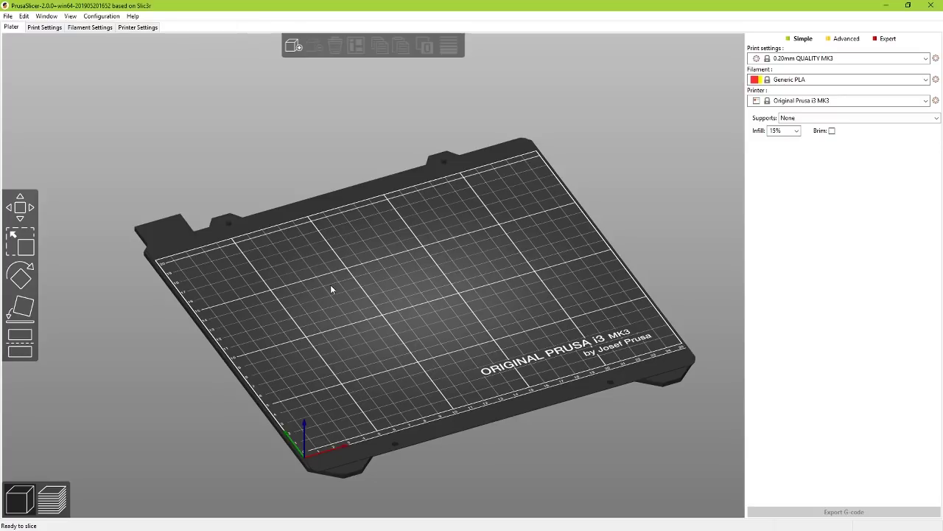
In PrusaControl, load battery-holder-icon-aa-aaa.stl onto the print bed and select the model
{"action": "mouse_move", "coordinate": [330, 320]}
{"action": "left_mouse_down"}
{"action": "mouse_move", "coordinate": [331, 337]}
{"action": "mouse_move", "coordinate": [366, 329]}
{"action": "mouse_move", "coordinate": [317, 341]}
{"action": "mouse_move", "coordinate": [327, 337]}
{"action": "left_mouse_up"}
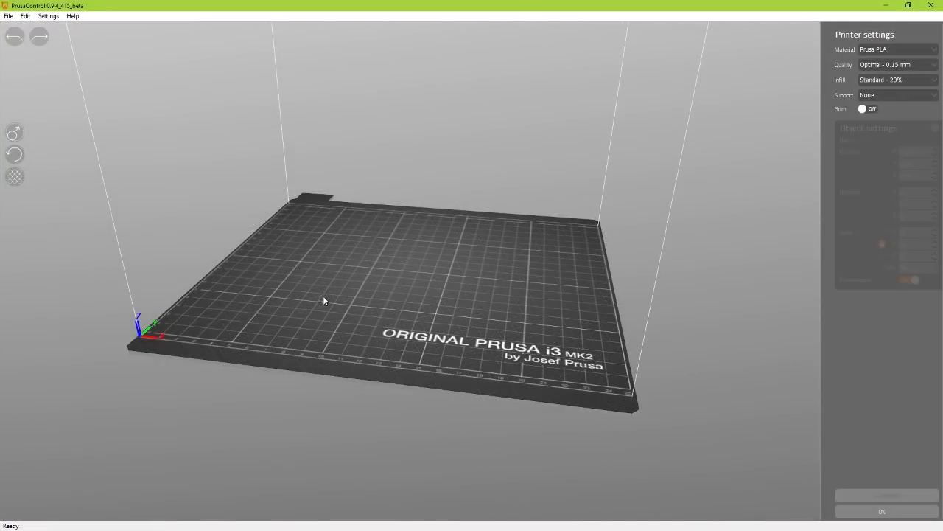
{"action": "right_click_drag", "start_coordinate": [323, 296], "coordinate": [641, 262]}
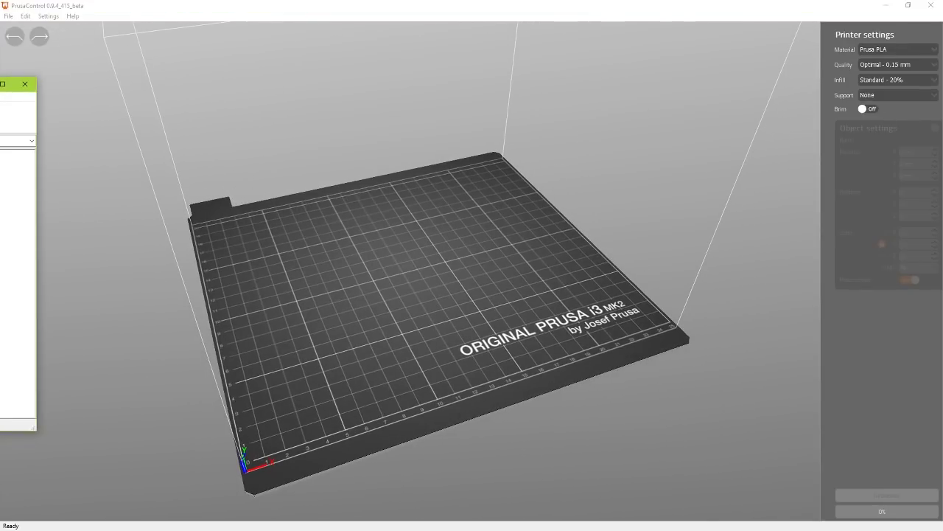
{"action": "left_click_drag", "start_coordinate": [2, 199], "coordinate": [215, 198]}
{"action": "left_click", "coordinate": [447, 275]}
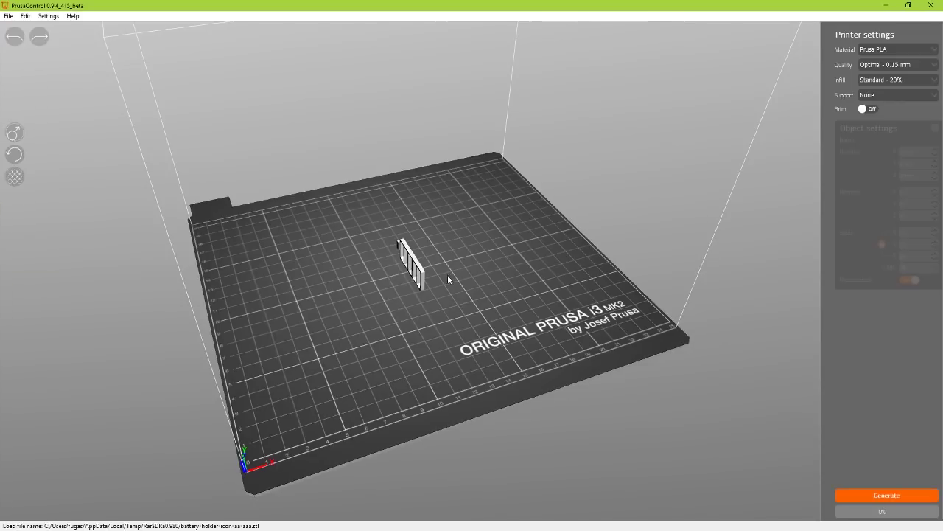
{"action": "left_click", "coordinate": [422, 269]}
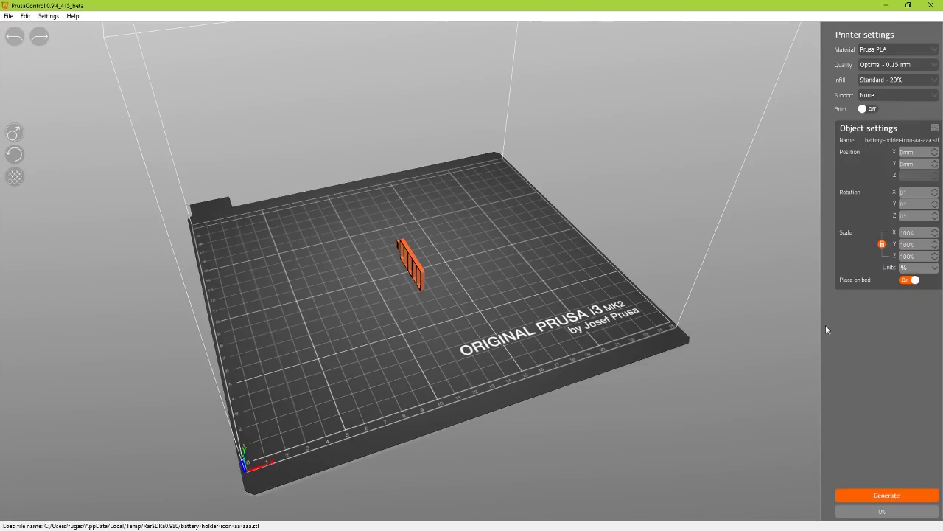
View the loaded model from other angles, close PrusaControl and return to PrusaSlicer
{"action": "mouse_move", "coordinate": [460, 298]}
{"action": "left_mouse_down"}
{"action": "mouse_move", "coordinate": [398, 299]}
{"action": "mouse_move", "coordinate": [442, 299]}
{"action": "left_mouse_up"}
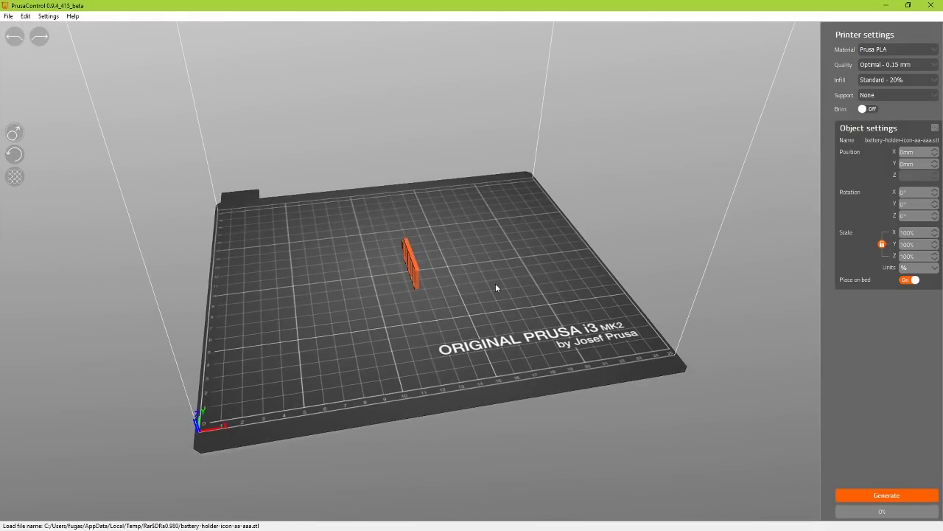
{"action": "left_click_drag", "start_coordinate": [423, 280], "coordinate": [485, 281]}
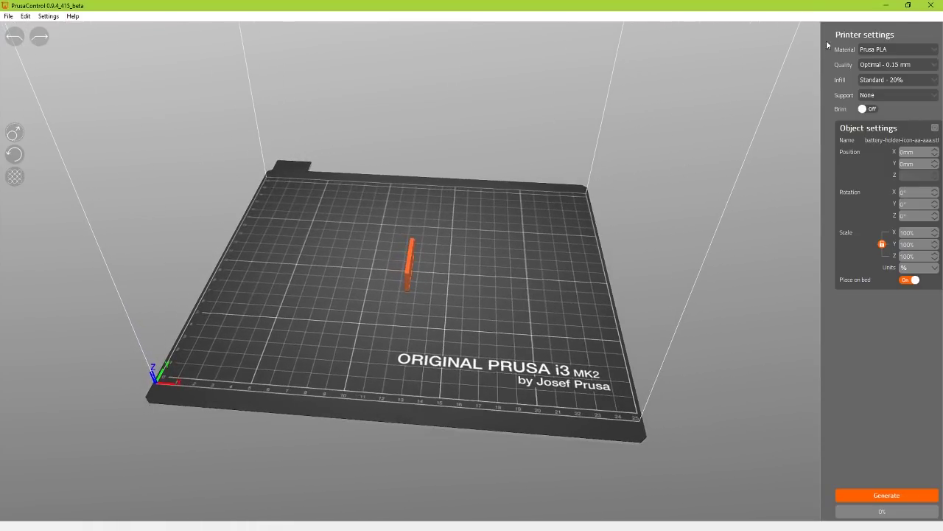
{"action": "left_click", "coordinate": [931, 5]}
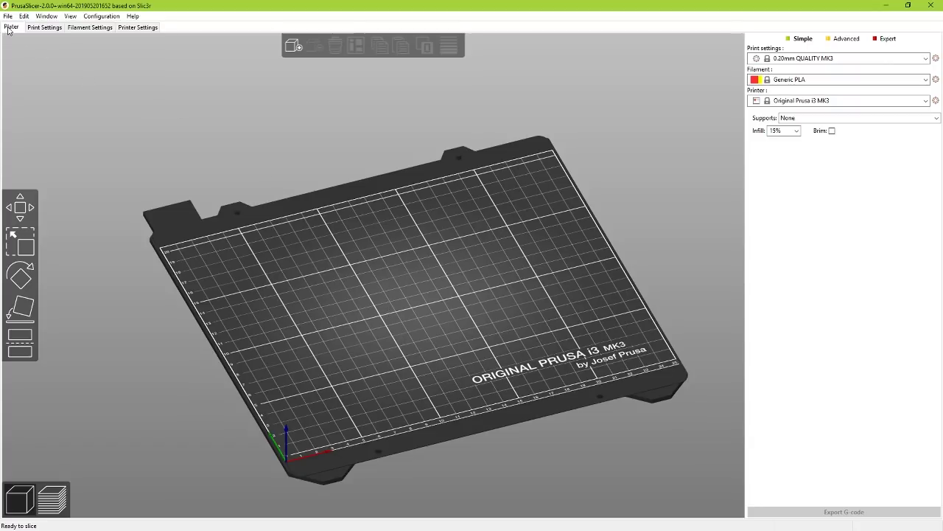
Review the print, filament and printer settings pages and return to the plater
{"action": "left_click", "coordinate": [42, 30]}
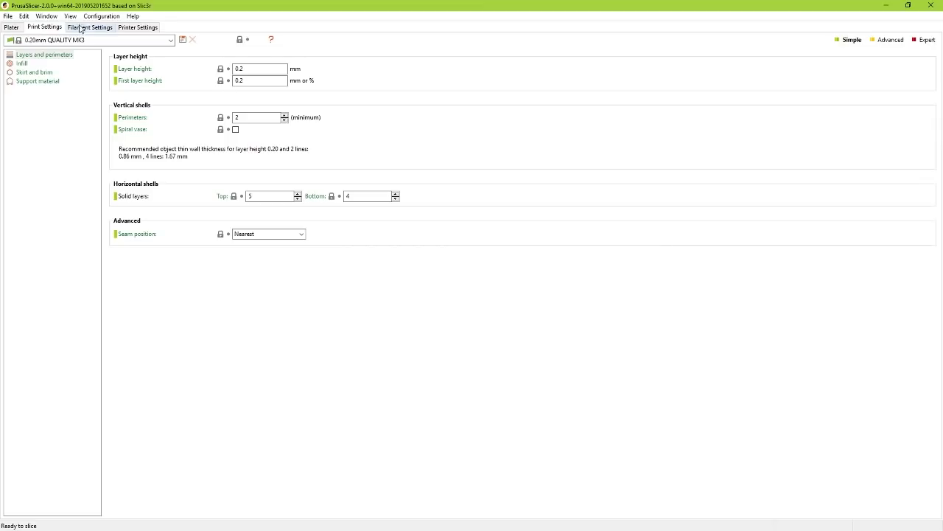
{"action": "left_click", "coordinate": [90, 28]}
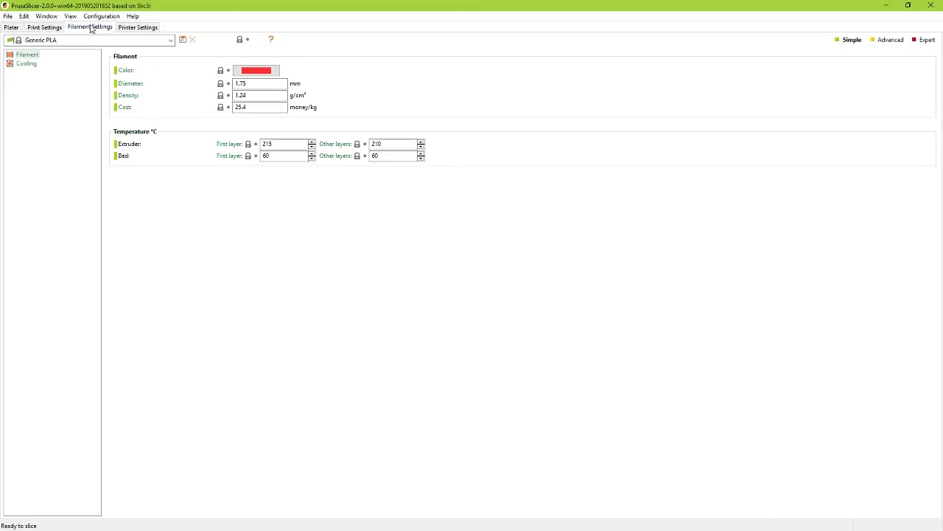
{"action": "left_click", "coordinate": [138, 31]}
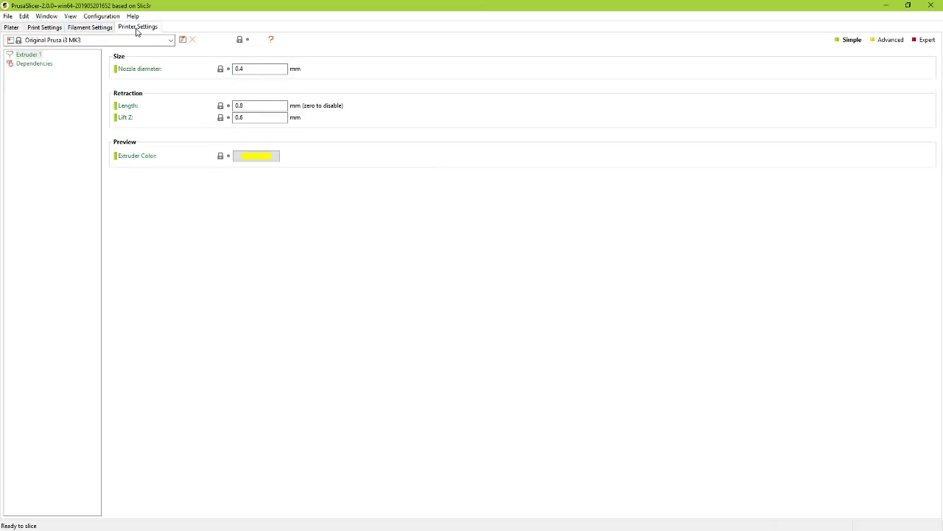
{"action": "left_click", "coordinate": [10, 28]}
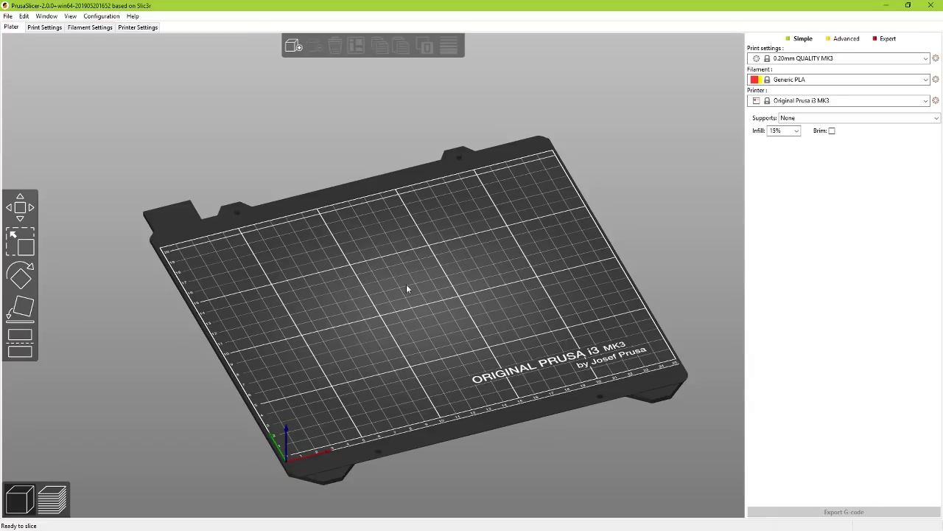
Look at the empty bed in the layer preview and return to the 3D editor view
{"action": "left_click_drag", "start_coordinate": [507, 253], "coordinate": [520, 329]}
{"action": "mouse_move", "coordinate": [406, 383]}
{"action": "left_mouse_down"}
{"action": "mouse_move", "coordinate": [417, 332]}
{"action": "mouse_move", "coordinate": [396, 384]}
{"action": "mouse_move", "coordinate": [411, 381]}
{"action": "left_mouse_up"}
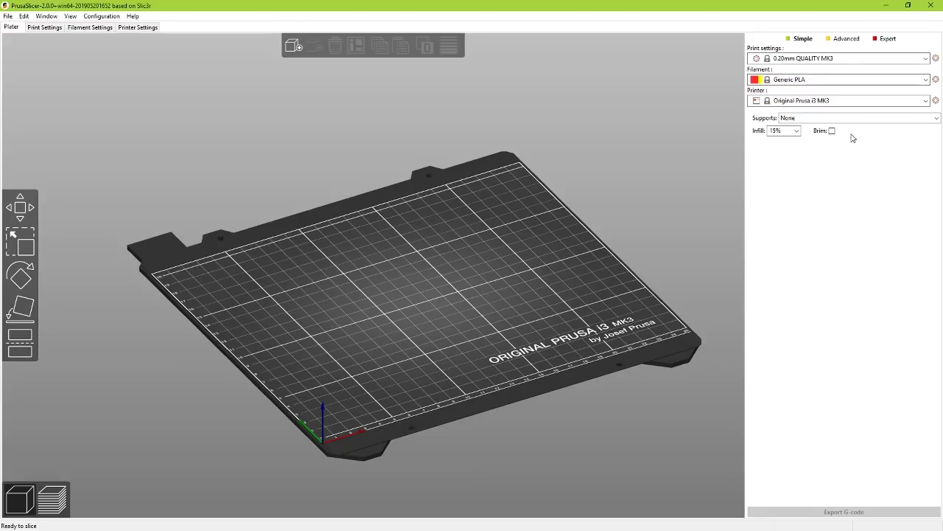
{"action": "left_click", "coordinate": [55, 507]}
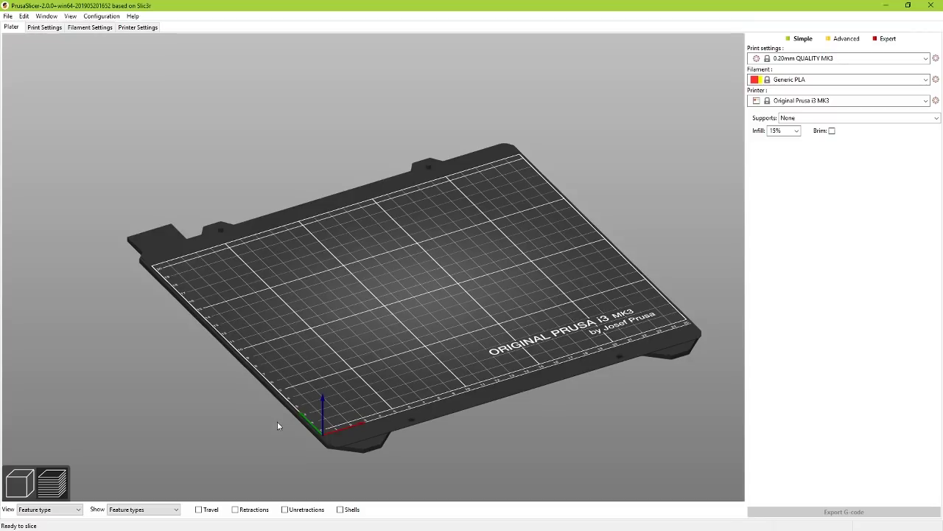
{"action": "left_click_drag", "start_coordinate": [369, 319], "coordinate": [393, 309]}
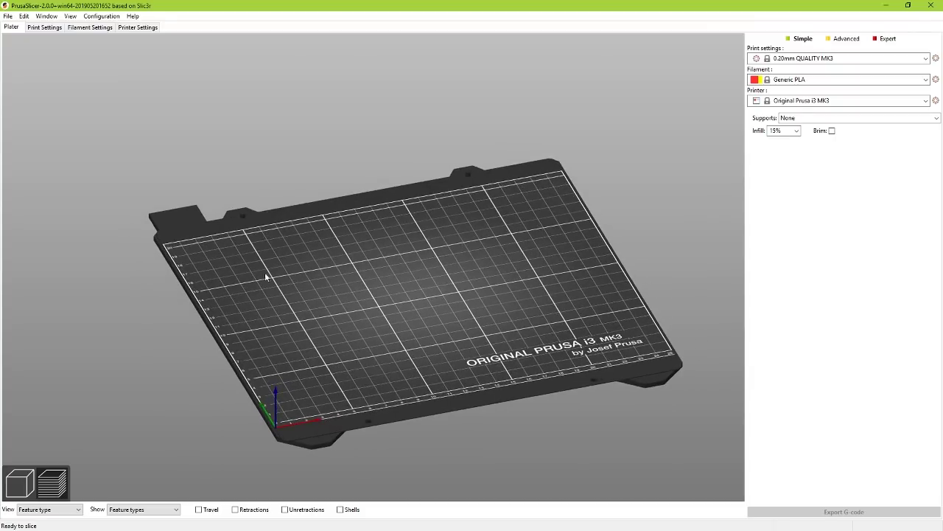
{"action": "left_click", "coordinate": [23, 479]}
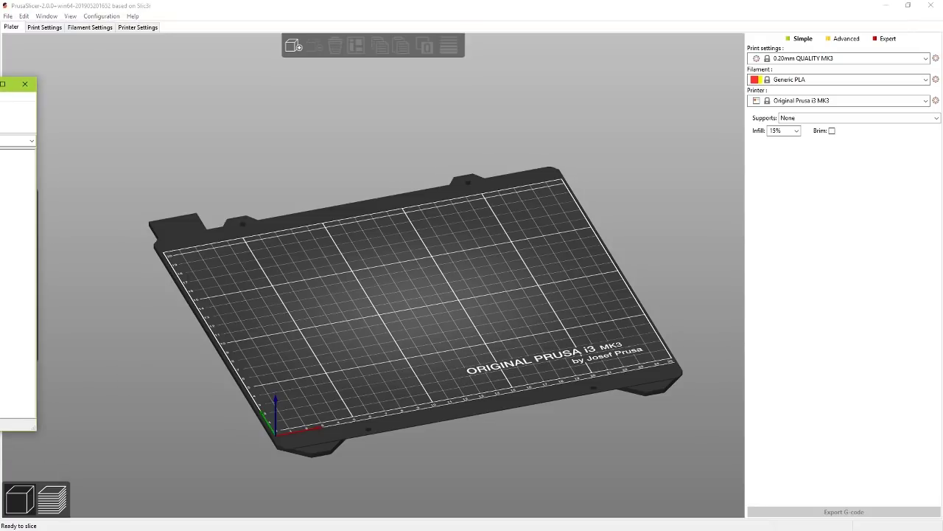
Load battery-holder-body-aa-aaa.stl onto the print bed and view it from above
{"action": "left_click_drag", "start_coordinate": [296, 246], "coordinate": [349, 246]}
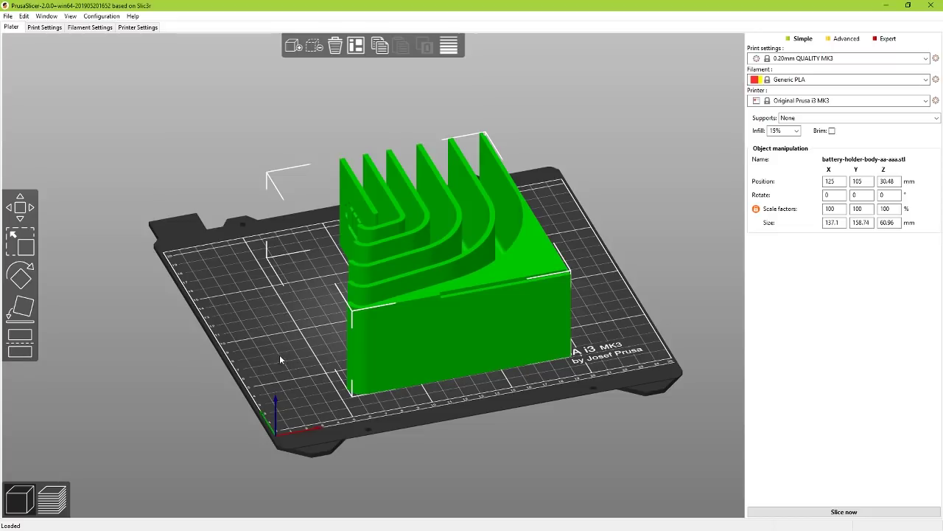
{"action": "left_click_drag", "start_coordinate": [258, 344], "coordinate": [233, 321]}
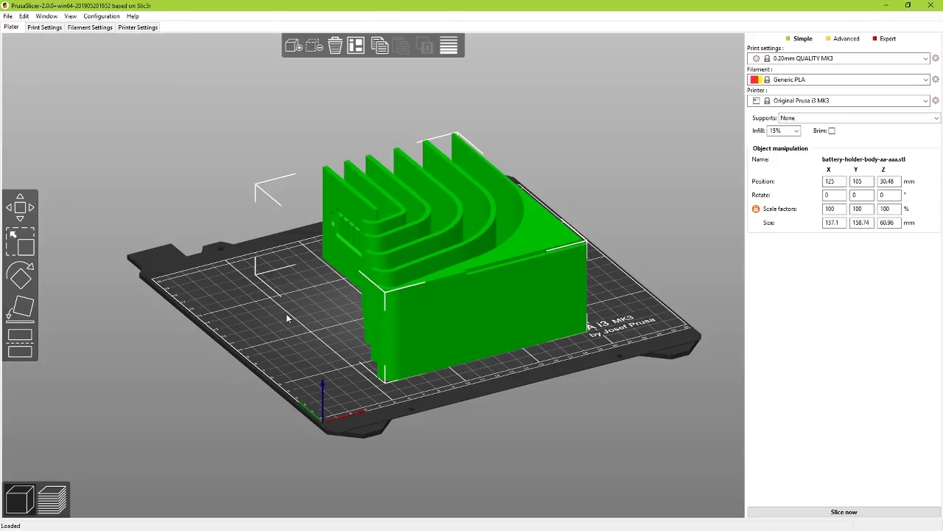
{"action": "left_click_drag", "start_coordinate": [291, 317], "coordinate": [272, 350]}
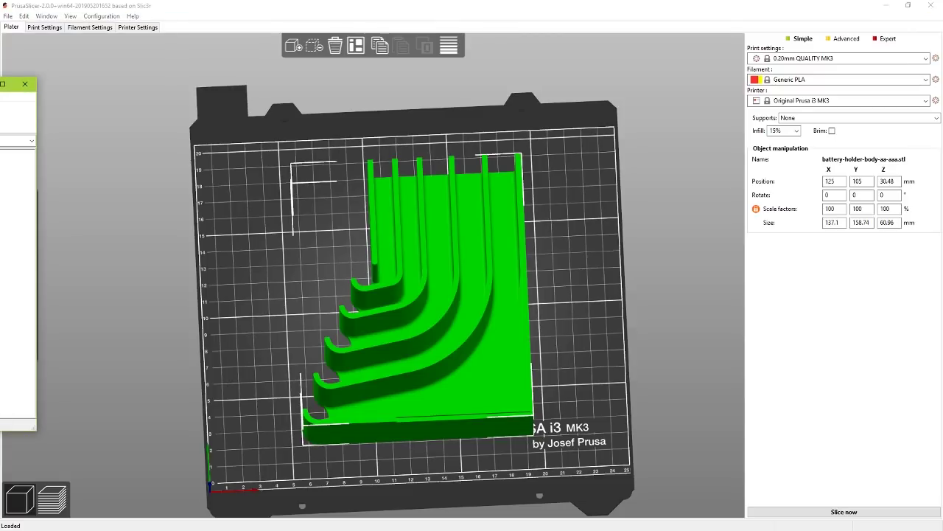
Add battery-holder-icon-aa-aaa.stl, place it beside the body at about X 79, Y 149 mm, and briefly check the layer preview
{"action": "left_click_drag", "start_coordinate": [2, 214], "coordinate": [277, 221]}
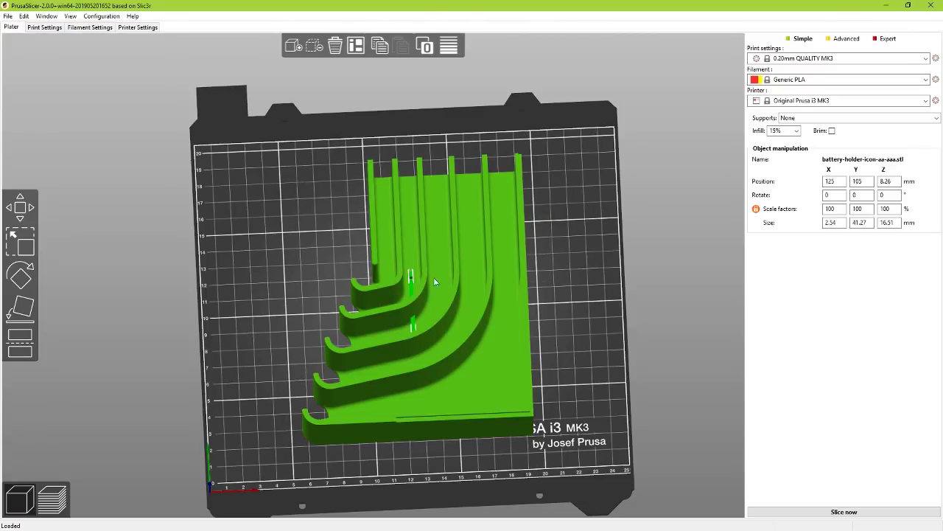
{"action": "left_click_drag", "start_coordinate": [410, 284], "coordinate": [332, 213]}
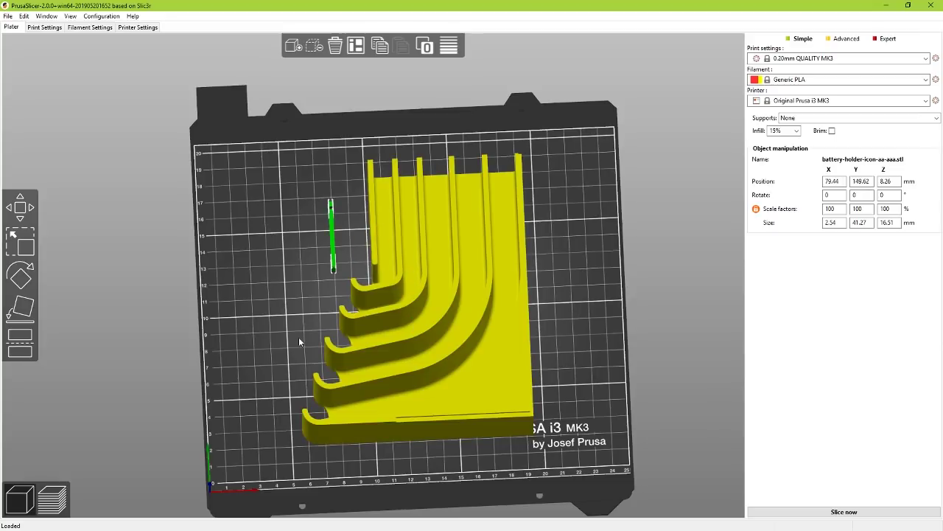
{"action": "left_click", "coordinate": [55, 499]}
{"action": "left_click_drag", "start_coordinate": [158, 440], "coordinate": [43, 458]}
{"action": "left_click", "coordinate": [20, 483]}
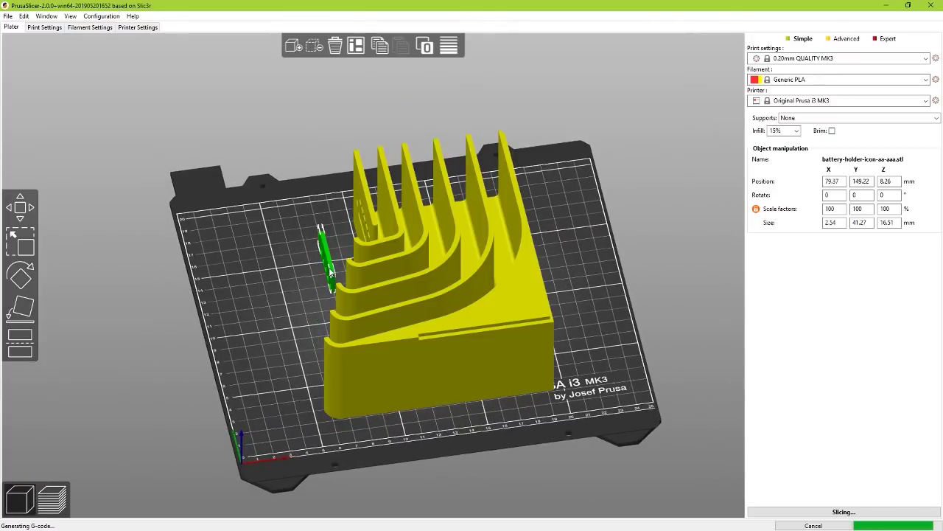
Delete the small icon model from the bed and select the battery holder body
{"action": "left_click", "coordinate": [331, 273]}
{"action": "key", "text": "Delete"}
{"action": "left_click", "coordinate": [439, 358]}
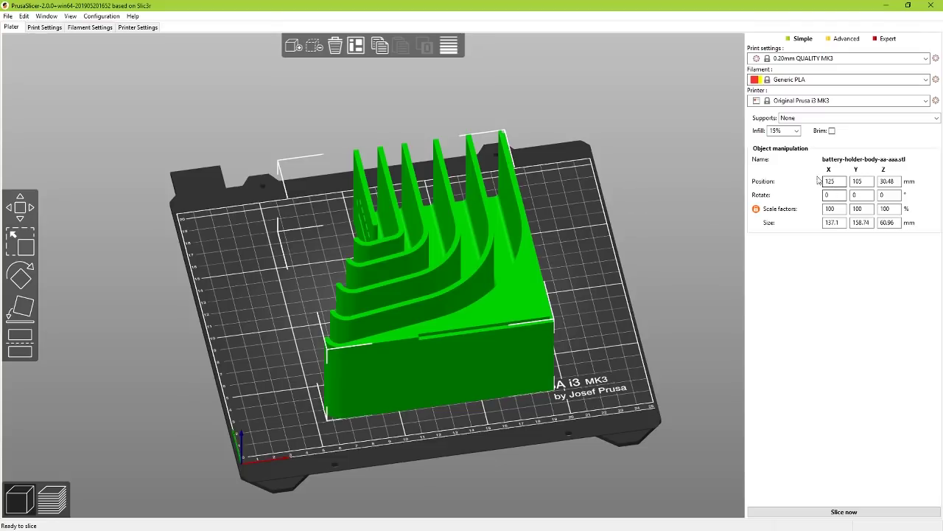
Inspect the X, Y and Z position values of the battery holder body and their direction markers
{"action": "left_click", "coordinate": [837, 182]}
{"action": "left_click", "coordinate": [837, 182]}
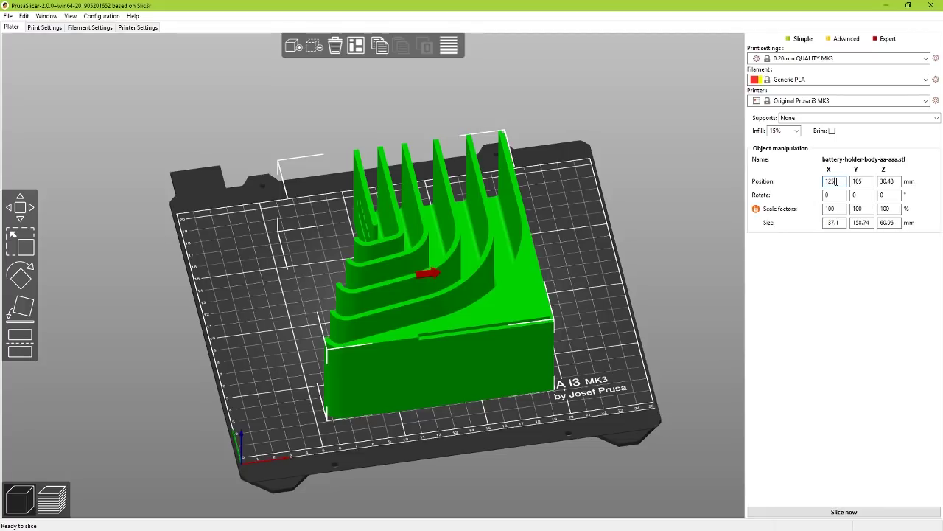
{"action": "left_click", "coordinate": [867, 181]}
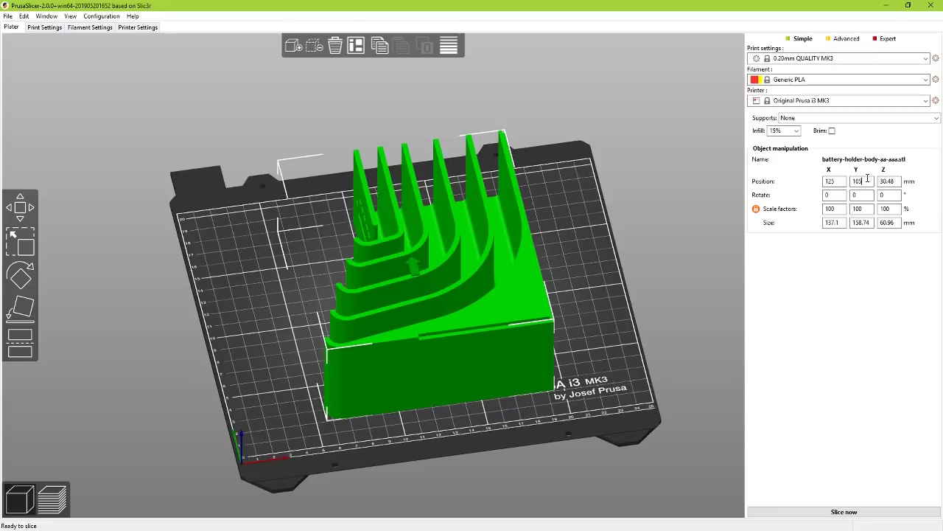
{"action": "left_click", "coordinate": [882, 182]}
{"action": "left_click_drag", "start_coordinate": [667, 250], "coordinate": [740, 221]}
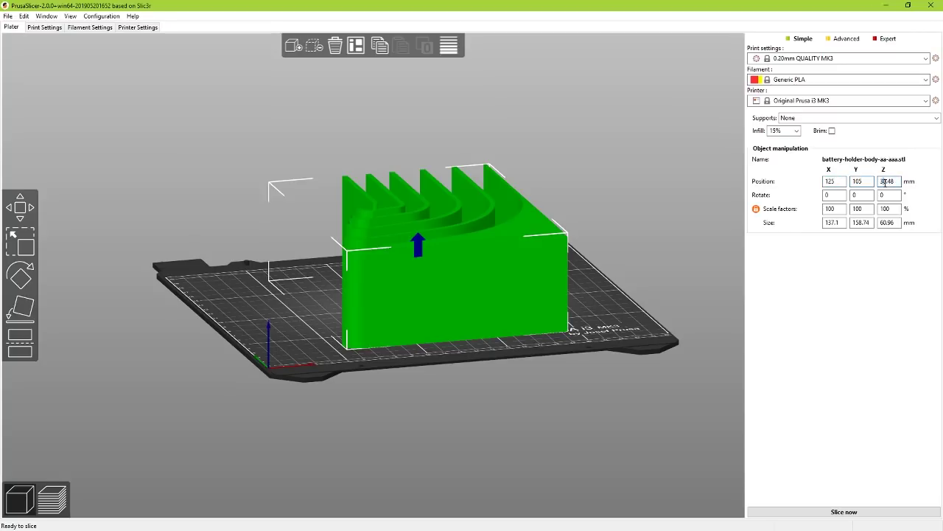
Inspect the X, Y and Z rotation values of the body and their axis markers from several angles
{"action": "key", "text": "1"}
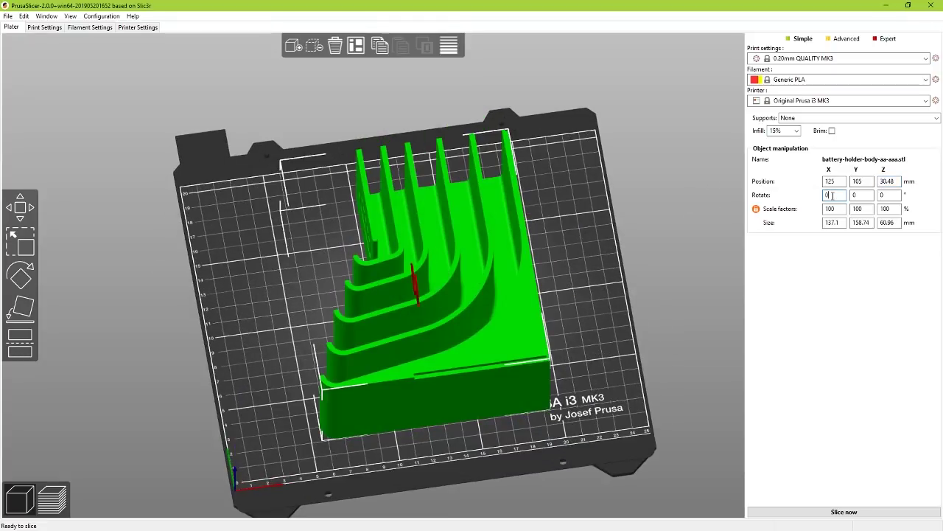
{"action": "key", "text": "0"}
{"action": "left_click", "coordinate": [830, 194]}
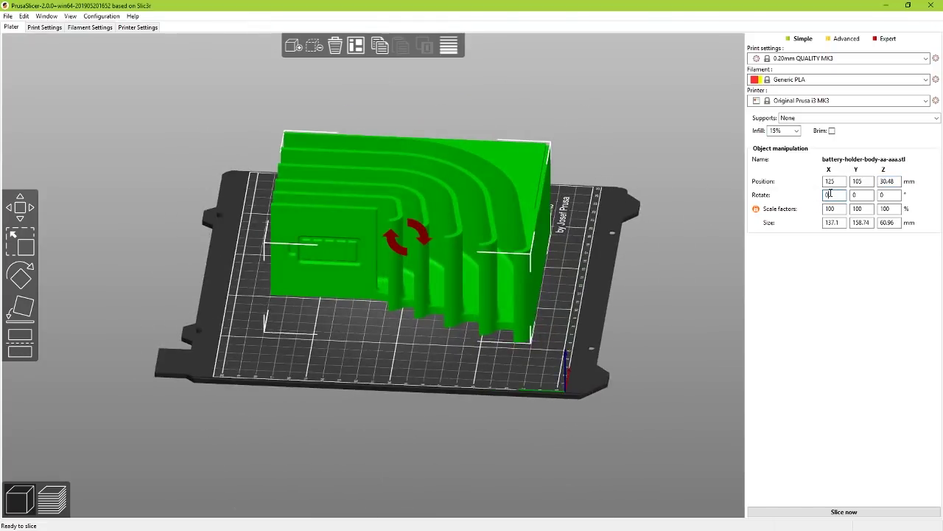
{"action": "left_click", "coordinate": [857, 195]}
{"action": "left_click_drag", "start_coordinate": [642, 200], "coordinate": [585, 211]}
{"action": "left_click", "coordinate": [891, 197]}
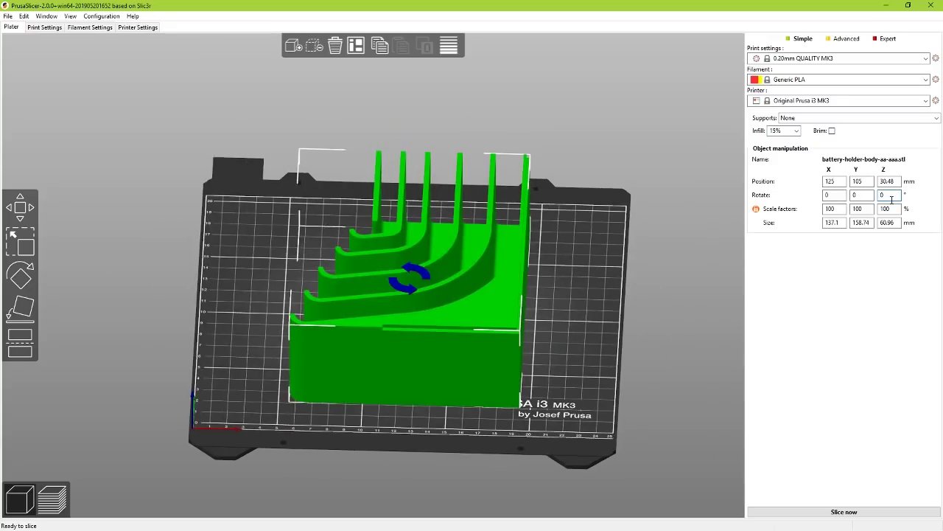
{"action": "left_click_drag", "start_coordinate": [737, 247], "coordinate": [501, 244]}
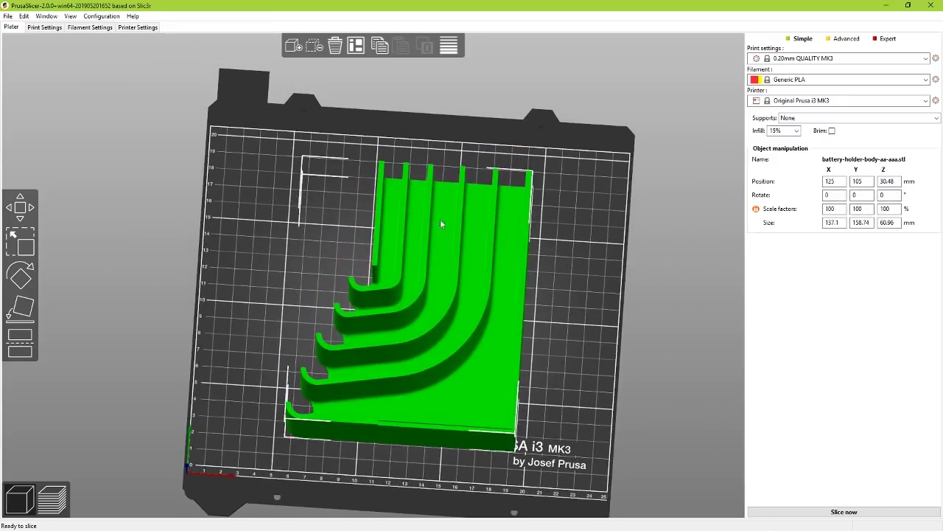
Scale the battery holder body uniformly to 50% and restore it to 100%
{"action": "left_click", "coordinate": [835, 210]}
{"action": "left_click_drag", "start_coordinate": [835, 210], "coordinate": [799, 208]}
{"action": "key", "text": "Return"}
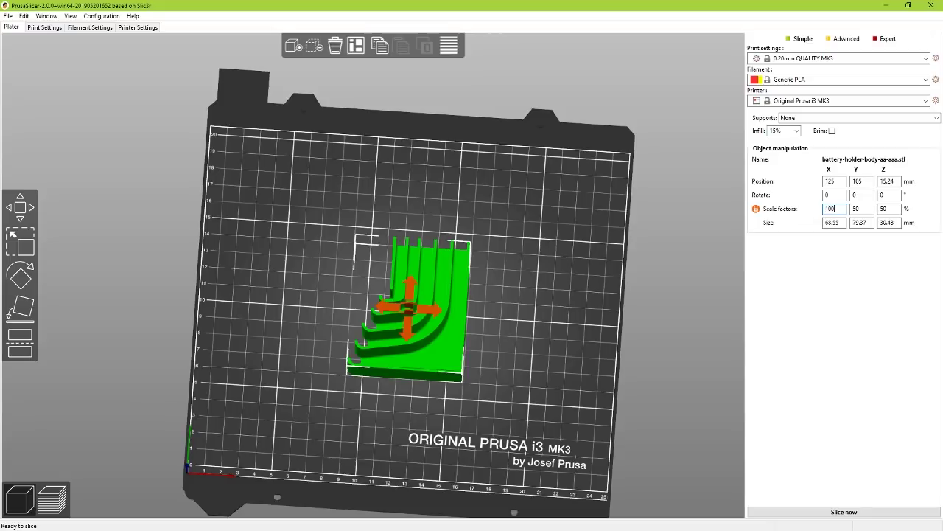
{"action": "key", "text": "Return"}
Rotate the battery holder body 180° about the Z axis, and by another 180° back to its original orientation
{"action": "left_click", "coordinate": [889, 194]}
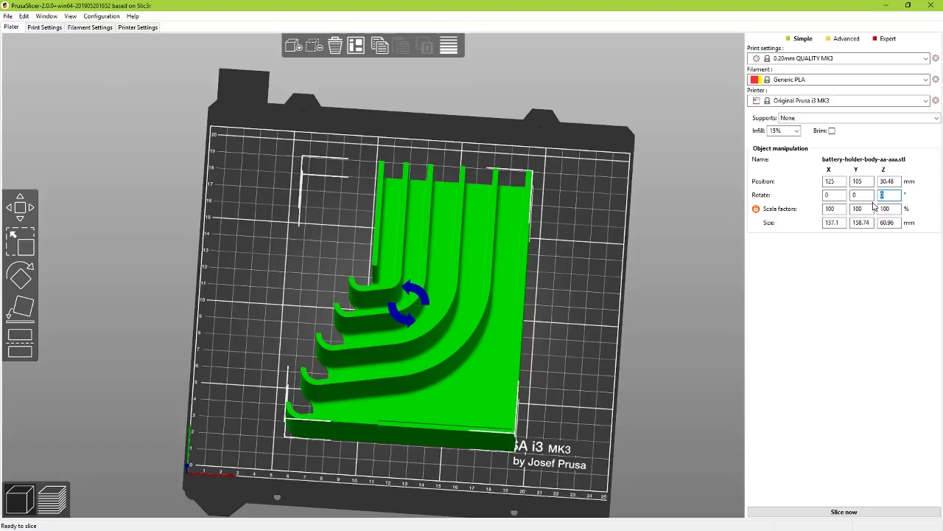
{"action": "type", "text": "180"}
{"action": "key", "text": "Return"}
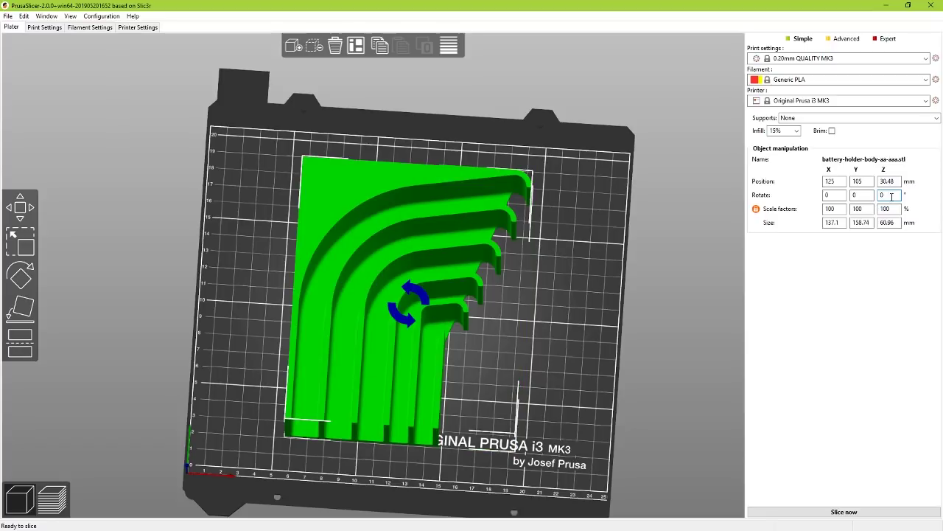
{"action": "type", "text": "180"}
{"action": "key", "text": "Return"}
{"action": "left_click", "coordinate": [886, 192]}
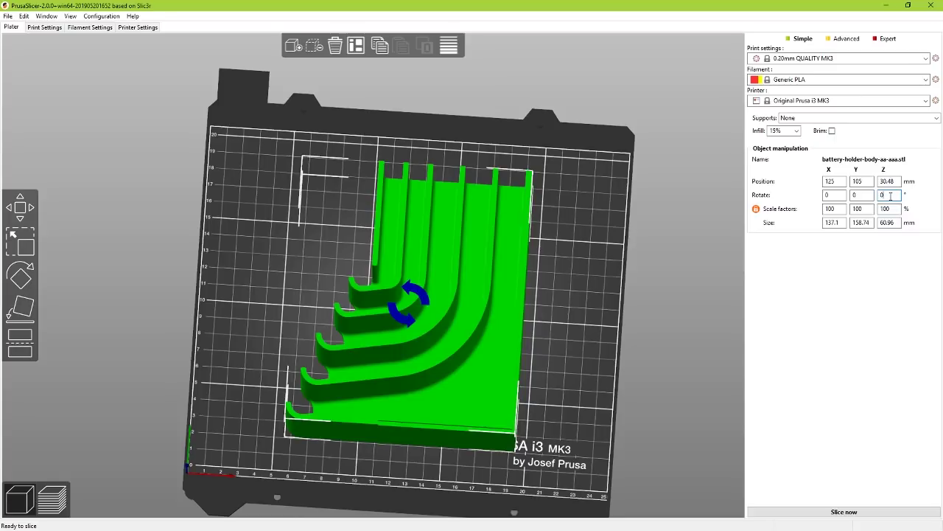
Set the battery holder body's X size to 150 mm with proportional scaling
{"action": "left_click", "coordinate": [833, 221]}
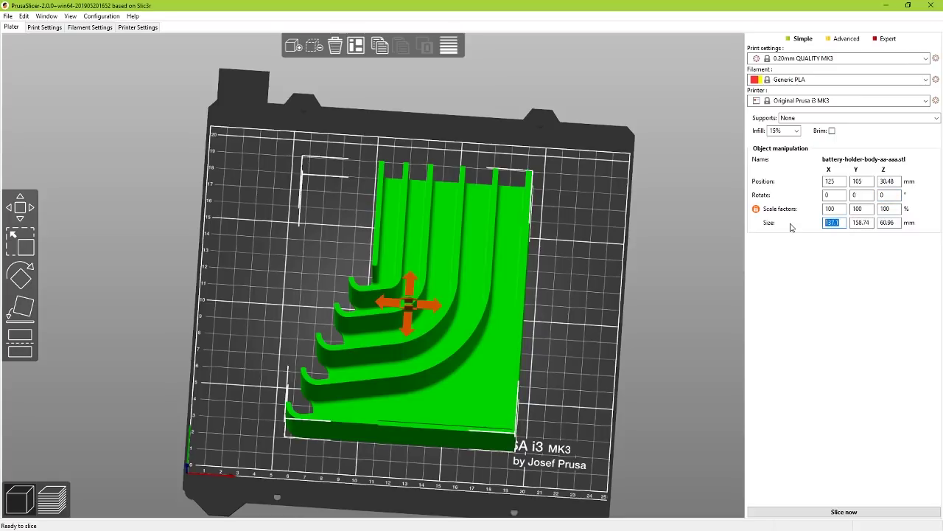
{"action": "type", "text": "150"}
{"action": "key", "text": "Return"}
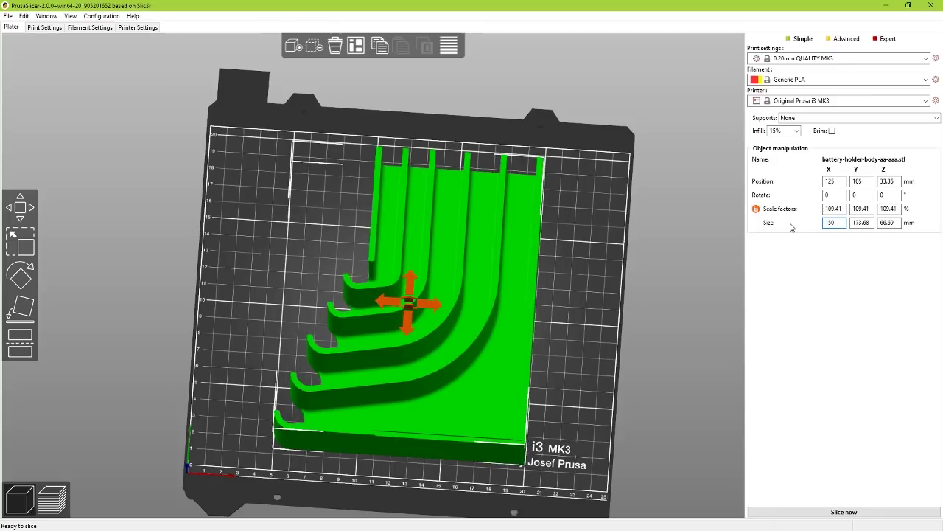
Undo the last size change of the battery holder body
{"action": "key", "text": "ctrl+z"}
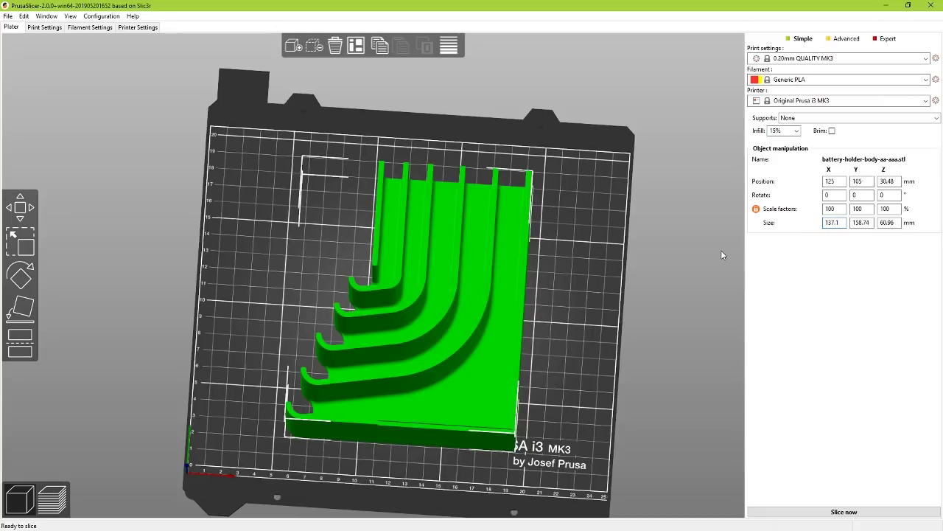
{"action": "left_click_drag", "start_coordinate": [621, 260], "coordinate": [591, 309]}
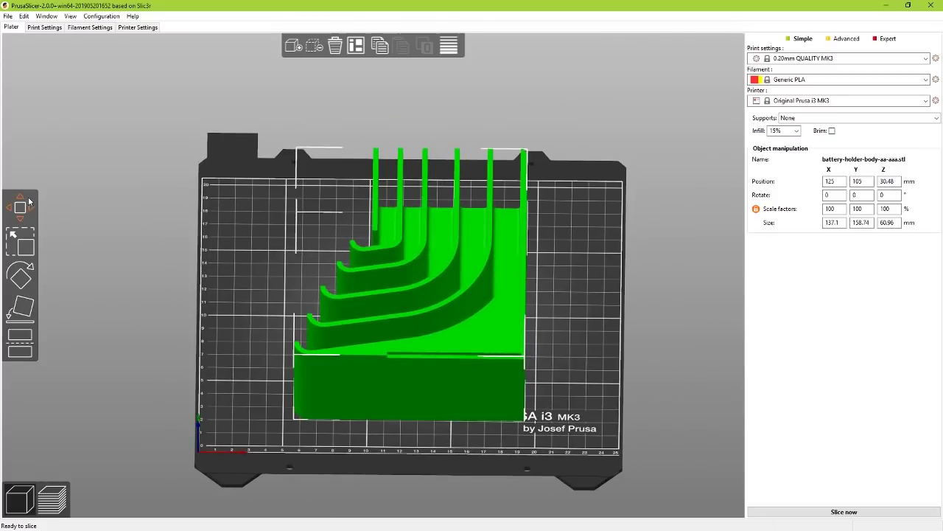
Display the faces the body can rest on with the Place on Face tool, view them from the side, and deselect the body
{"action": "left_click", "coordinate": [24, 307]}
{"action": "left_click_drag", "start_coordinate": [207, 283], "coordinate": [371, 233]}
{"action": "left_click", "coordinate": [216, 271]}
{"action": "left_click", "coordinate": [371, 232]}
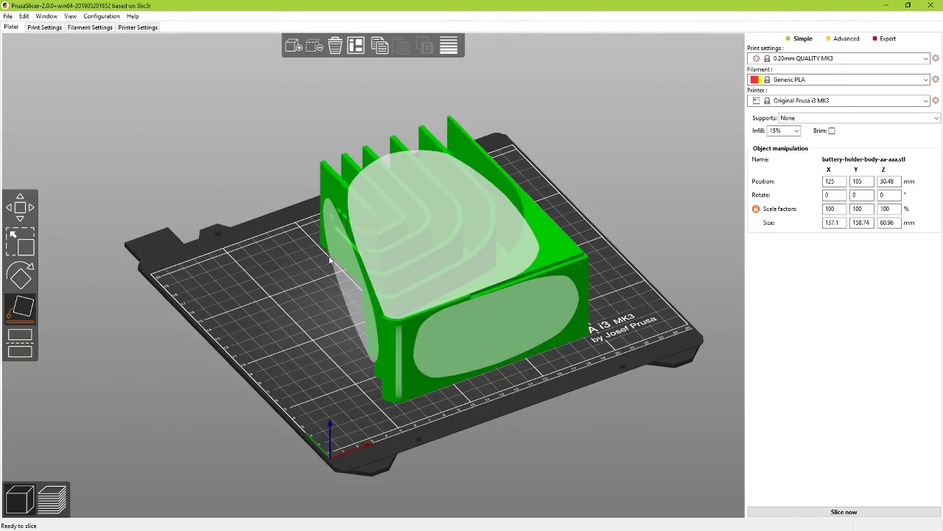
{"action": "left_click", "coordinate": [228, 273]}
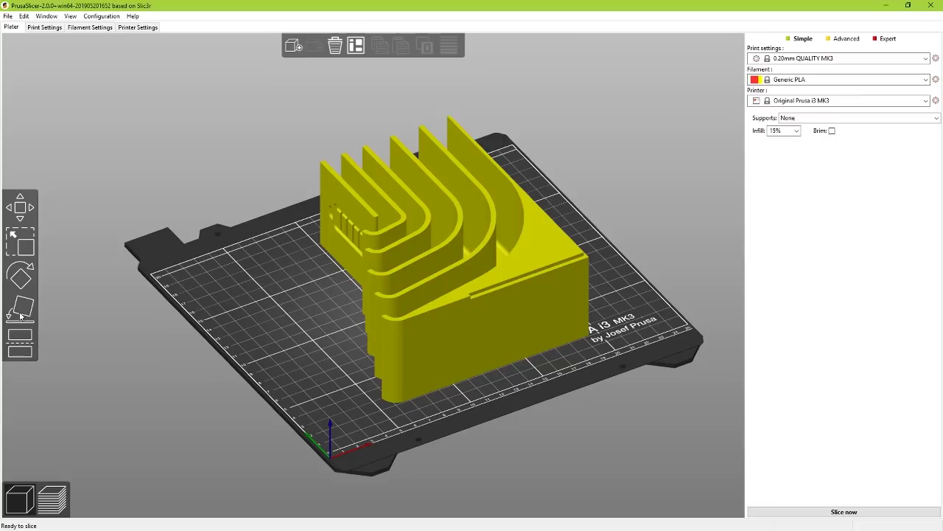
{"action": "left_click", "coordinate": [409, 285]}
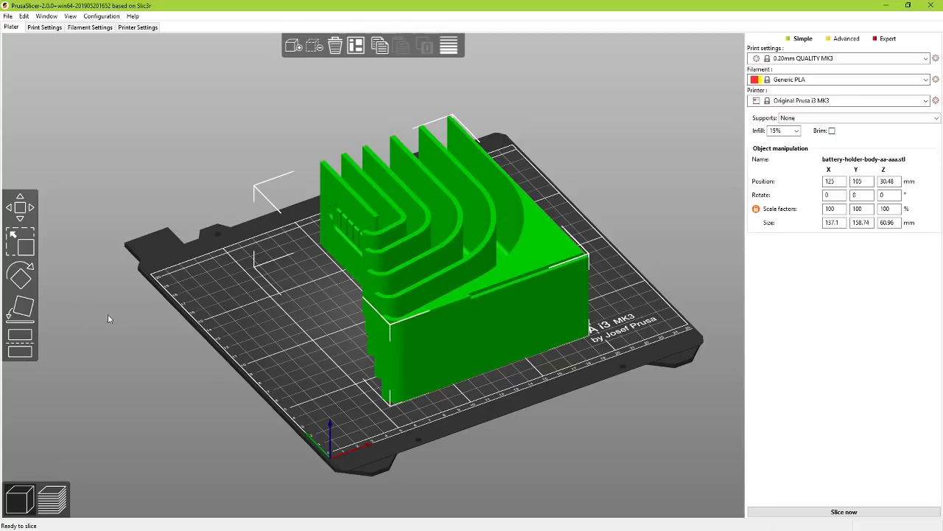
{"action": "left_click", "coordinate": [199, 295]}
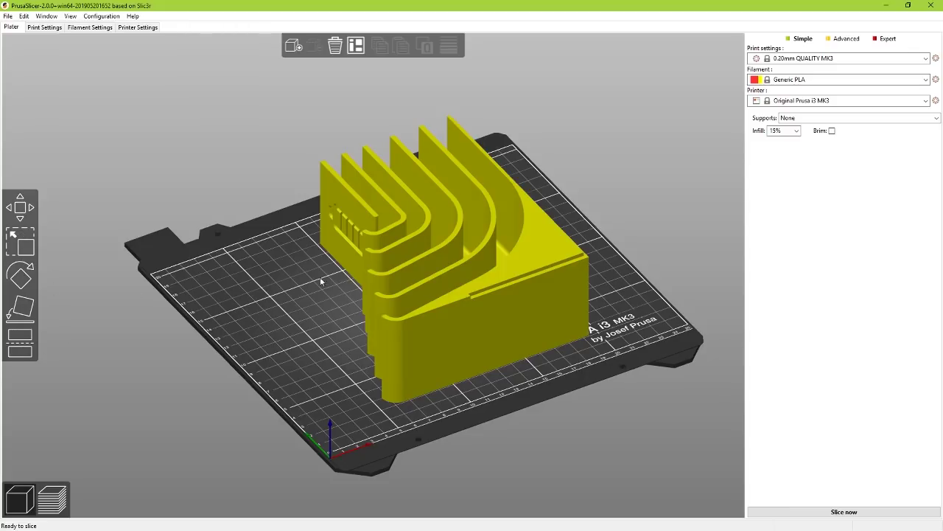
Cut the battery holder body horizontally at Z 30.48 mm, keeping both the upper and lower parts
{"action": "left_click", "coordinate": [443, 301]}
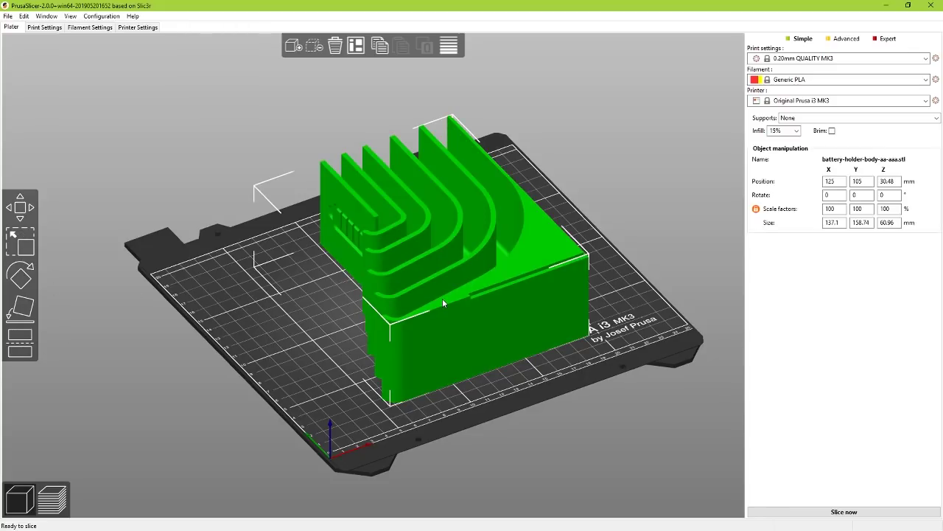
{"action": "left_click", "coordinate": [29, 351]}
{"action": "left_click_drag", "start_coordinate": [249, 302], "coordinate": [252, 342]}
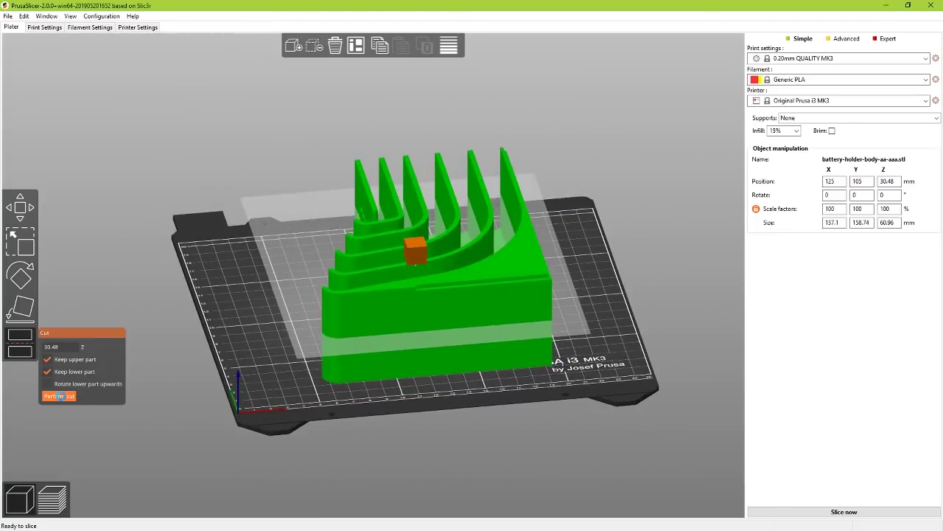
{"action": "left_click", "coordinate": [60, 396]}
Move the two cut halves apart so they sit side by side on the print bed, and clear the selection
{"action": "left_click_drag", "start_coordinate": [496, 328], "coordinate": [711, 325]}
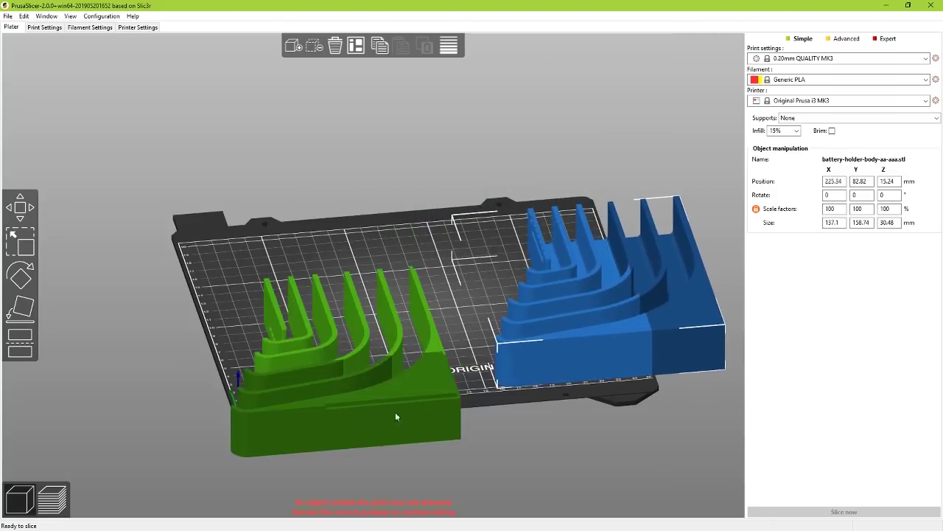
{"action": "left_click_drag", "start_coordinate": [396, 414], "coordinate": [390, 342]}
{"action": "left_click_drag", "start_coordinate": [563, 347], "coordinate": [524, 336]}
{"action": "left_click_drag", "start_coordinate": [423, 189], "coordinate": [416, 205]}
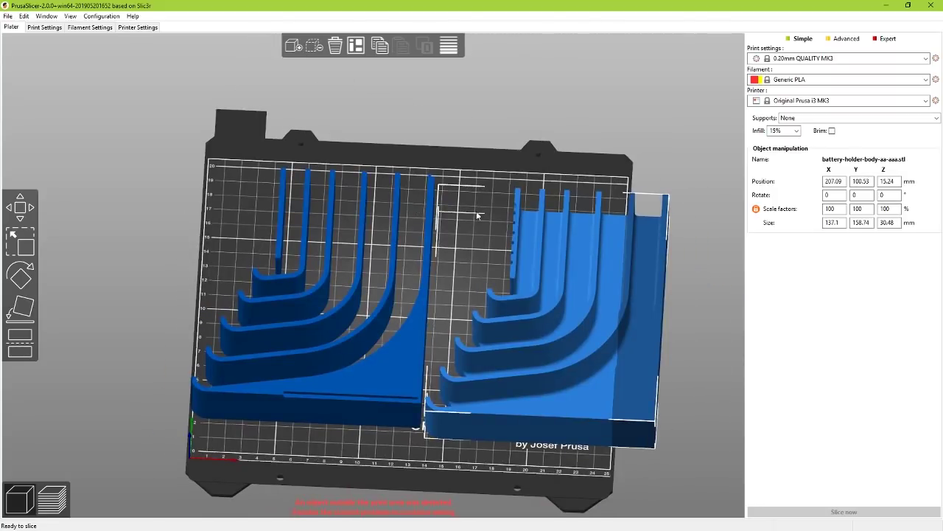
{"action": "left_click", "coordinate": [470, 146]}
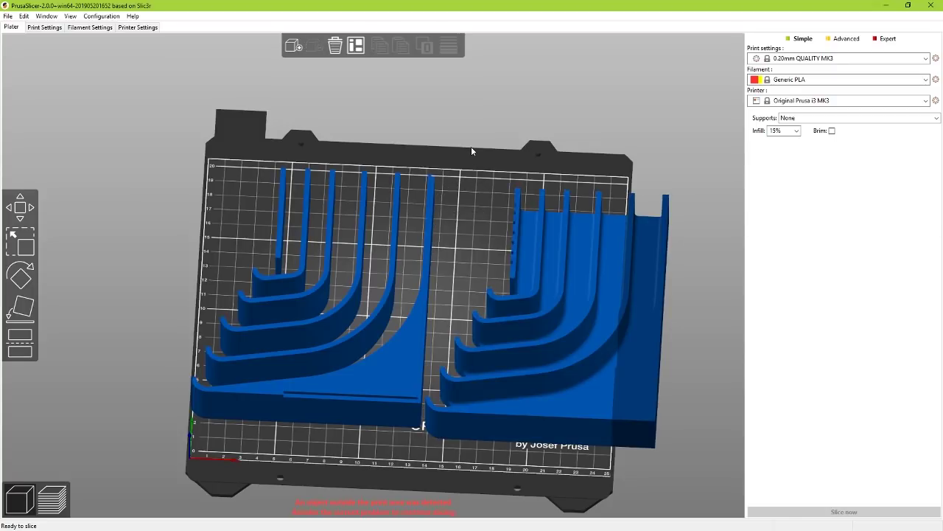
{"action": "left_click", "coordinate": [24, 15]}
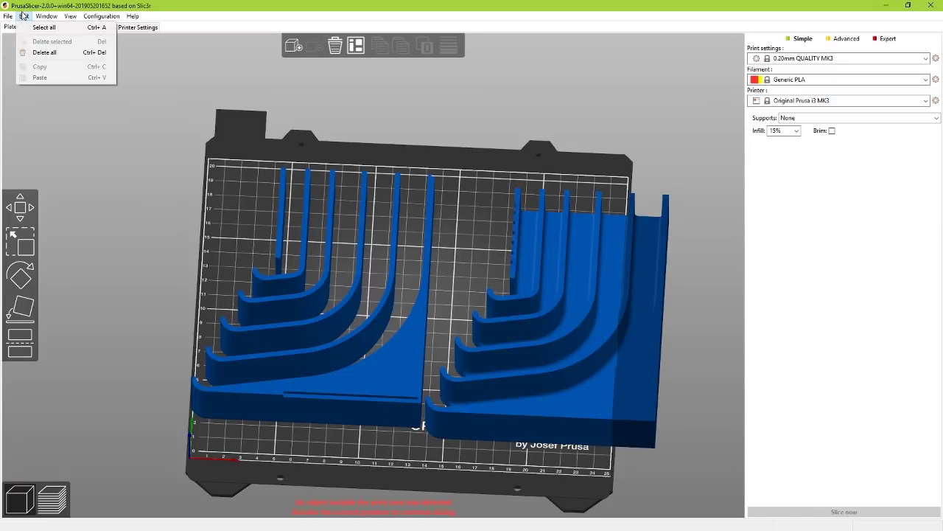
{"action": "mouse_move", "coordinate": [9, 17]}
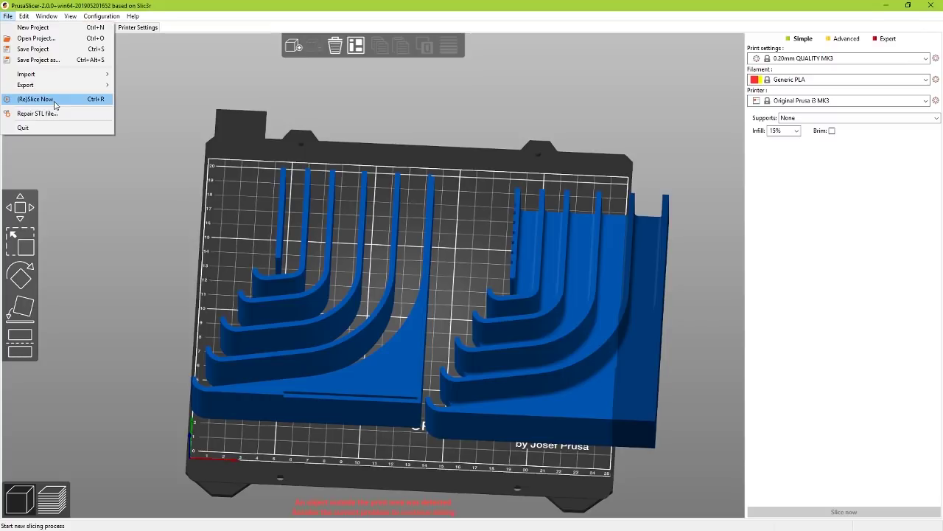
{"action": "mouse_move", "coordinate": [77, 87]}
{"action": "left_click", "coordinate": [156, 99]}
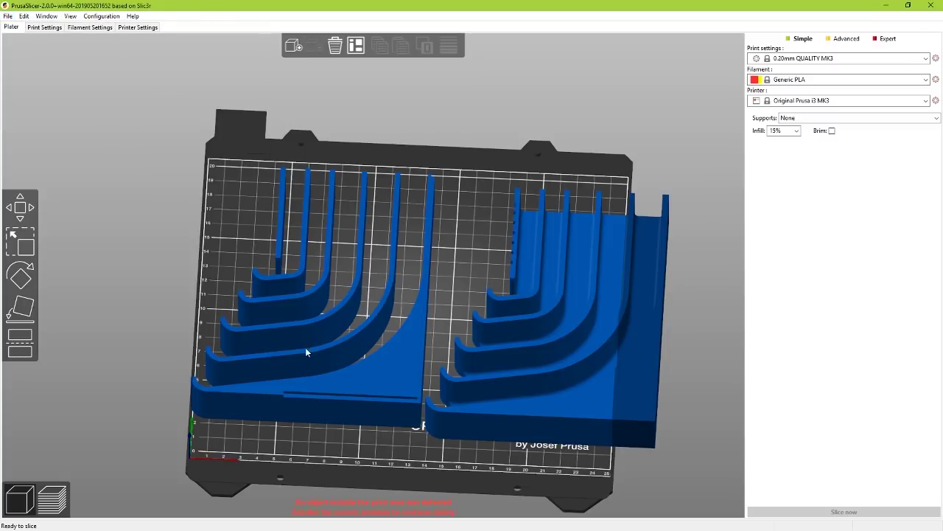
Delete the cut battery holder parts from the print bed
{"action": "left_click", "coordinate": [438, 275]}
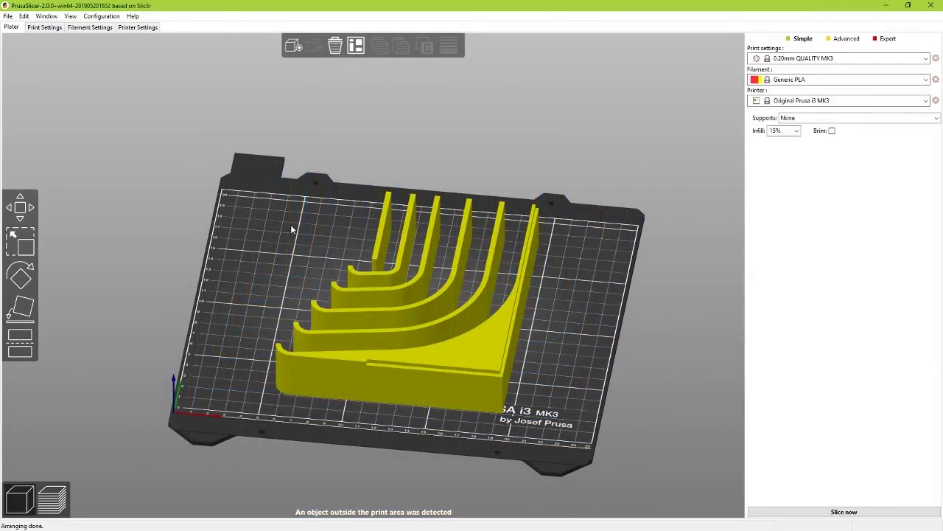
{"action": "left_click", "coordinate": [390, 344]}
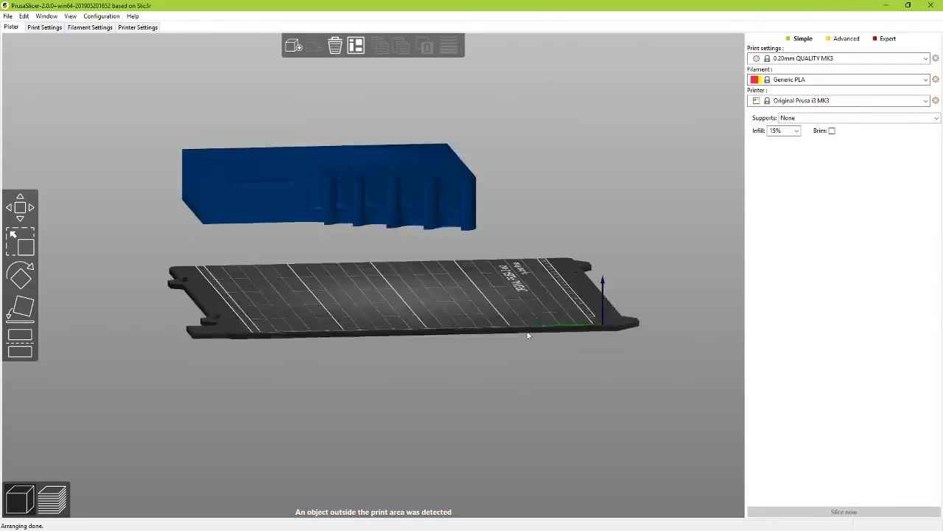
{"action": "left_click", "coordinate": [433, 207]}
{"action": "key", "text": "Delete"}
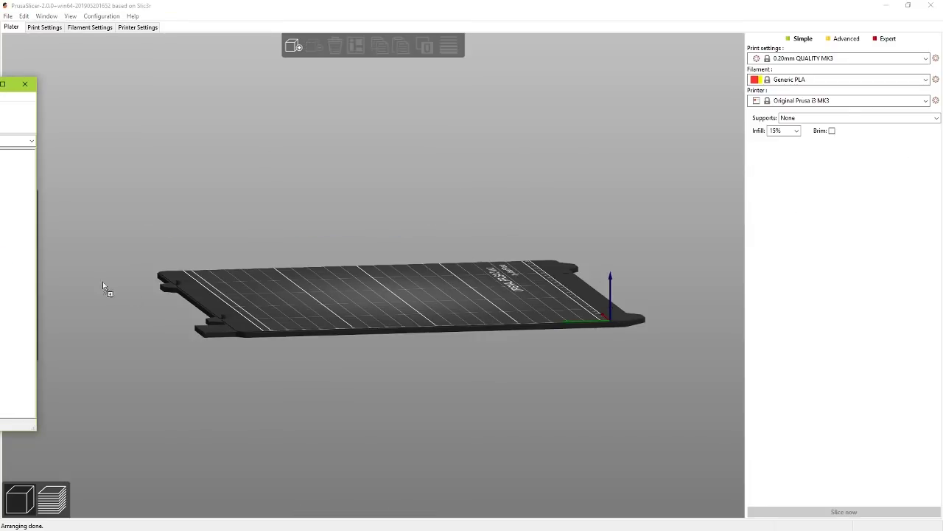
Load battery-holder-body-aa-aaa.stl onto the empty bed from the file explorer and view it from the front
{"action": "left_click_drag", "start_coordinate": [66, 275], "coordinate": [296, 294]}
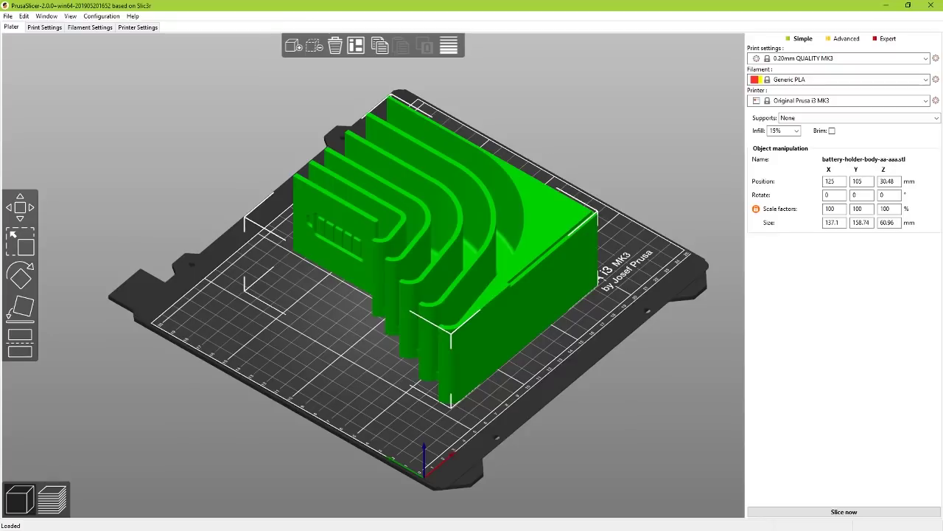
{"action": "left_click", "coordinate": [301, 310]}
{"action": "left_click_drag", "start_coordinate": [411, 363], "coordinate": [540, 361]}
{"action": "left_click", "coordinate": [539, 331]}
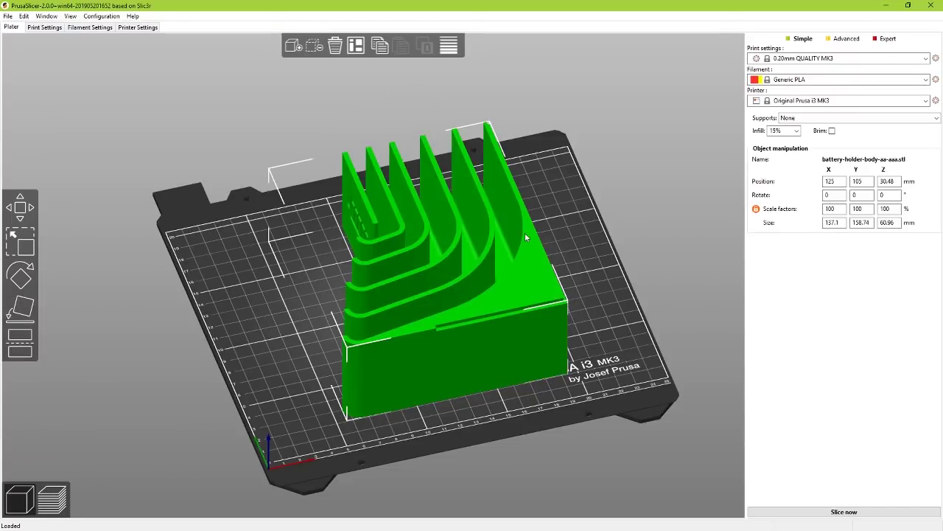
{"action": "left_click", "coordinate": [556, 207]}
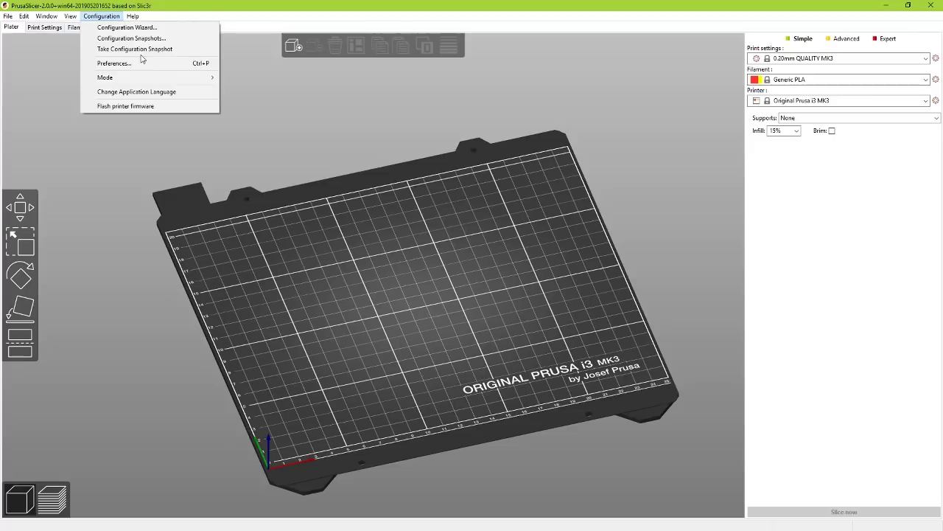
Open the Configuration Wizard and advance past the welcome page to the Prusa FFF printers
{"action": "left_click", "coordinate": [138, 30]}
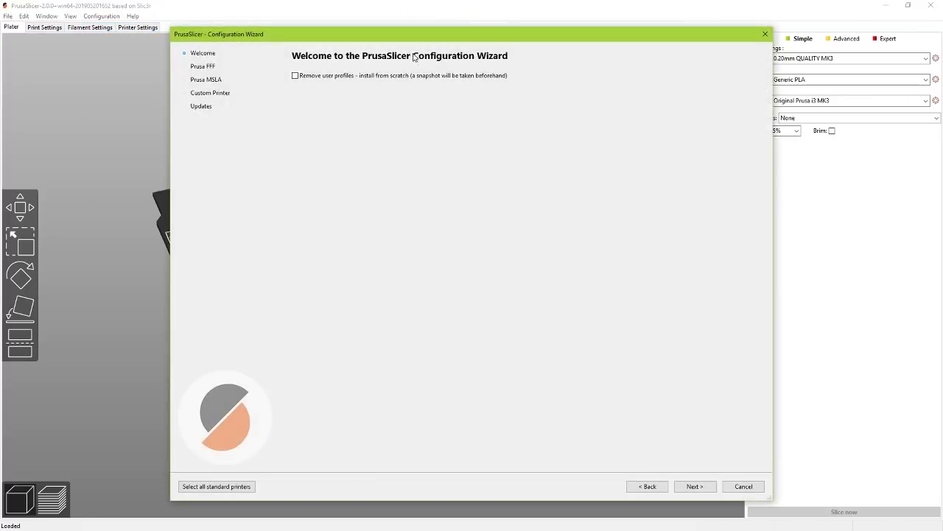
{"action": "left_click_drag", "start_coordinate": [409, 34], "coordinate": [376, 33]}
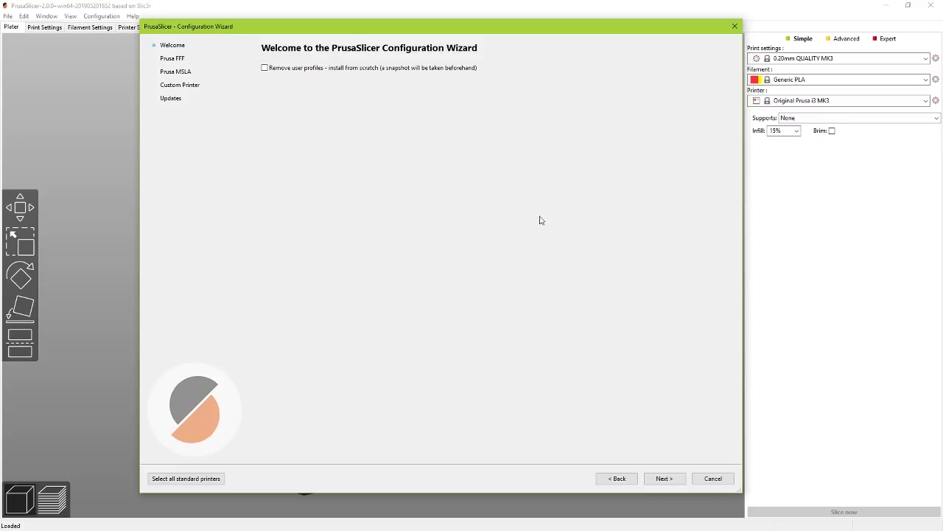
{"action": "left_click", "coordinate": [663, 477]}
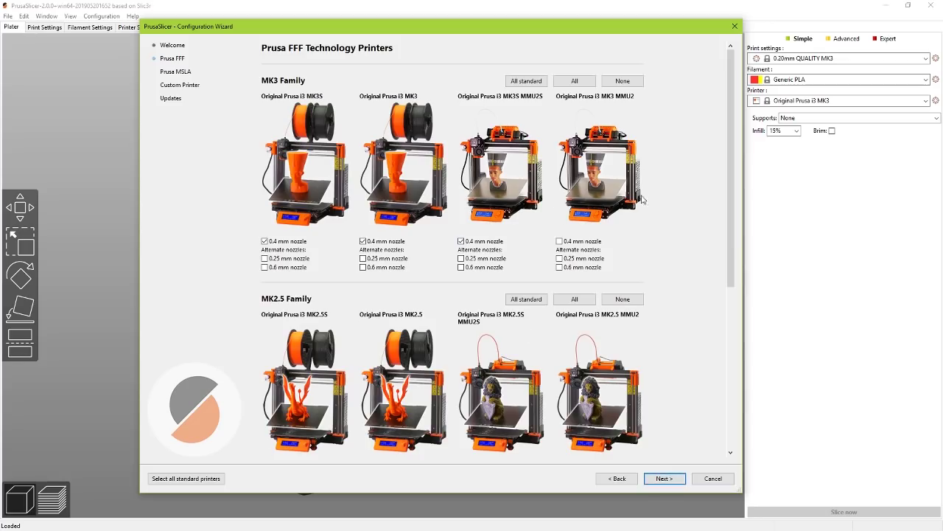
Examine the MK3, MK2.5 and MK2 family printers and their nozzle options
{"action": "scroll", "coordinate": [661, 192], "scroll_direction": "down", "scroll_amount": 5}
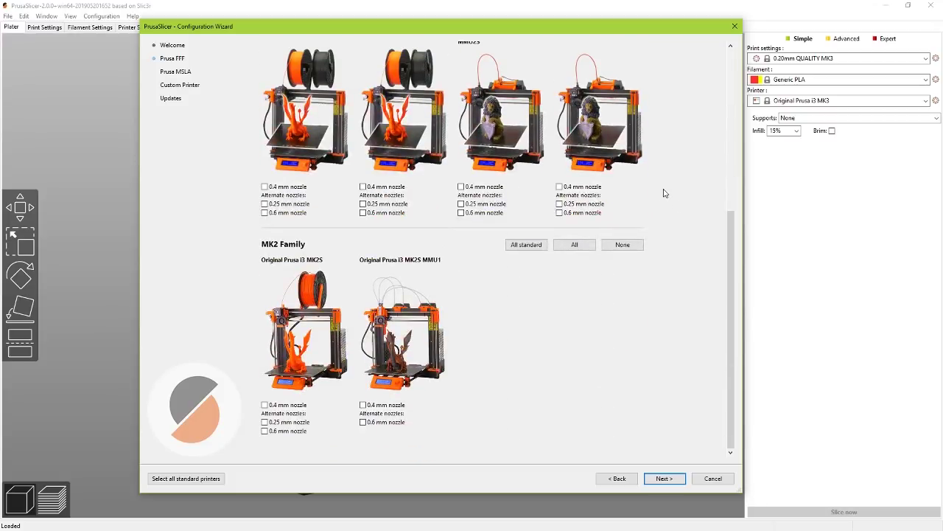
{"action": "scroll", "coordinate": [656, 248], "scroll_direction": "up", "scroll_amount": 3}
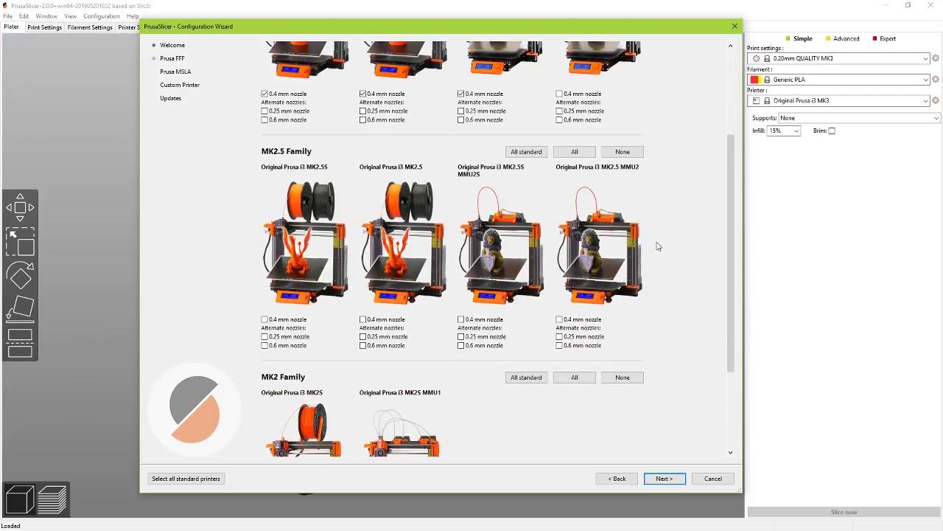
{"action": "scroll", "coordinate": [658, 246], "scroll_direction": "up", "scroll_amount": 3}
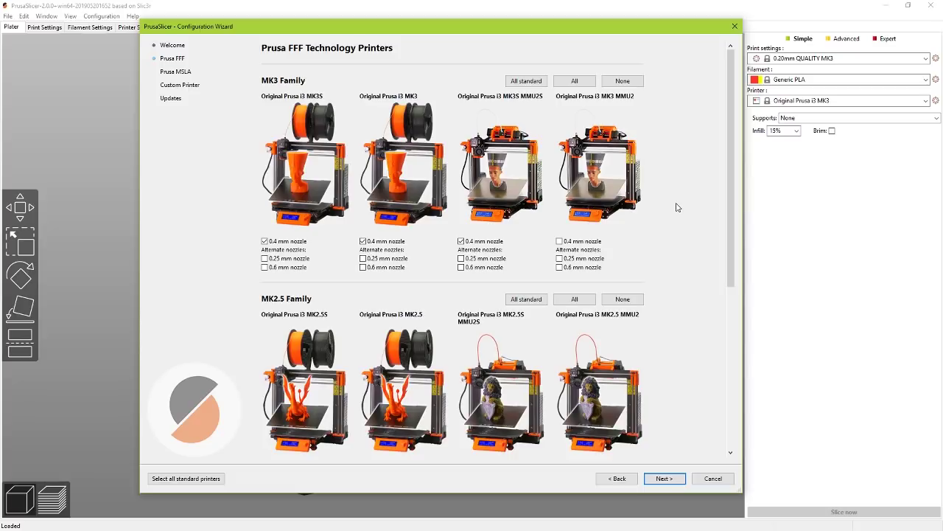
{"action": "scroll", "coordinate": [667, 192], "scroll_direction": "down", "scroll_amount": 3}
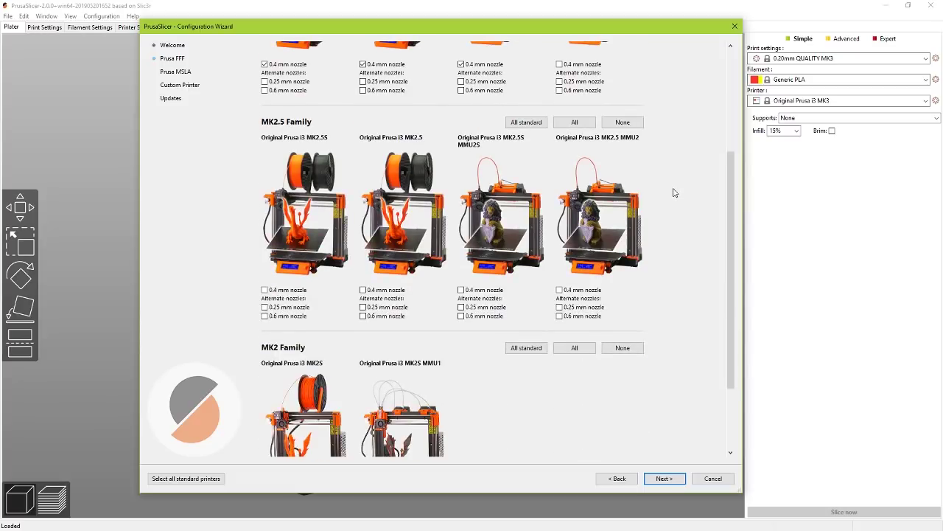
{"action": "scroll", "coordinate": [673, 192], "scroll_direction": "down", "scroll_amount": 2}
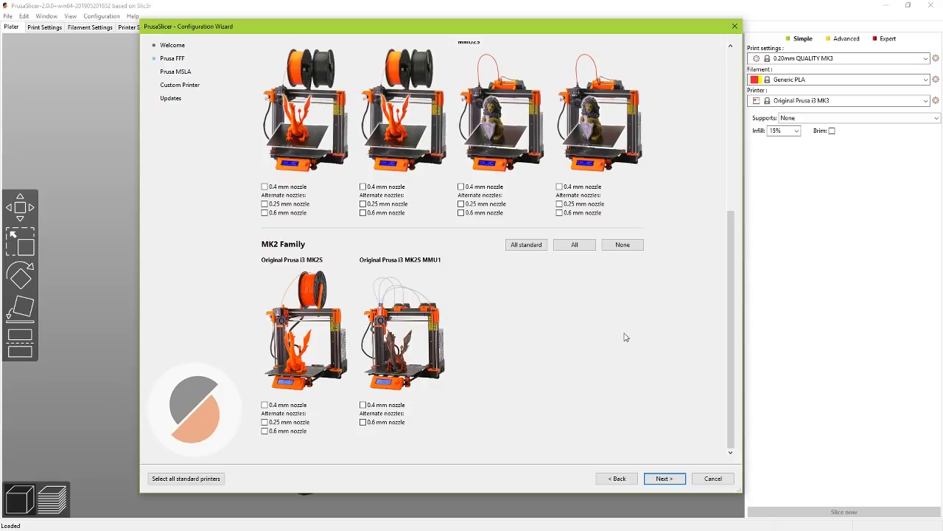
{"action": "scroll", "coordinate": [625, 335], "scroll_direction": "up", "scroll_amount": 5}
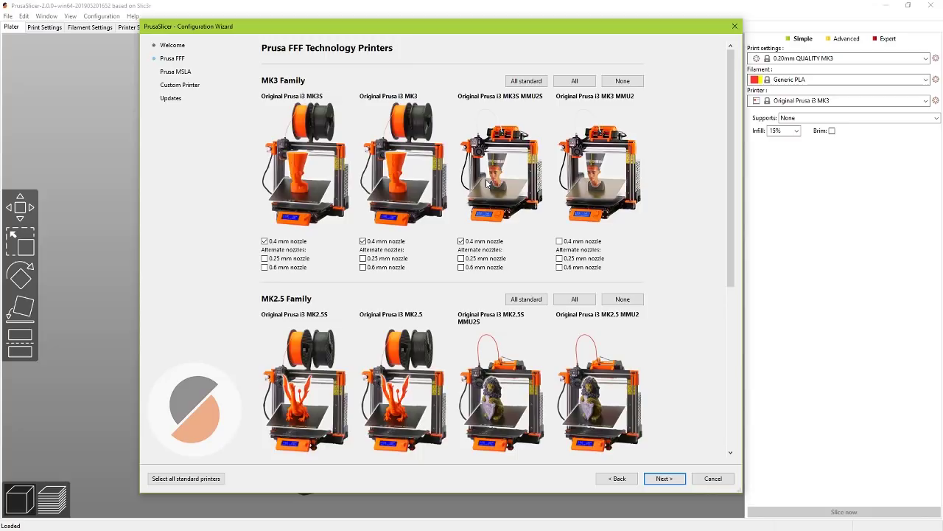
Advance past the Prusa FFF and MSLA printer pages and enable defining a custom printer profile
{"action": "left_click", "coordinate": [682, 479]}
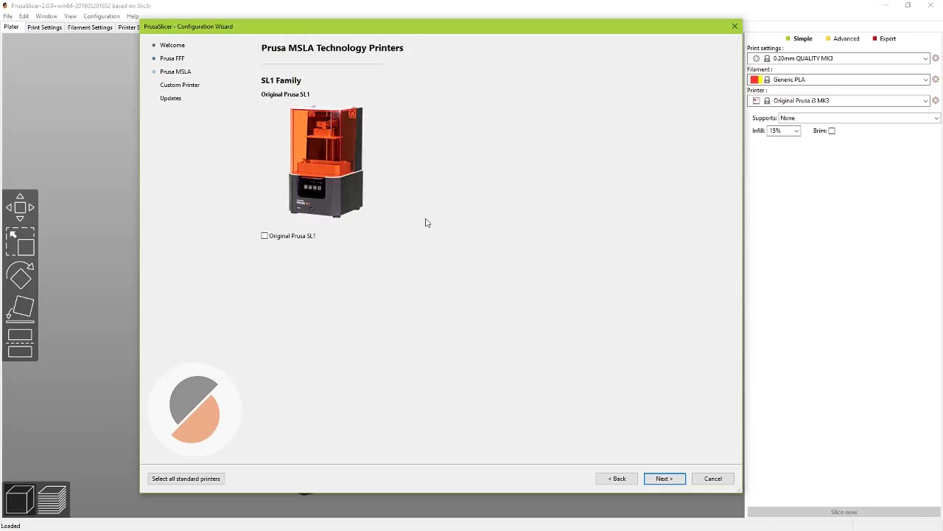
{"action": "left_click", "coordinate": [668, 481]}
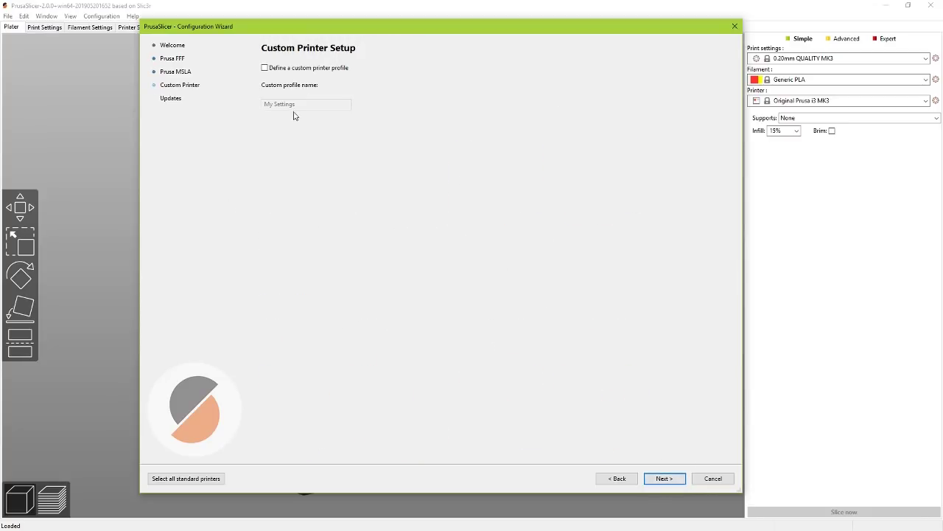
{"action": "left_click", "coordinate": [279, 71]}
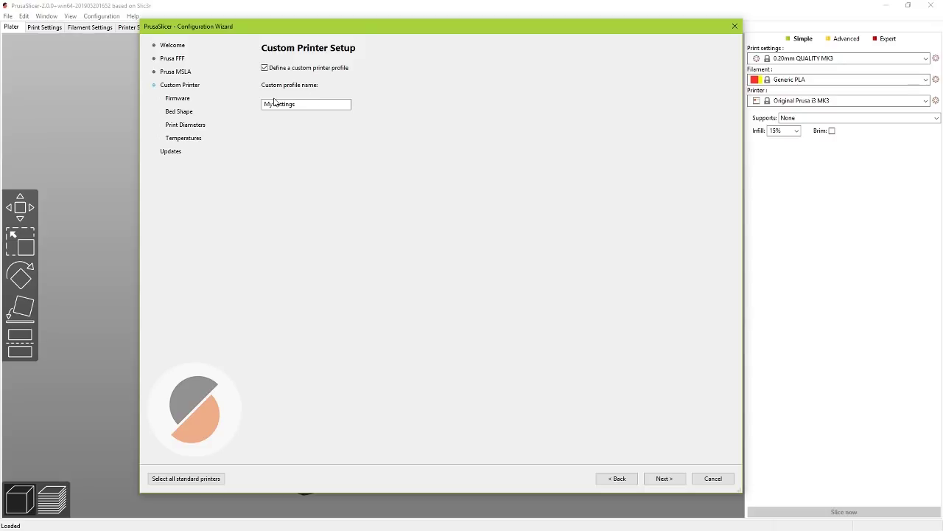
Look through the custom printer's firmware, bed shape, print diameters and temperatures pages
{"action": "left_click", "coordinate": [206, 103]}
{"action": "left_click", "coordinate": [200, 114]}
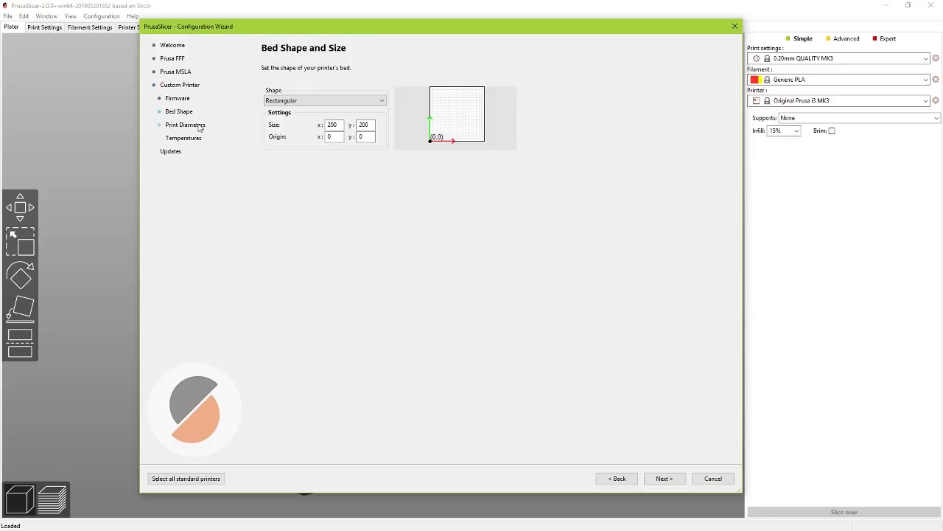
{"action": "left_click", "coordinate": [199, 127]}
{"action": "left_click", "coordinate": [193, 138]}
Name the custom printer profile CR-105
{"action": "left_click", "coordinate": [184, 87]}
{"action": "left_click_drag", "start_coordinate": [311, 105], "coordinate": [249, 109]}
{"action": "type", "text": "CR"}
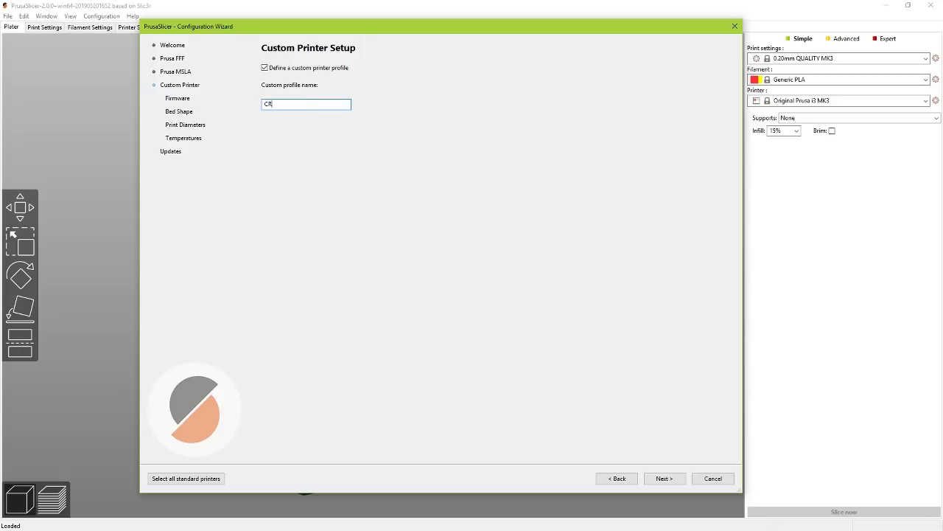
{"action": "type", "text": "-10"}
{"action": "type", "text": "5"}
Choose Marlin as the custom printer's firmware type and proceed to the bed shape settings
{"action": "left_click", "coordinate": [679, 479]}
{"action": "left_click", "coordinate": [319, 122]}
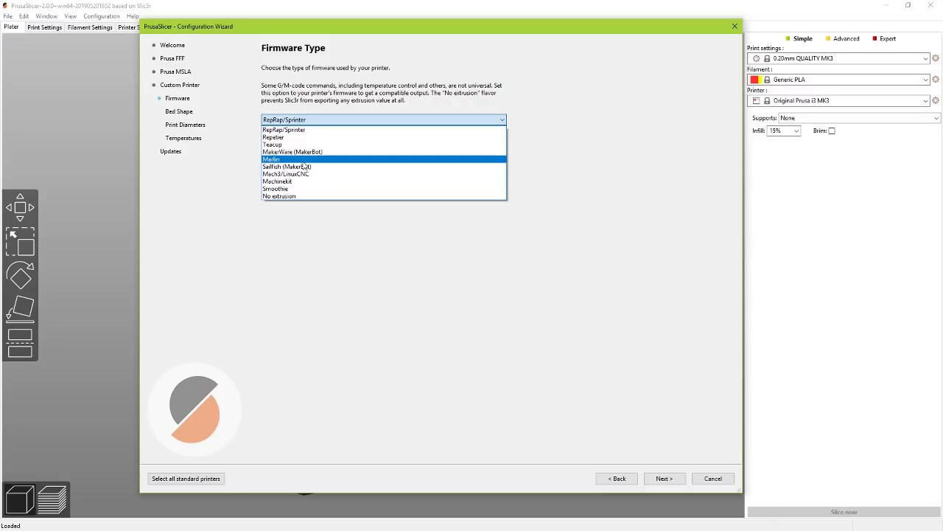
{"action": "left_click", "coordinate": [303, 161]}
{"action": "left_click", "coordinate": [667, 479]}
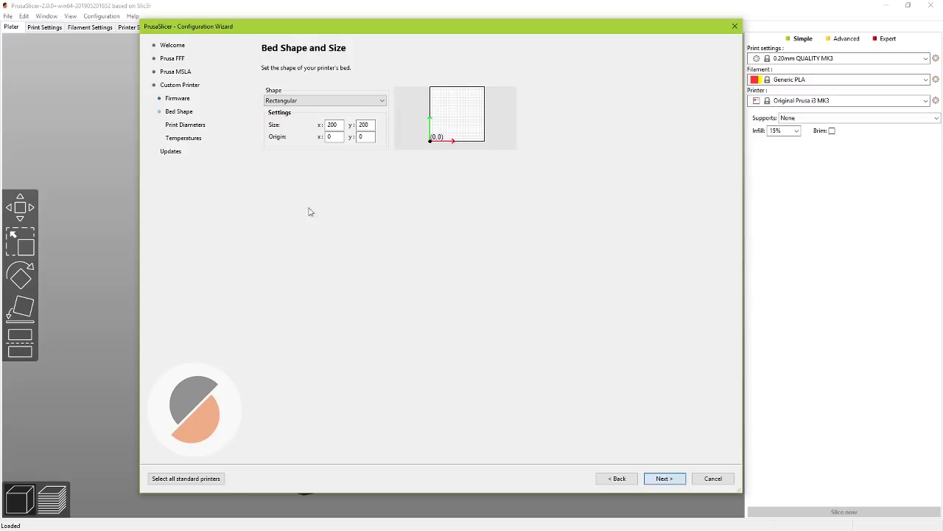
Set the rectangular bed's size to 300 by 300 and proceed to the filament and nozzle diameters
{"action": "left_click", "coordinate": [304, 101]}
{"action": "left_click", "coordinate": [305, 107]}
{"action": "left_click_drag", "start_coordinate": [340, 124], "coordinate": [292, 124]}
{"action": "type", "text": "300"}
{"action": "key", "text": "Tab"}
{"action": "type", "text": "3"}
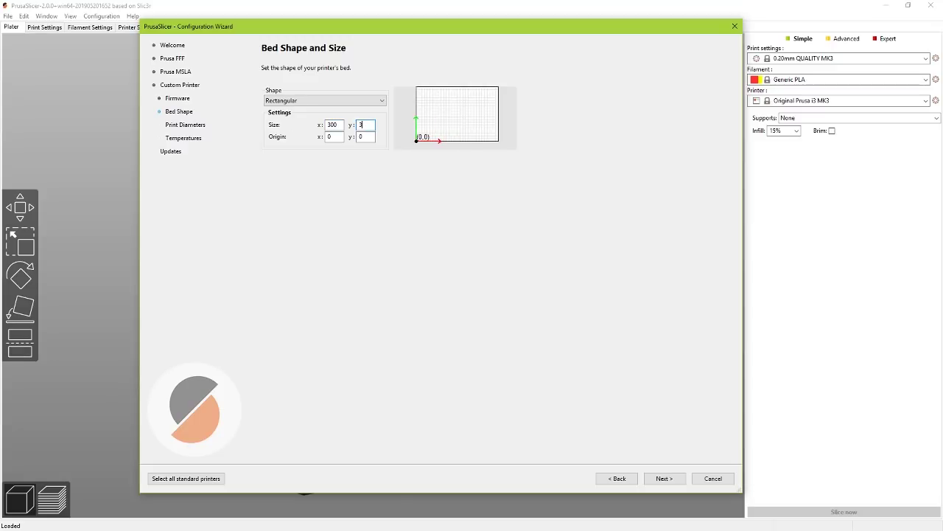
{"action": "left_click", "coordinate": [361, 136]}
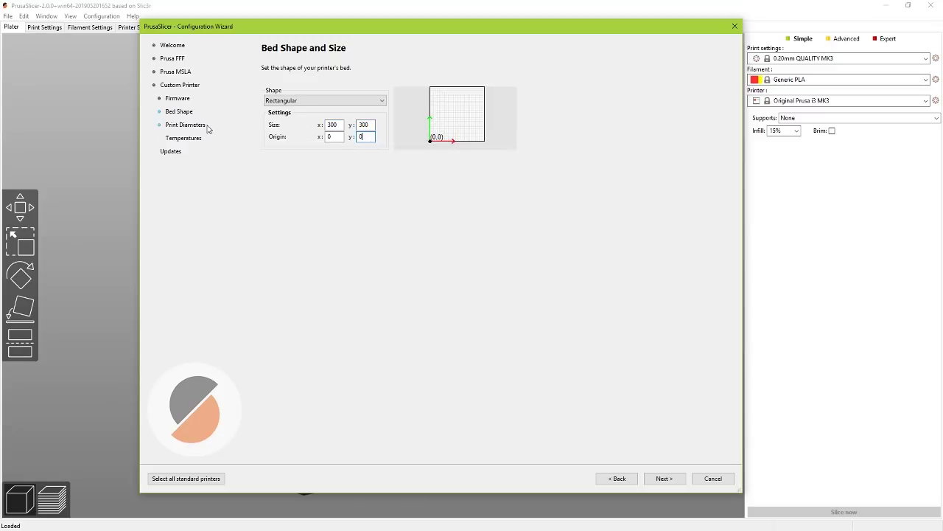
{"action": "left_click", "coordinate": [672, 479]}
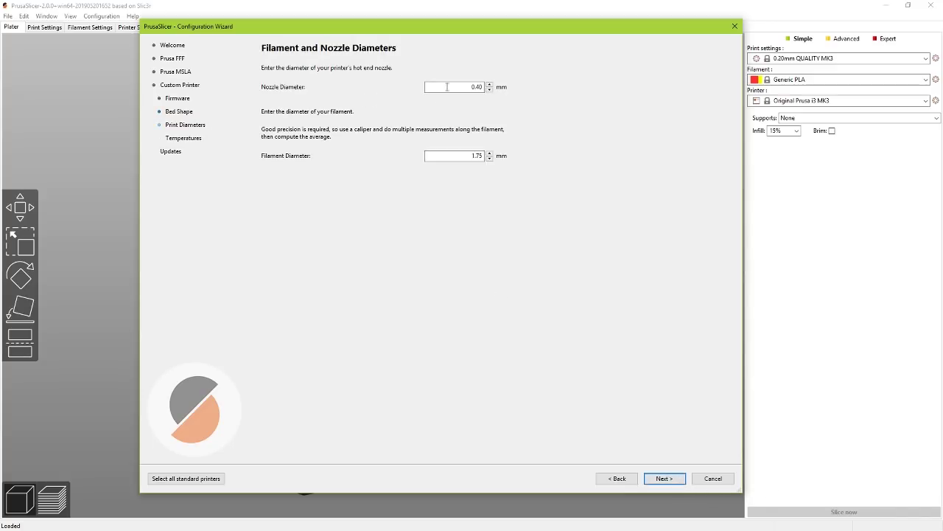
Accept the default diameters, set the extrusion temperature to 205 °C and finish the configuration wizard
{"action": "left_click", "coordinate": [463, 156]}
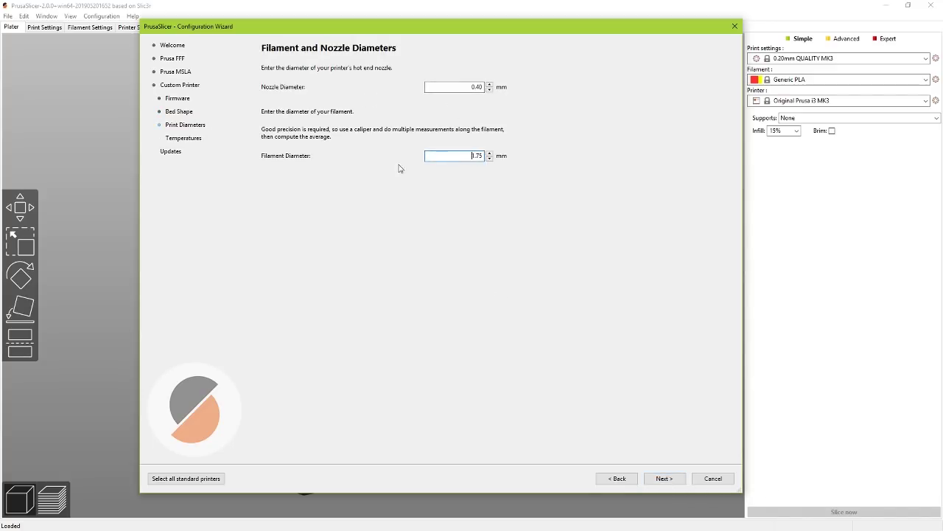
{"action": "left_click", "coordinate": [664, 478]}
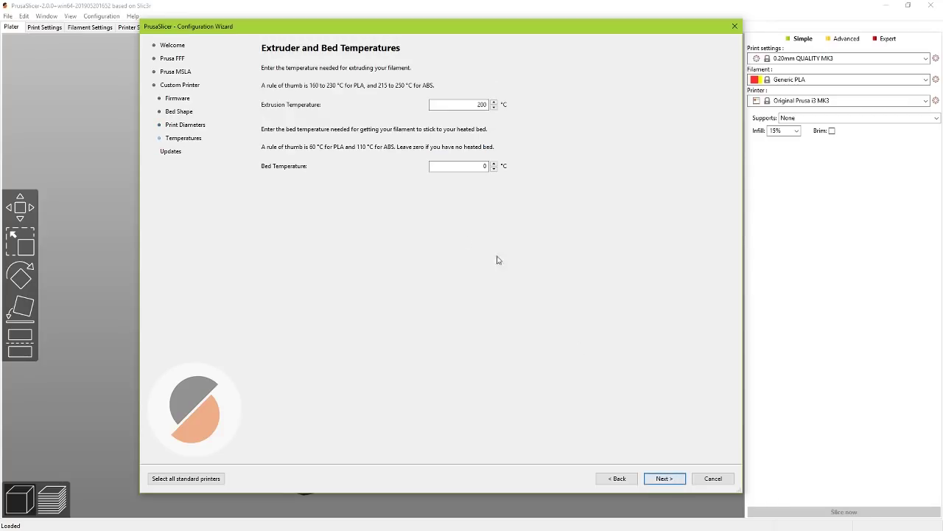
{"action": "left_click", "coordinate": [461, 103]}
{"action": "left_click", "coordinate": [463, 103]}
{"action": "left_click", "coordinate": [465, 165]}
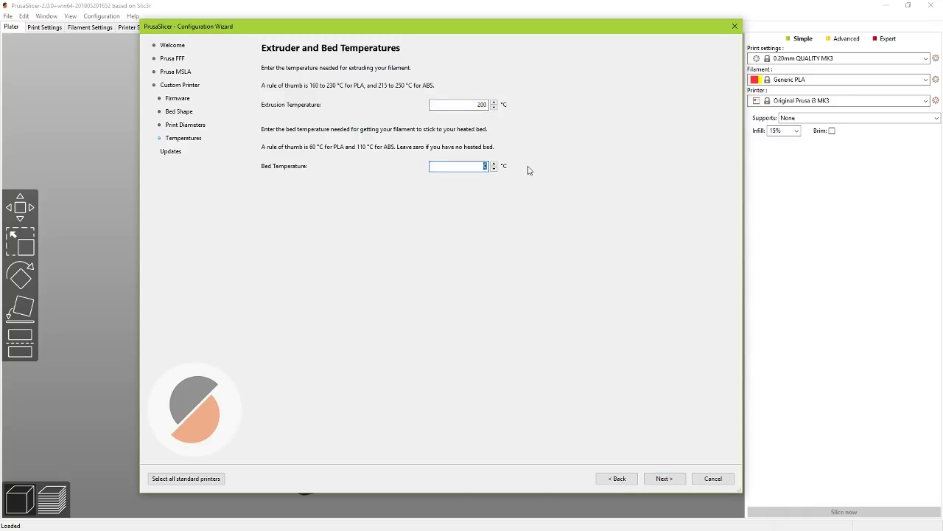
{"action": "left_click", "coordinate": [452, 103]}
{"action": "type", "text": "205"}
{"action": "left_click", "coordinate": [666, 478]}
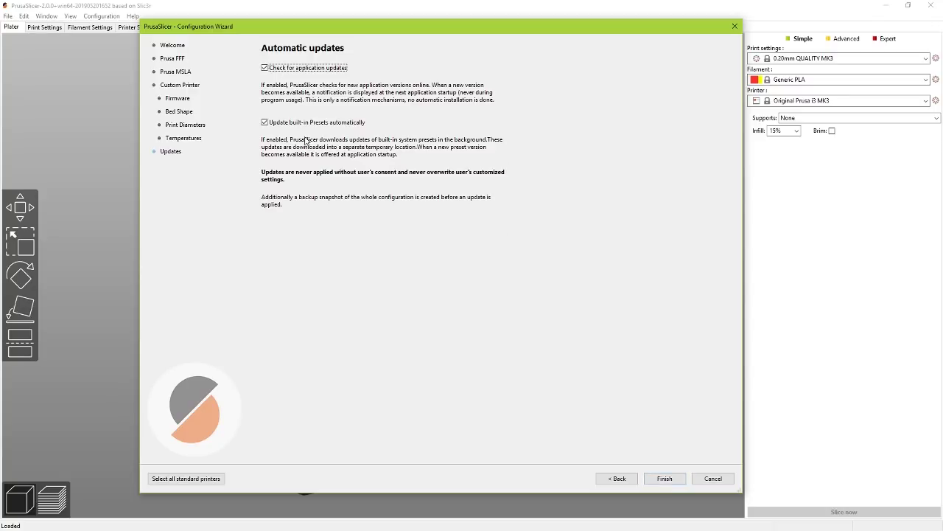
{"action": "left_click", "coordinate": [664, 478]}
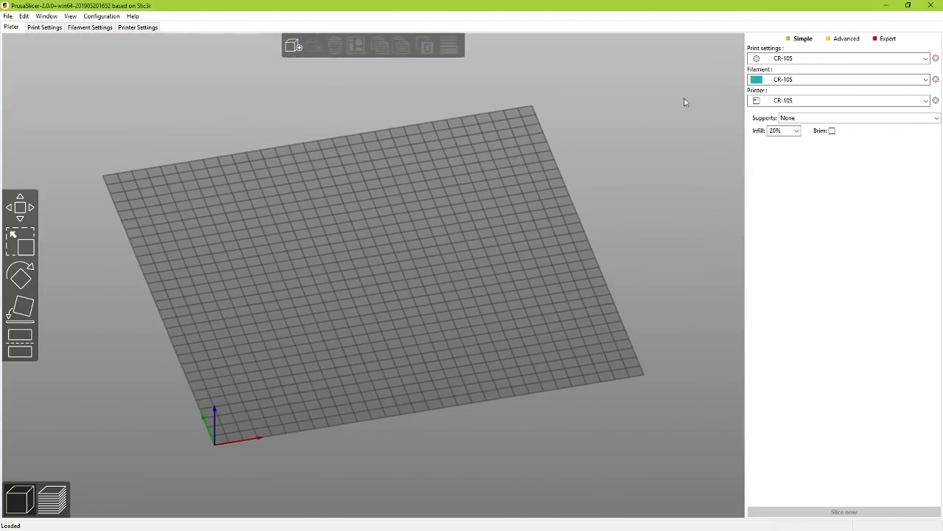
Check the print settings and filament presets available for the CR-10S printer, keeping the CR-10S user presets selected
{"action": "left_click", "coordinate": [787, 59]}
{"action": "left_click", "coordinate": [789, 59]}
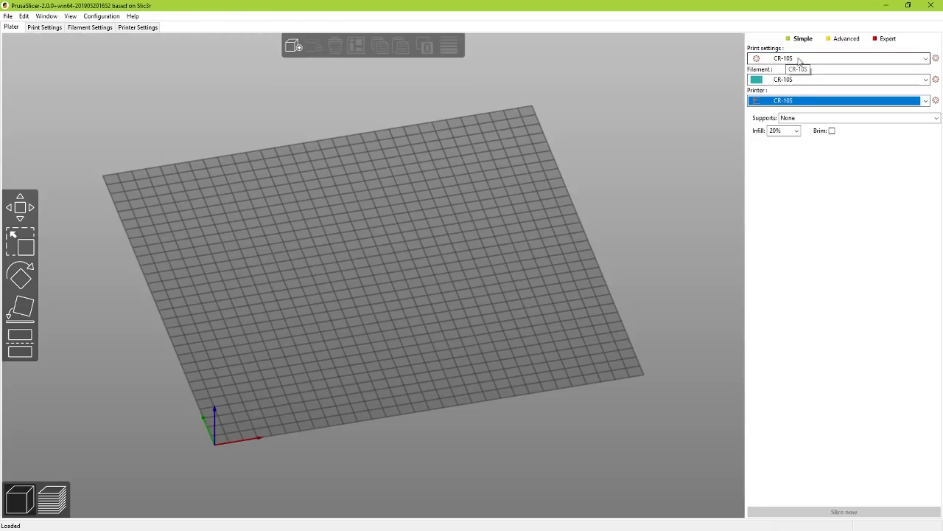
{"action": "left_click", "coordinate": [804, 60]}
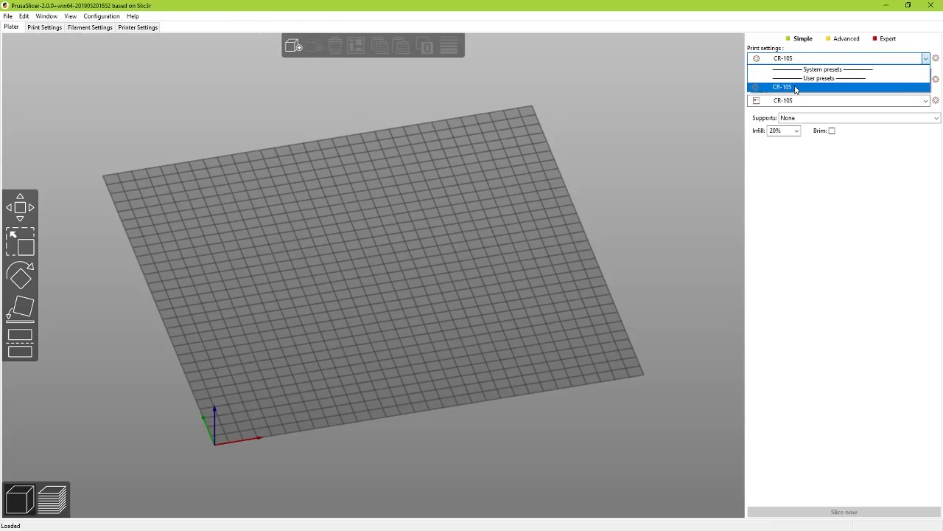
{"action": "left_click", "coordinate": [630, 171]}
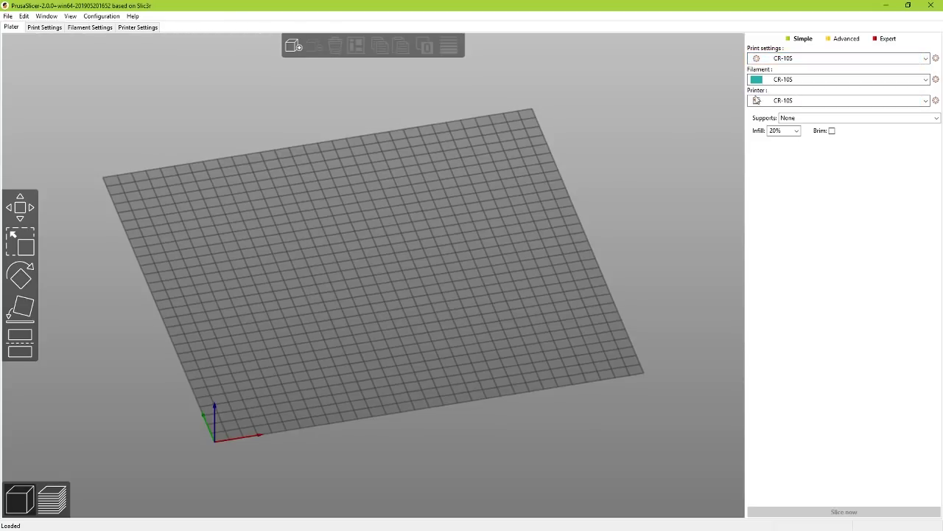
{"action": "left_click", "coordinate": [810, 79]}
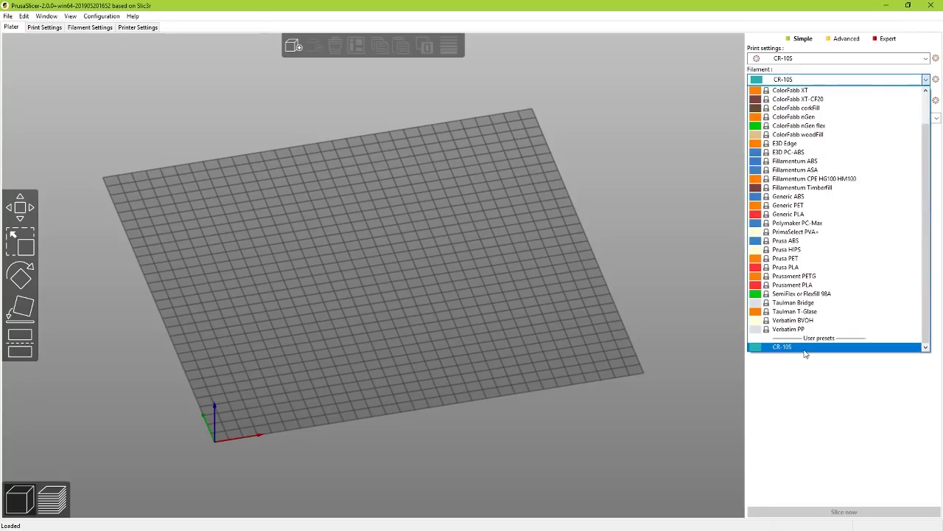
{"action": "left_click", "coordinate": [807, 346]}
Try the Original Prusa i3 MK3 and MK3S MMU2S Single printer presets and view the print settings they offer
{"action": "left_click", "coordinate": [796, 101]}
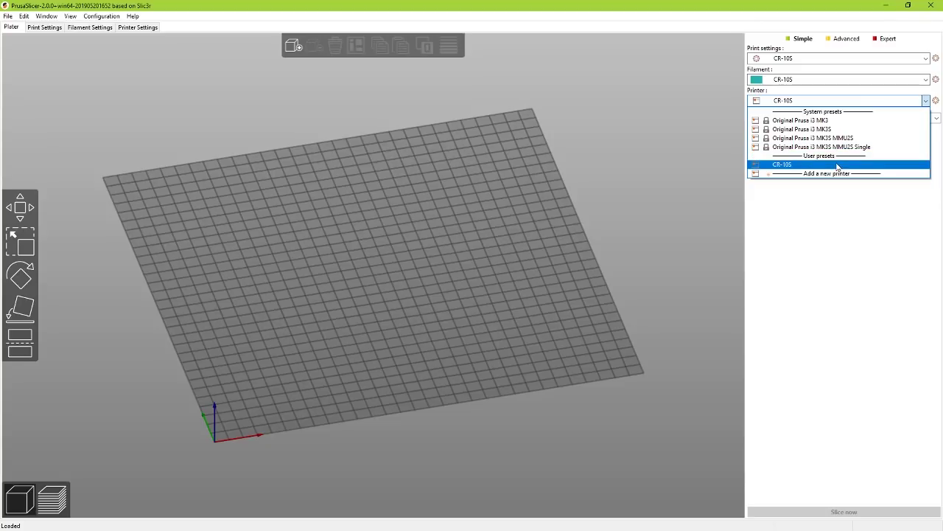
{"action": "left_click", "coordinate": [835, 120]}
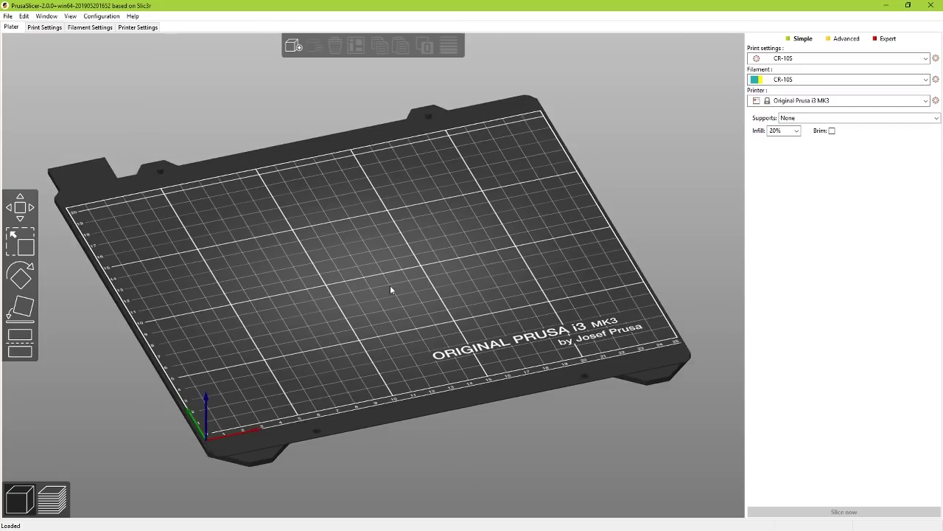
{"action": "left_click", "coordinate": [825, 100]}
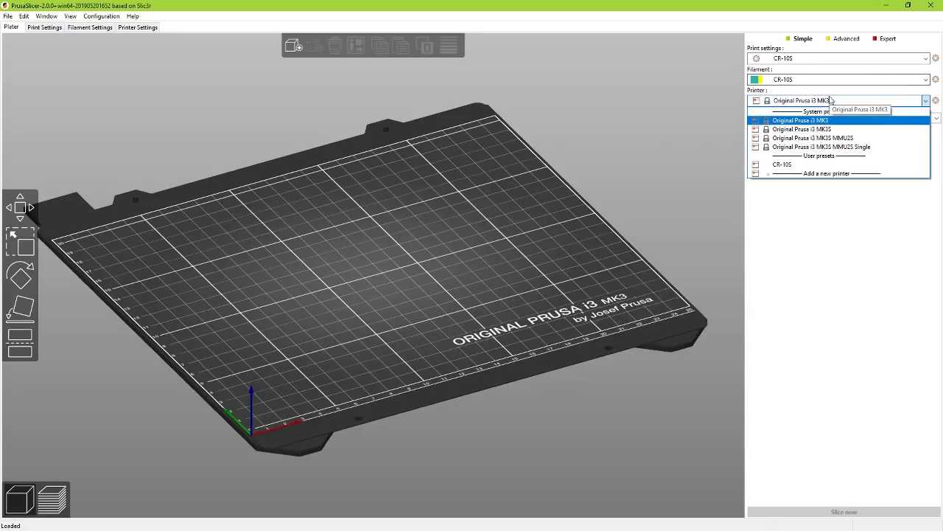
{"action": "left_click", "coordinate": [860, 147]}
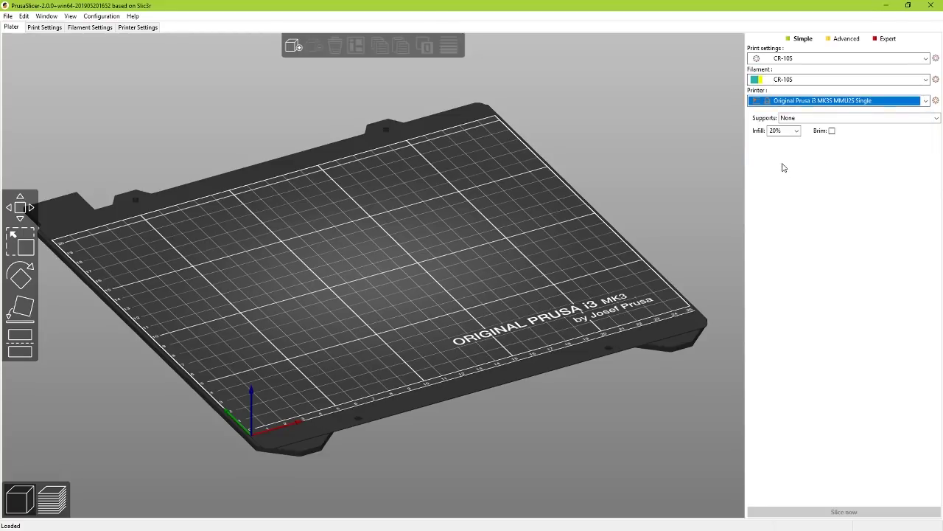
{"action": "left_click_drag", "start_coordinate": [627, 238], "coordinate": [621, 226]}
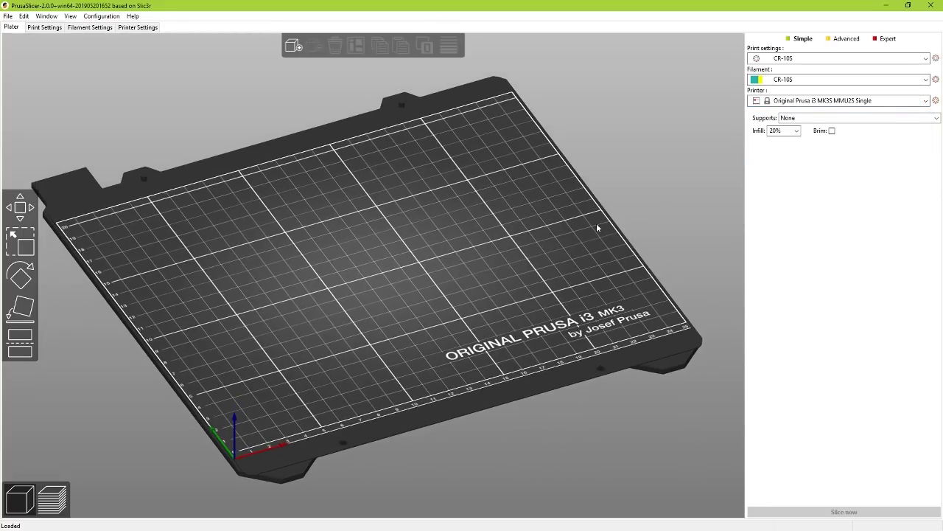
{"action": "left_click", "coordinate": [801, 99]}
{"action": "left_click", "coordinate": [793, 59]}
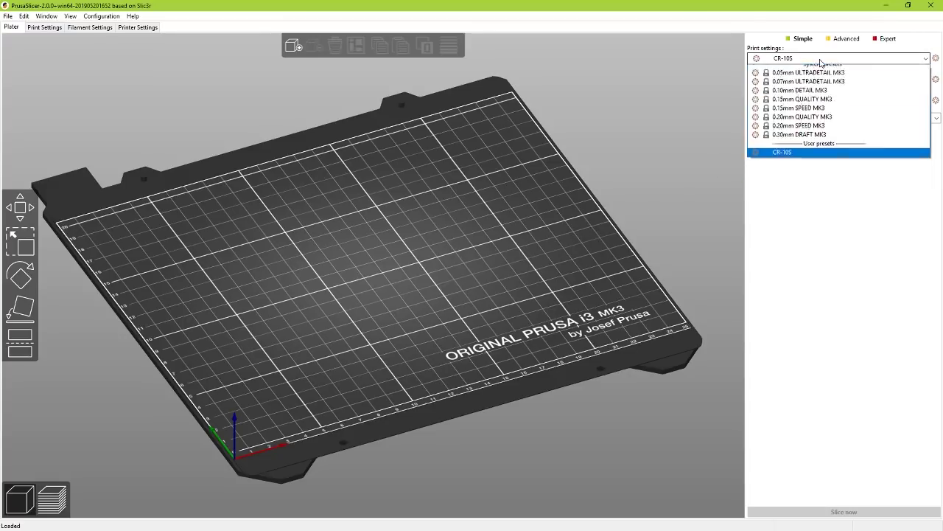
{"action": "left_click", "coordinate": [738, 153]}
Select the Original Prusa i3 MK3S printer with the 0.20mm QUALITY MK3 print settings and Generic PLA filament
{"action": "left_click", "coordinate": [809, 102]}
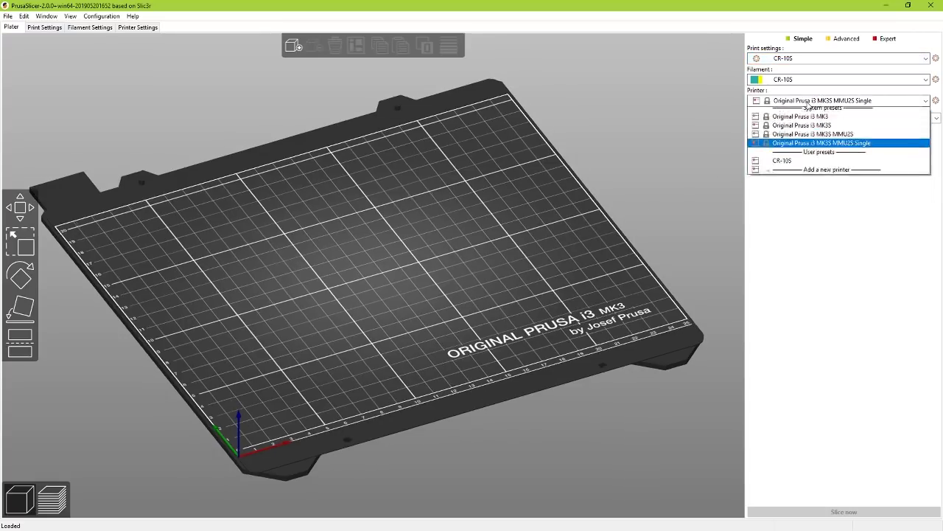
{"action": "left_click", "coordinate": [838, 131]}
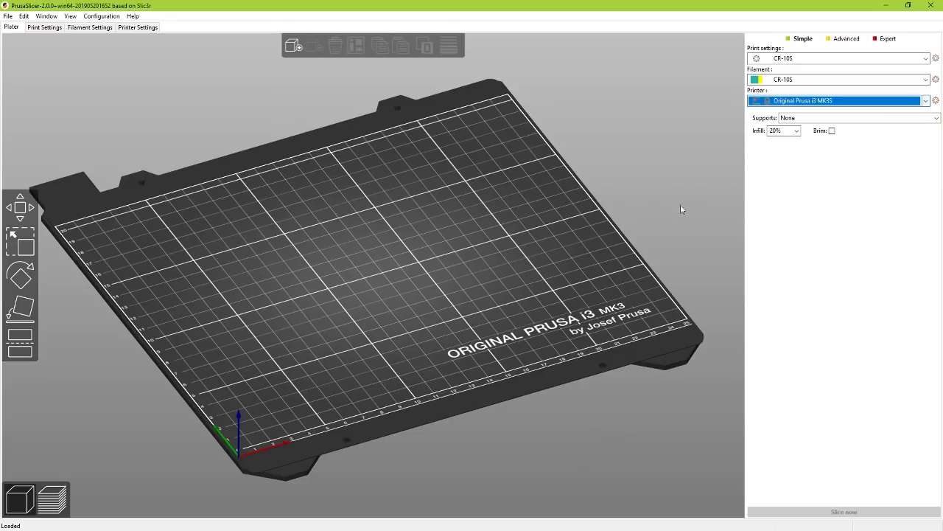
{"action": "left_click", "coordinate": [848, 58]}
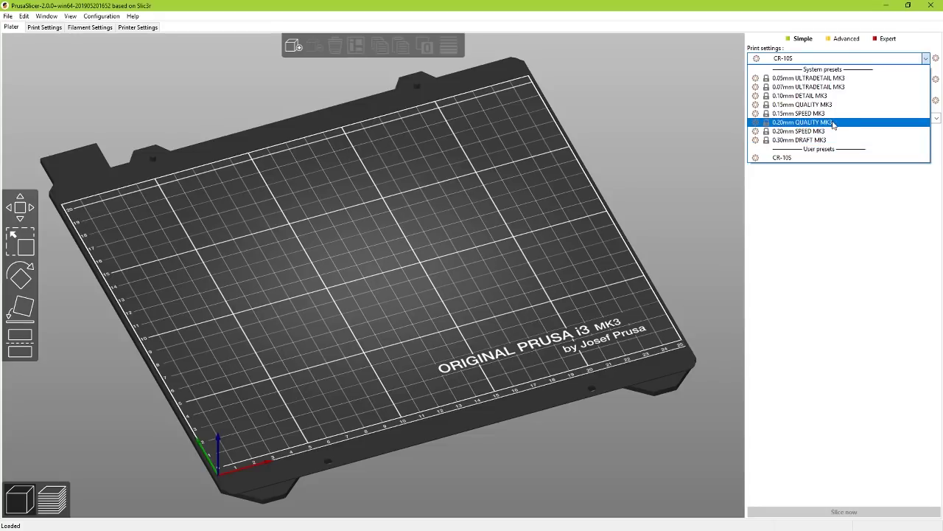
{"action": "left_click", "coordinate": [834, 122]}
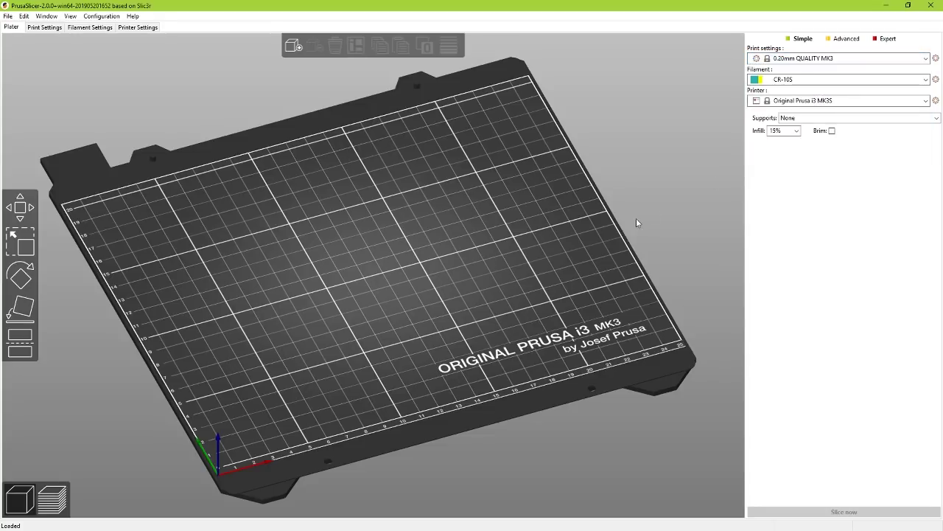
{"action": "left_click", "coordinate": [795, 80]}
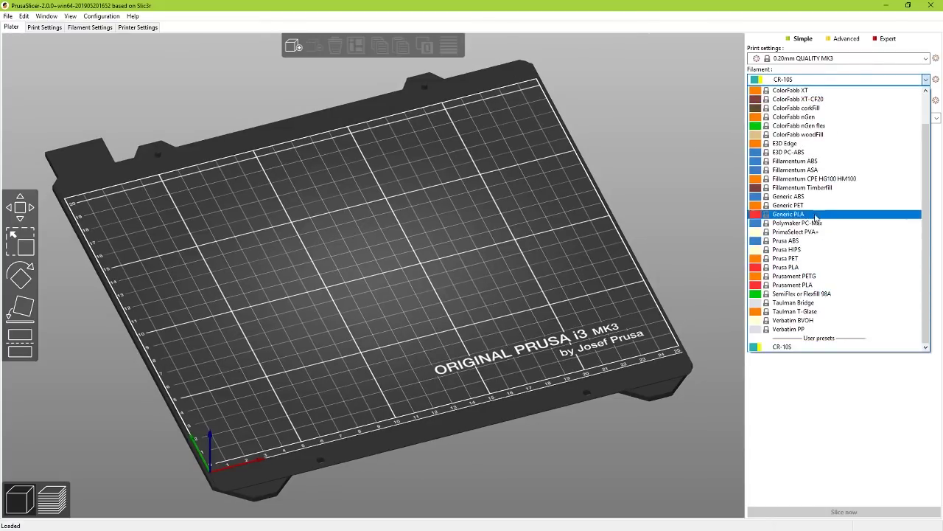
{"action": "left_click", "coordinate": [809, 214]}
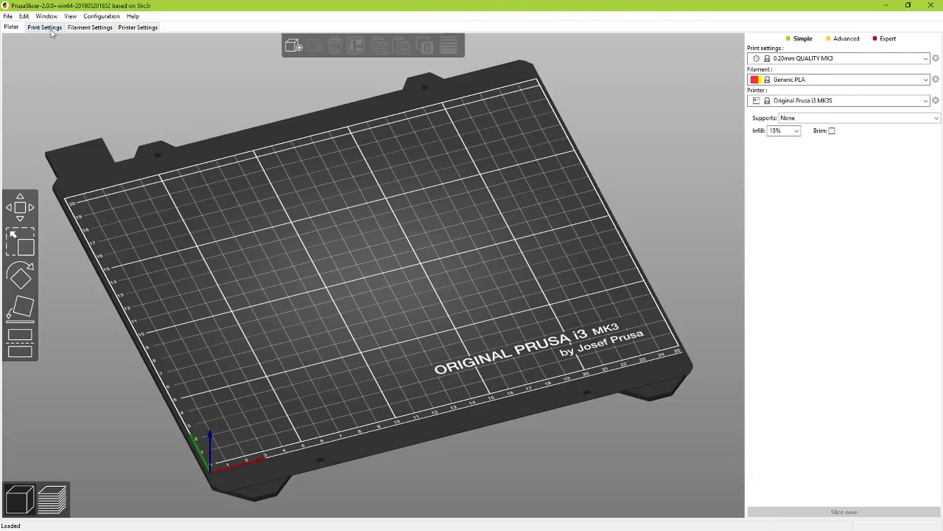
Try 3 perimeters for the vertical shells in the print settings and revert the change
{"action": "left_click", "coordinate": [46, 28]}
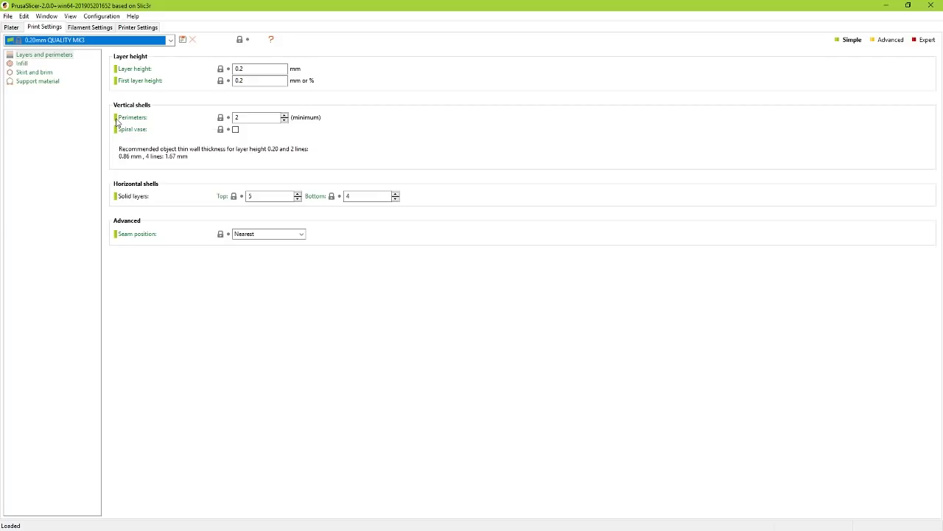
{"action": "left_click", "coordinate": [250, 118]}
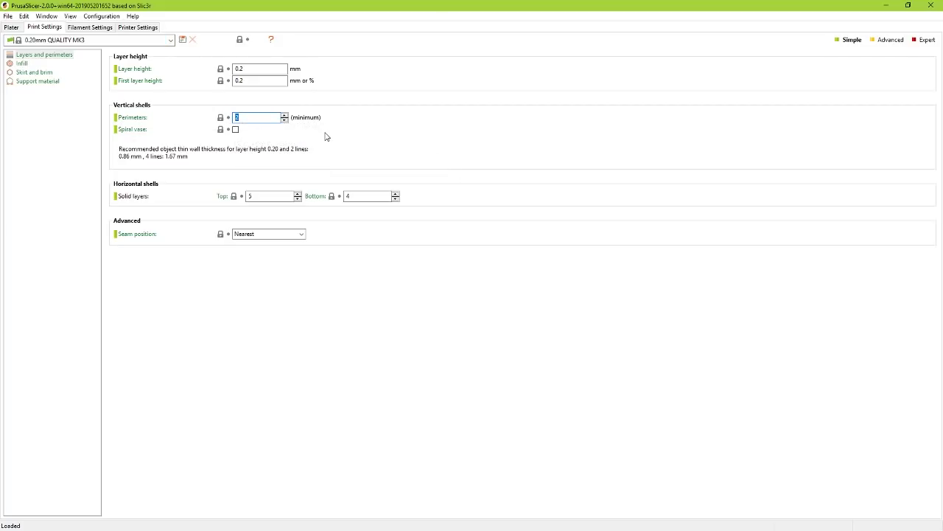
{"action": "left_click", "coordinate": [248, 136]}
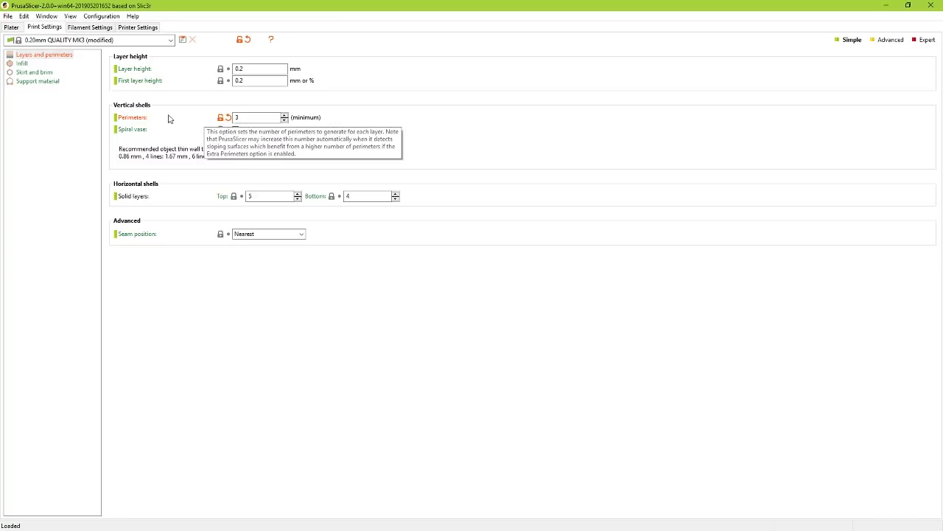
{"action": "left_click", "coordinate": [228, 117]}
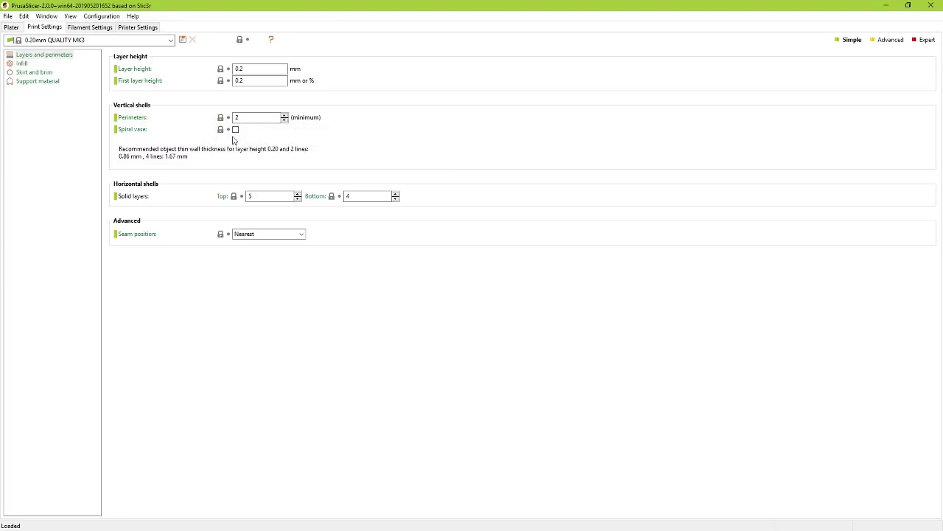
Change the infill's fill pattern to Cubic in the print settings
{"action": "left_click", "coordinate": [46, 65]}
{"action": "left_click", "coordinate": [24, 65]}
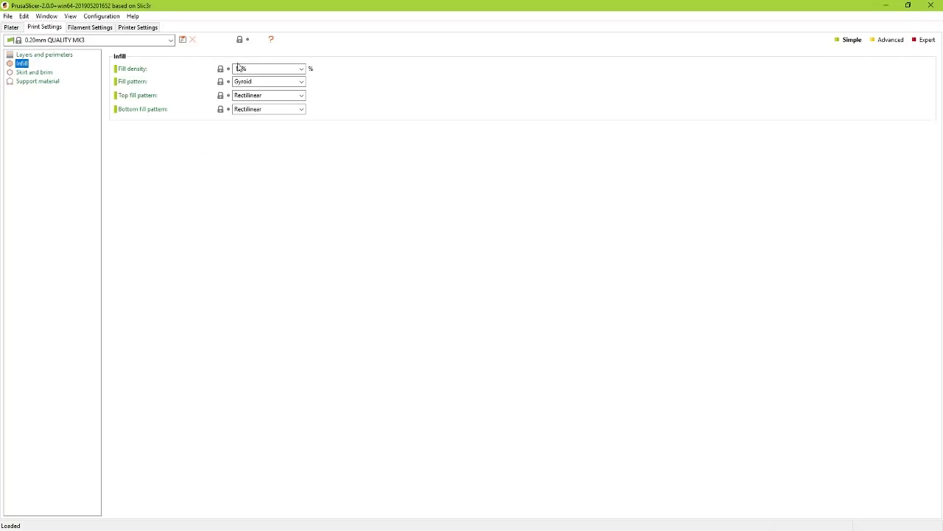
{"action": "left_click", "coordinate": [263, 83]}
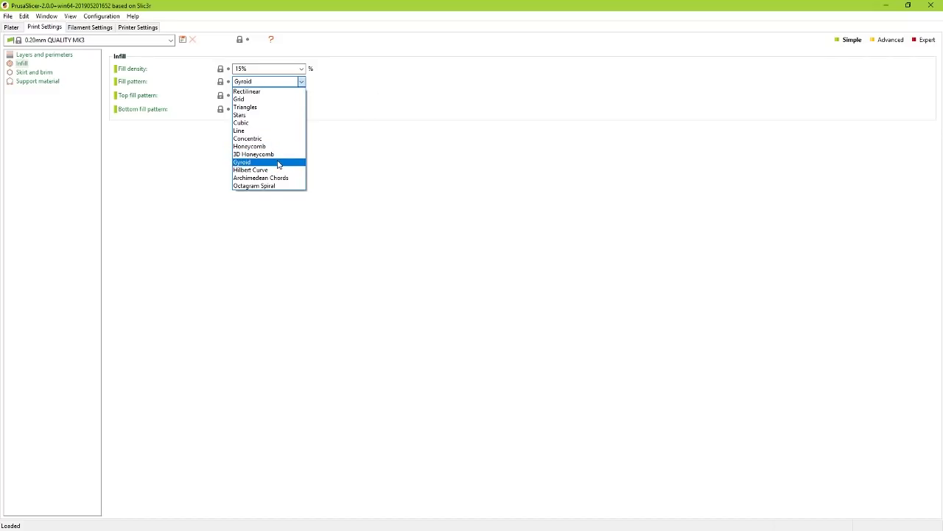
{"action": "left_click", "coordinate": [273, 123]}
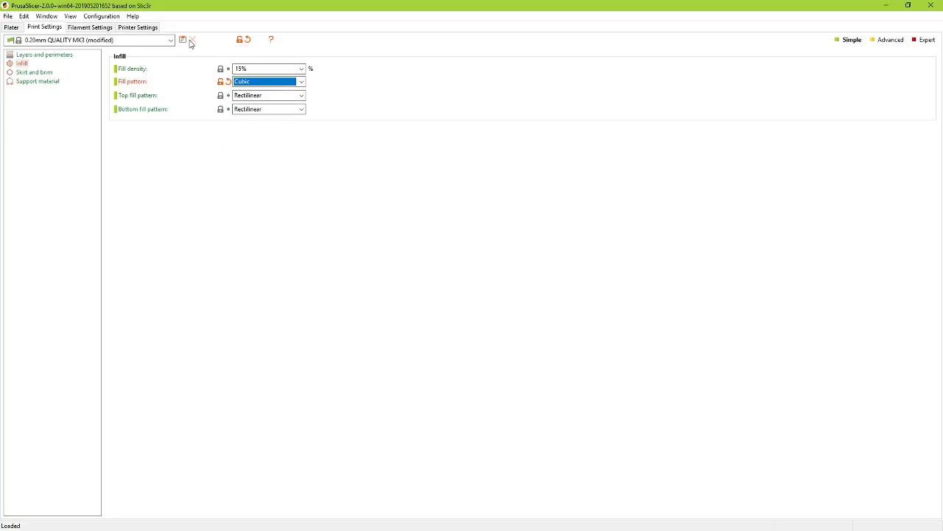
Examine the dialog for saving the modified print settings as a new preset and close it without saving
{"action": "left_click", "coordinate": [184, 40]}
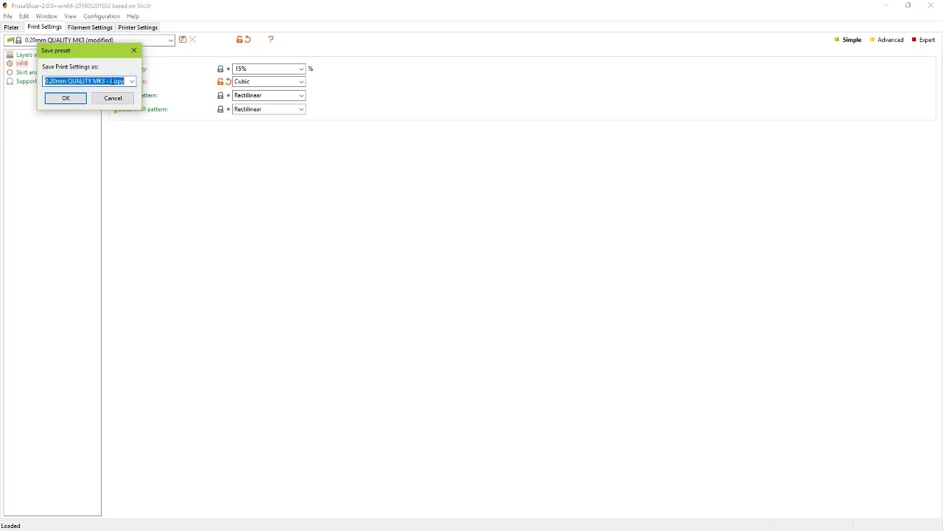
{"action": "left_click", "coordinate": [131, 82]}
{"action": "left_click", "coordinate": [131, 82]}
{"action": "left_click_drag", "start_coordinate": [120, 52], "coordinate": [110, 72]}
{"action": "left_click", "coordinate": [124, 70]}
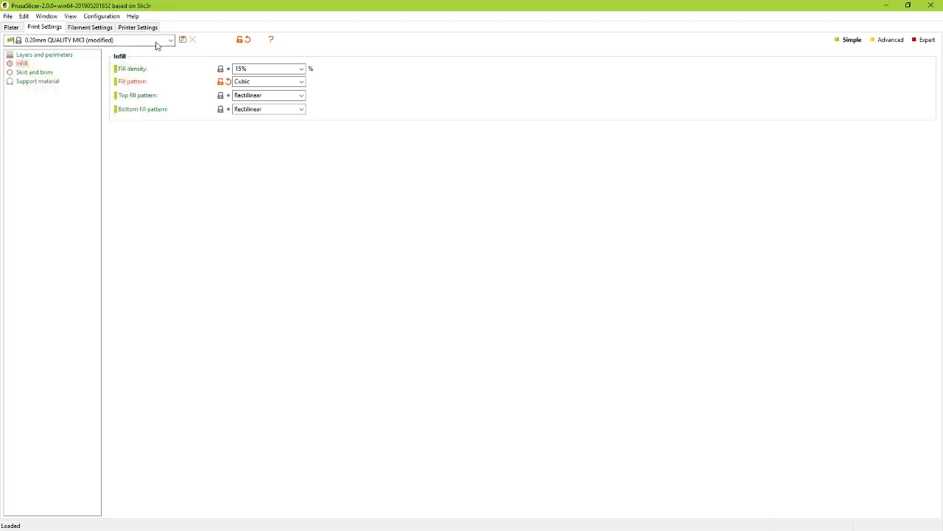
Examine the available print presets and the layers and perimeters, infill, skirt and brim, and support material settings
{"action": "left_click", "coordinate": [158, 42]}
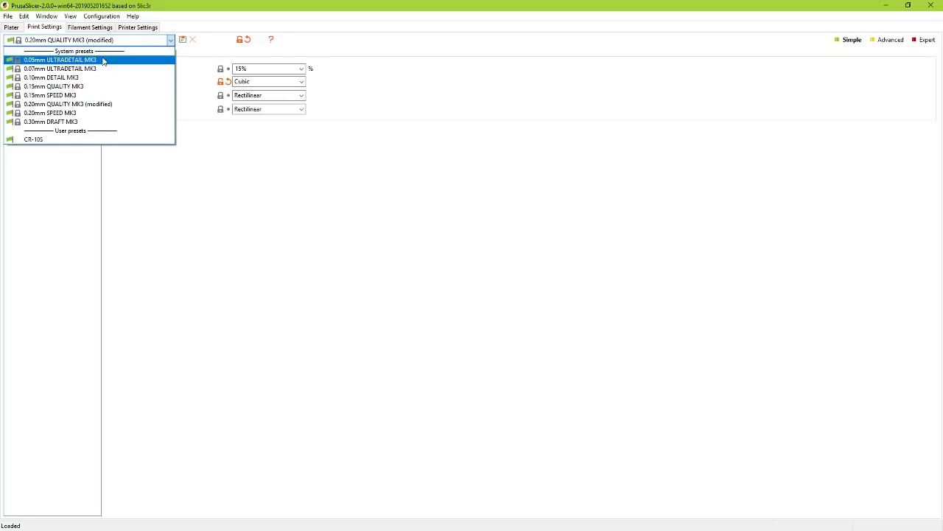
{"action": "left_click", "coordinate": [81, 103]}
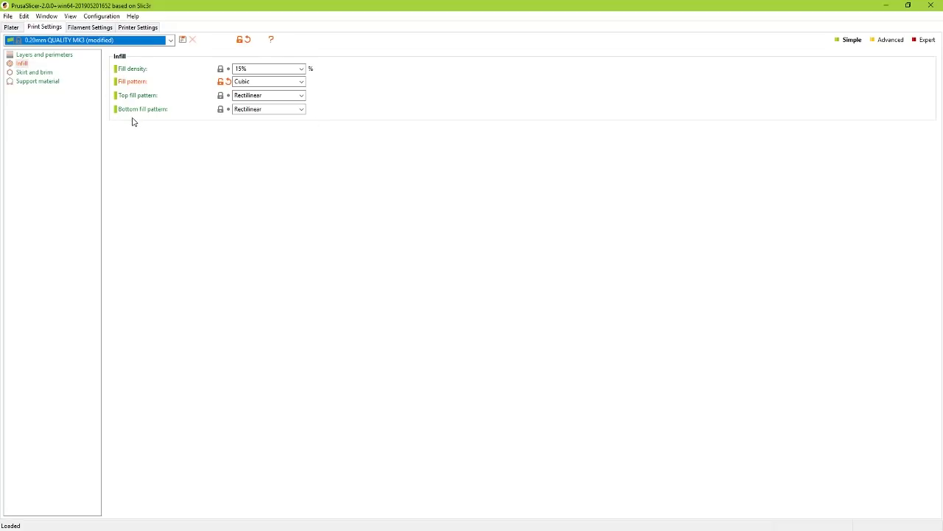
{"action": "left_click", "coordinate": [46, 71]}
{"action": "left_click", "coordinate": [26, 64]}
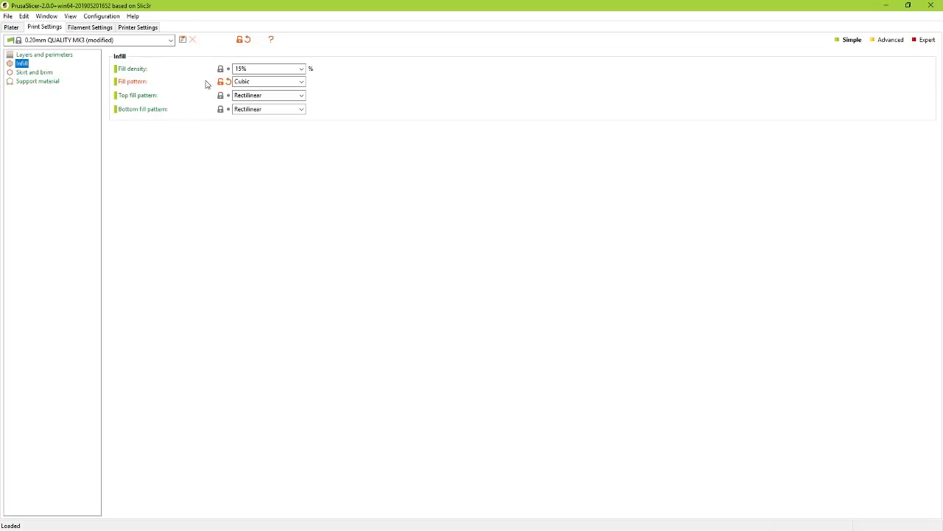
{"action": "left_click", "coordinate": [246, 83]}
{"action": "left_click", "coordinate": [131, 94]}
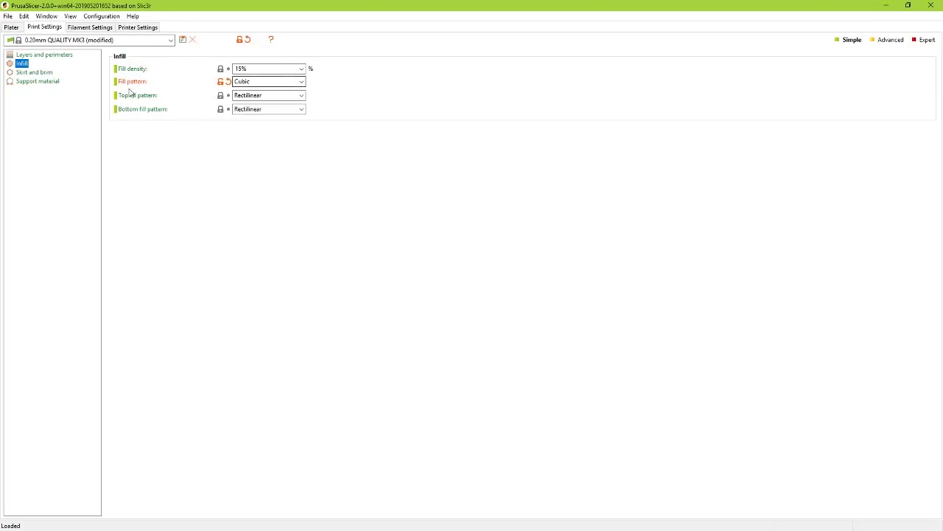
{"action": "left_click", "coordinate": [54, 75]}
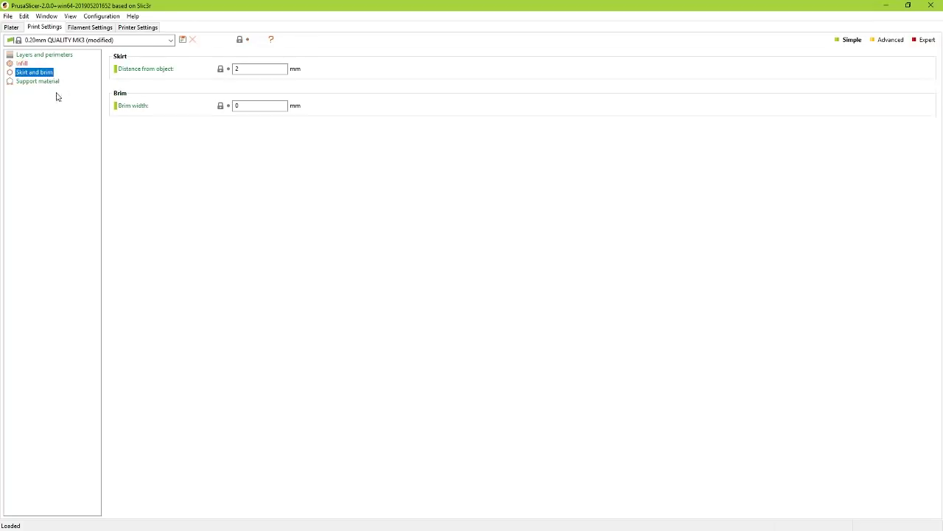
{"action": "left_click", "coordinate": [248, 71]}
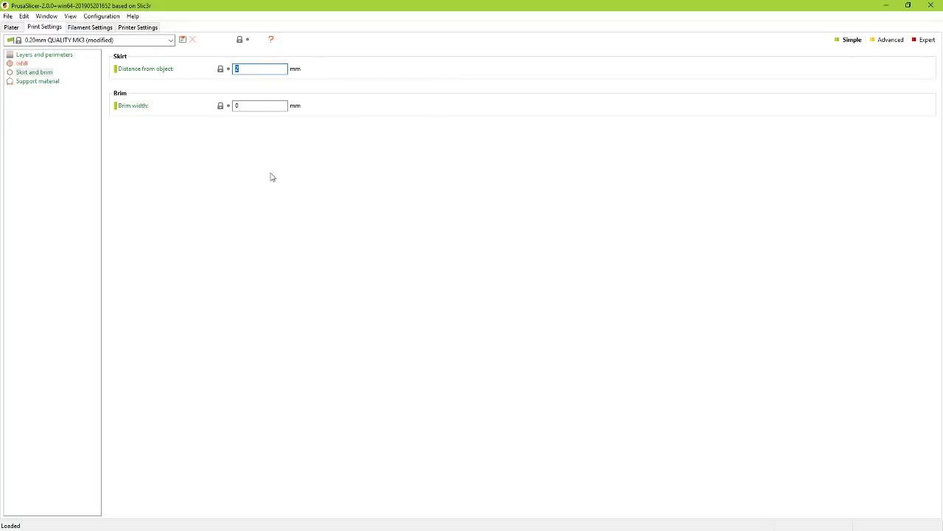
{"action": "left_click", "coordinate": [53, 83]}
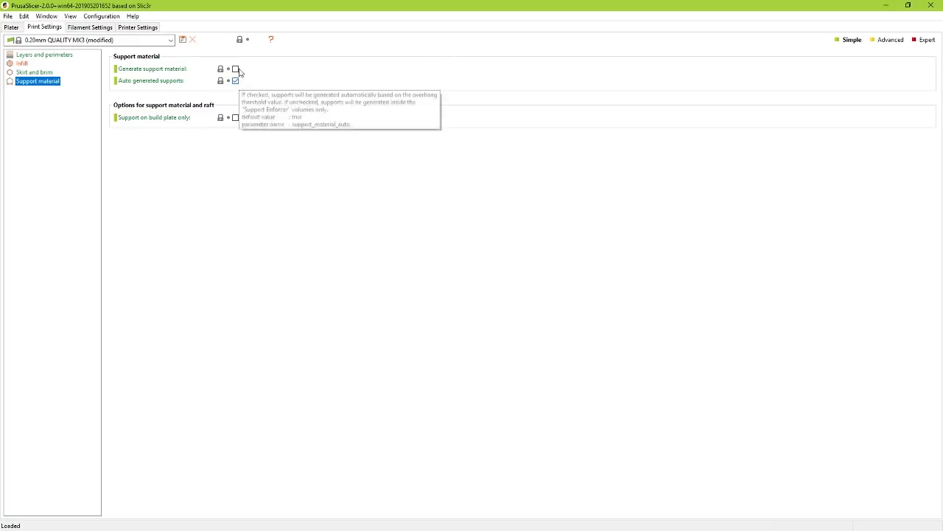
{"action": "left_click", "coordinate": [38, 56]}
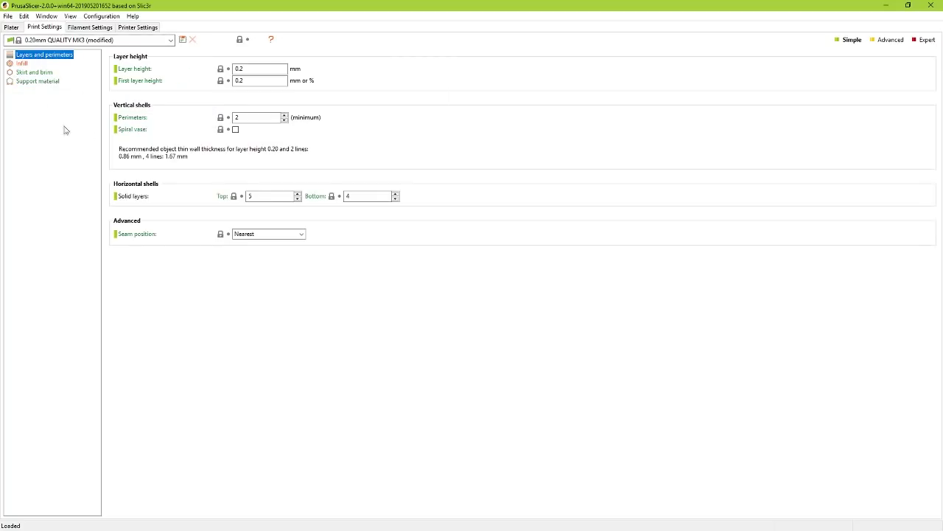
{"action": "left_click", "coordinate": [23, 64]}
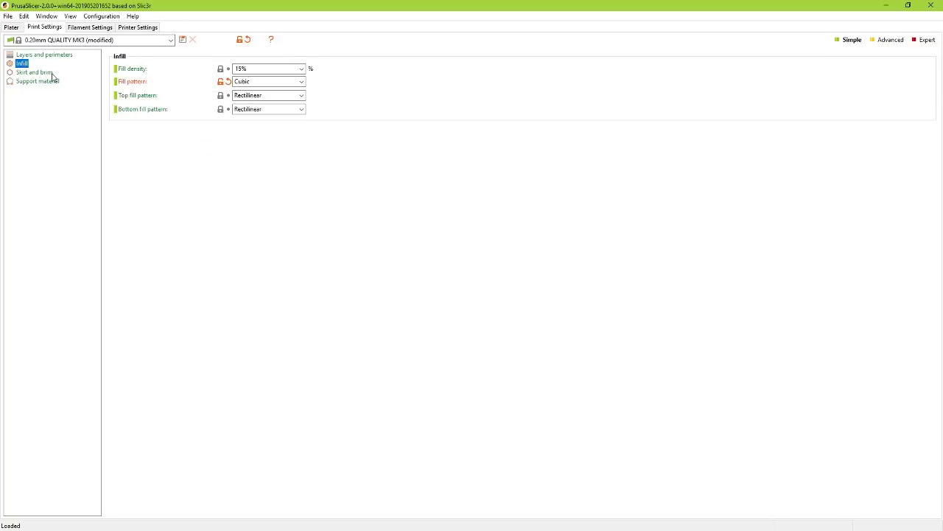
{"action": "left_click", "coordinate": [42, 73]}
{"action": "left_click", "coordinate": [44, 81]}
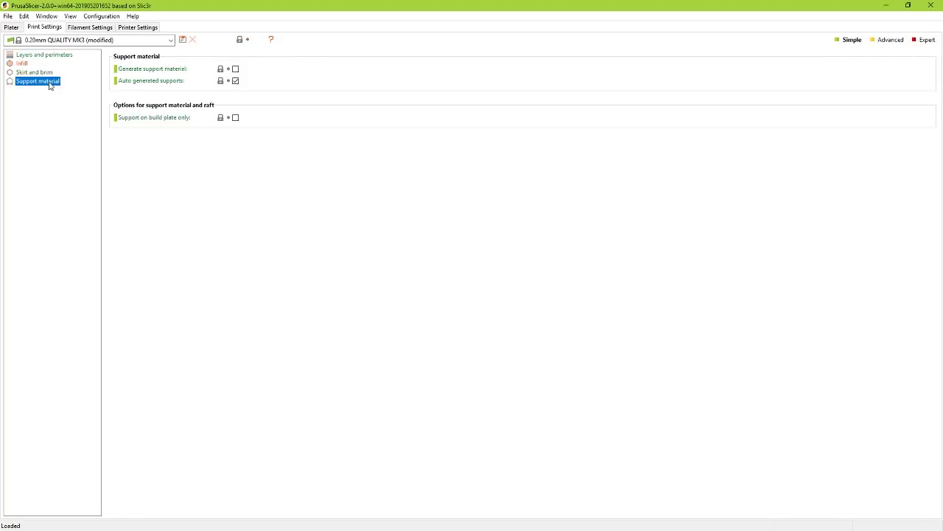
Examine the Generic PLA filament's diameter, density, cost and extruder temperature settings
{"action": "left_click", "coordinate": [94, 28]}
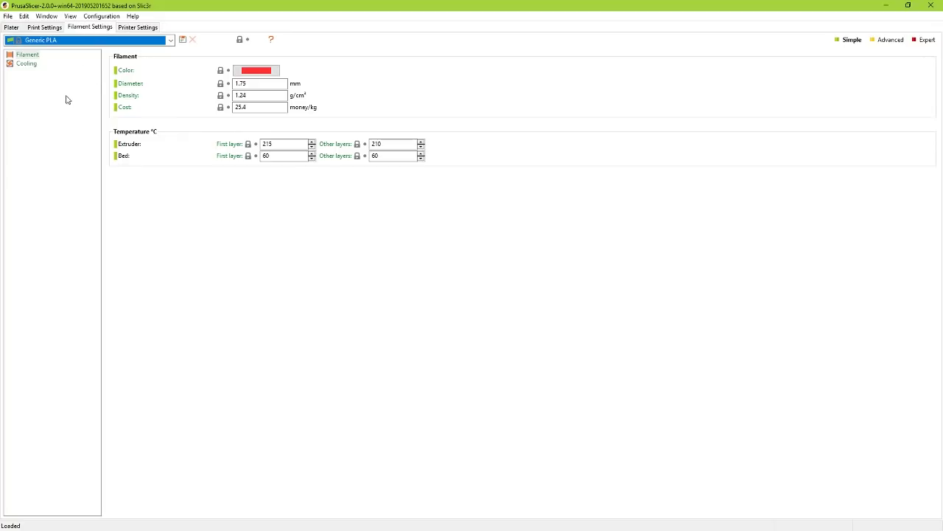
{"action": "left_click", "coordinate": [273, 96]}
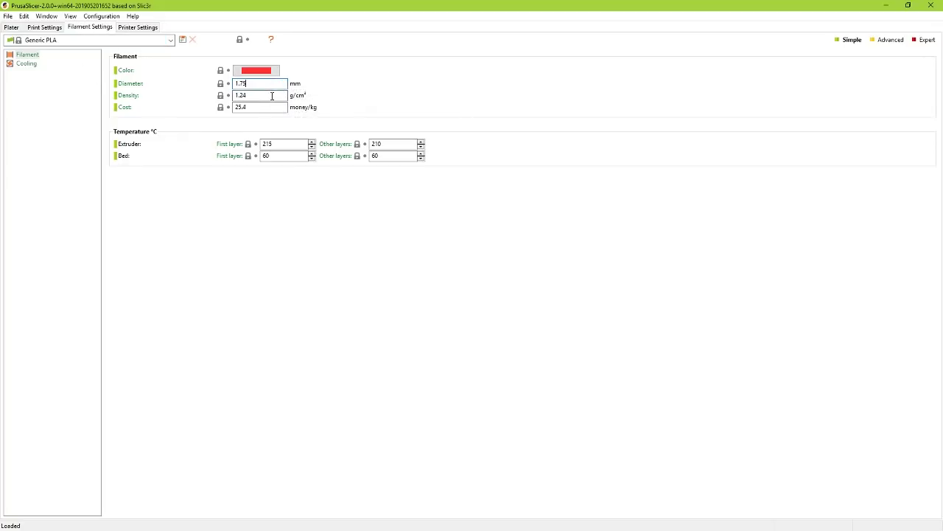
{"action": "left_click", "coordinate": [269, 108]}
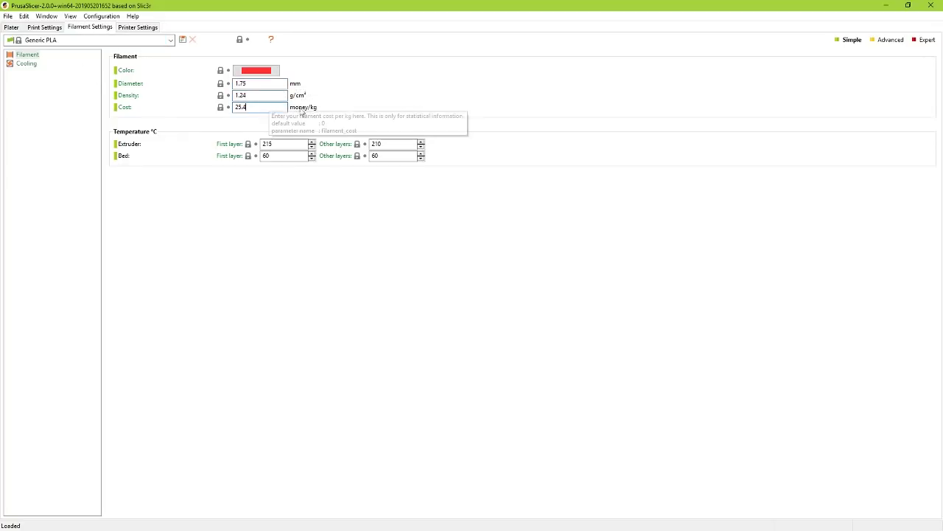
{"action": "left_click", "coordinate": [256, 83]}
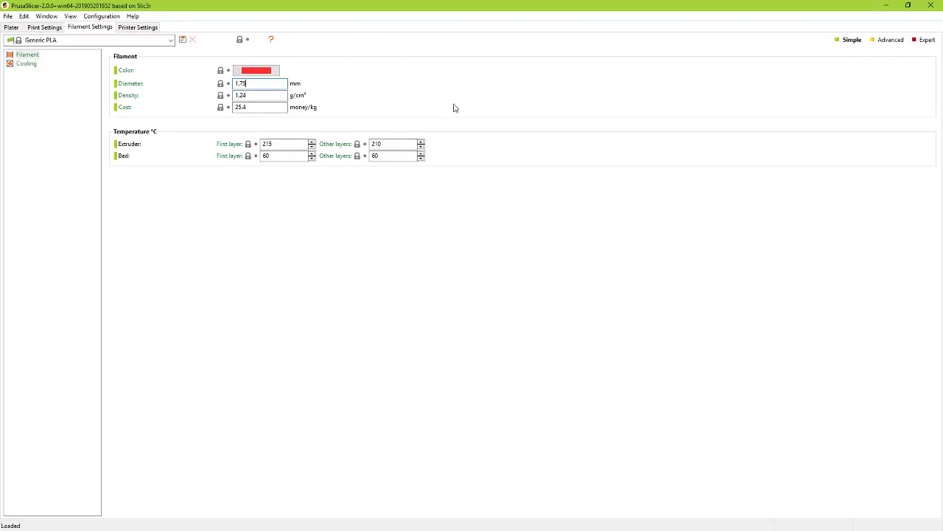
{"action": "left_click", "coordinate": [284, 144]}
{"action": "left_click", "coordinate": [390, 144]}
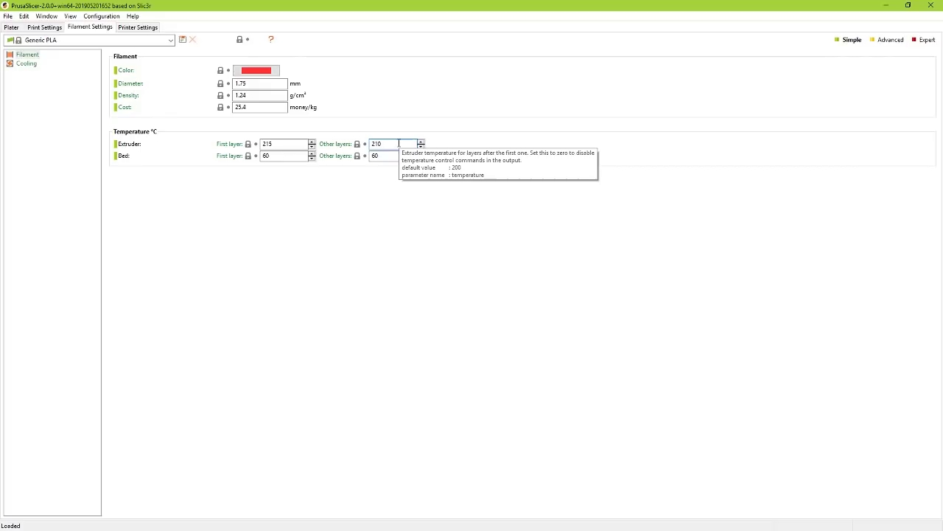
Try disabling auto cooling and the always-on fan in the filament's cooling settings, and re-enable both options
{"action": "left_click", "coordinate": [26, 63]}
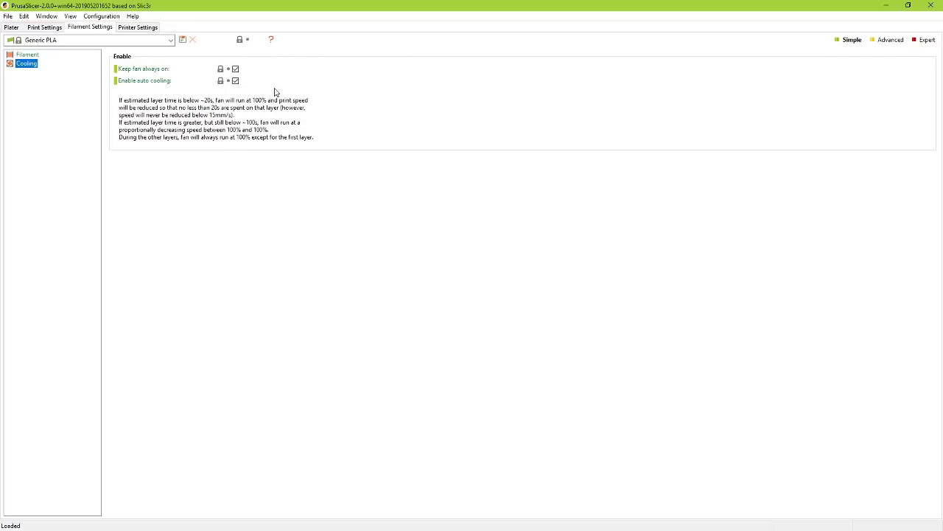
{"action": "left_click", "coordinate": [236, 81]}
{"action": "left_click", "coordinate": [235, 68]}
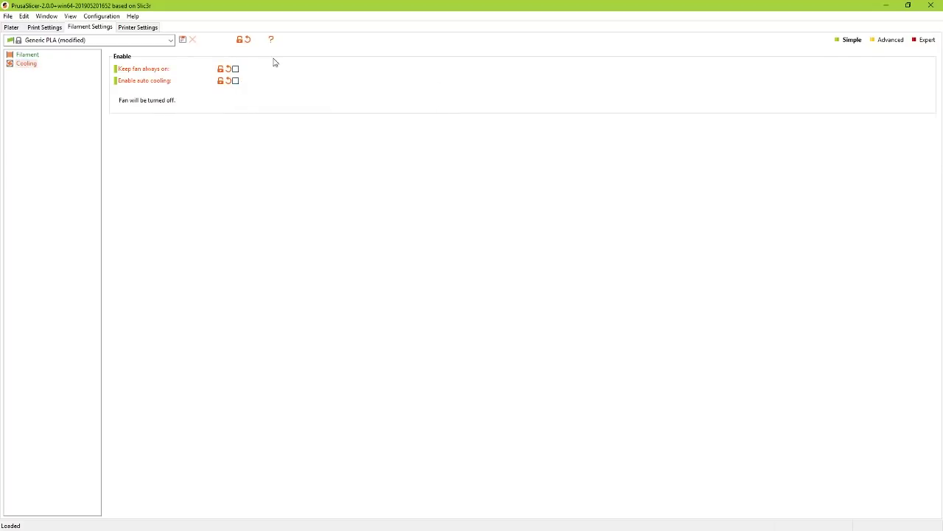
{"action": "left_click", "coordinate": [237, 68]}
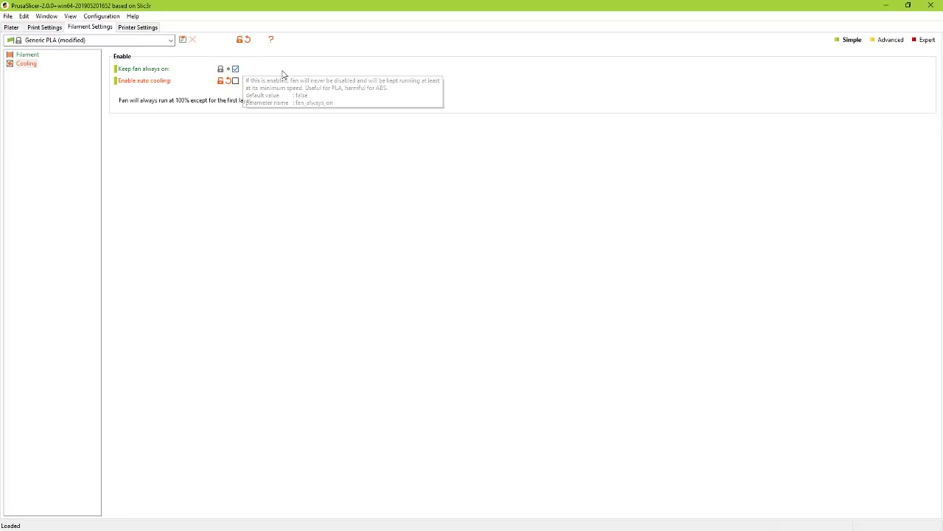
{"action": "left_click", "coordinate": [236, 81]}
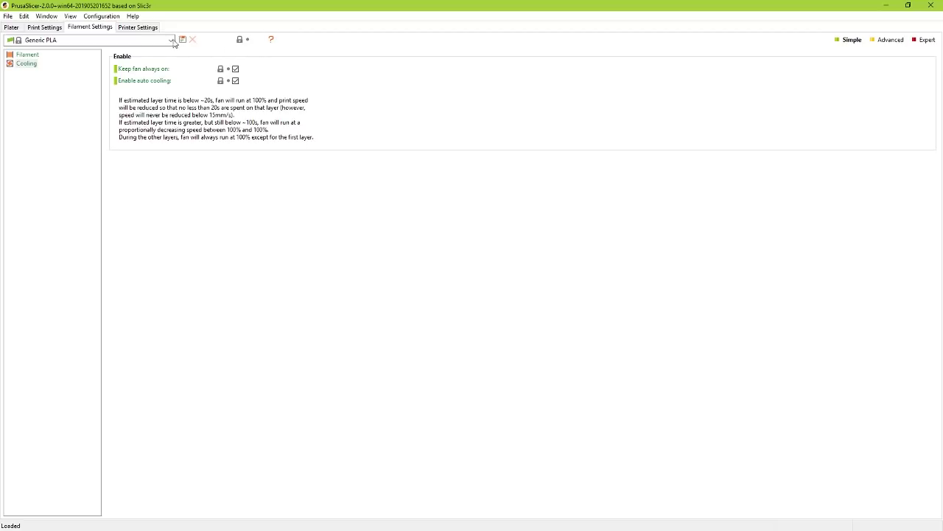
Examine the printer's nozzle diameter, retraction length, Lift Z, extruder color and profile dependencies
{"action": "left_click", "coordinate": [142, 30]}
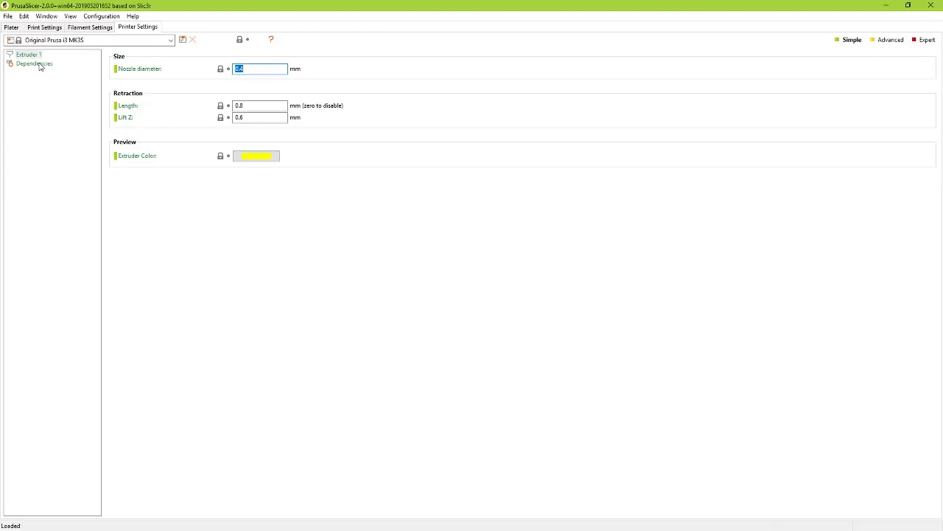
{"action": "left_click", "coordinate": [250, 69]}
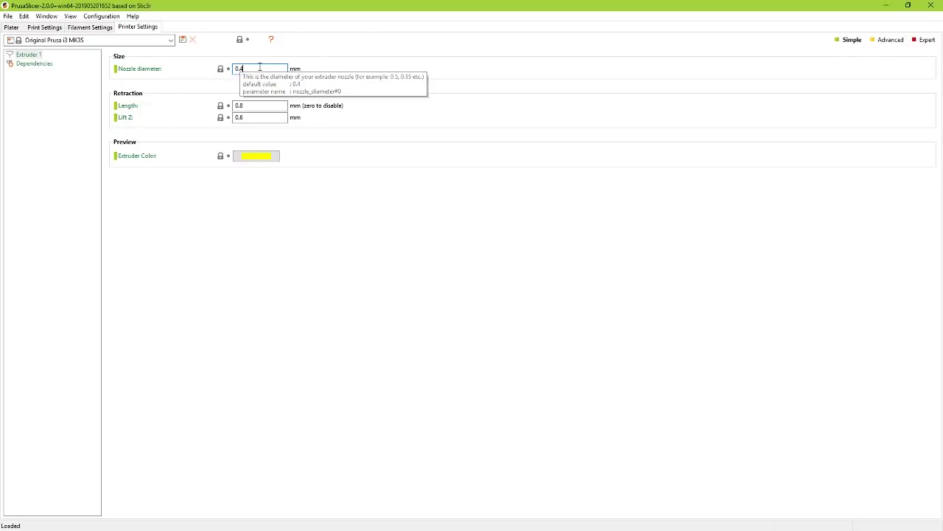
{"action": "left_click", "coordinate": [284, 105]}
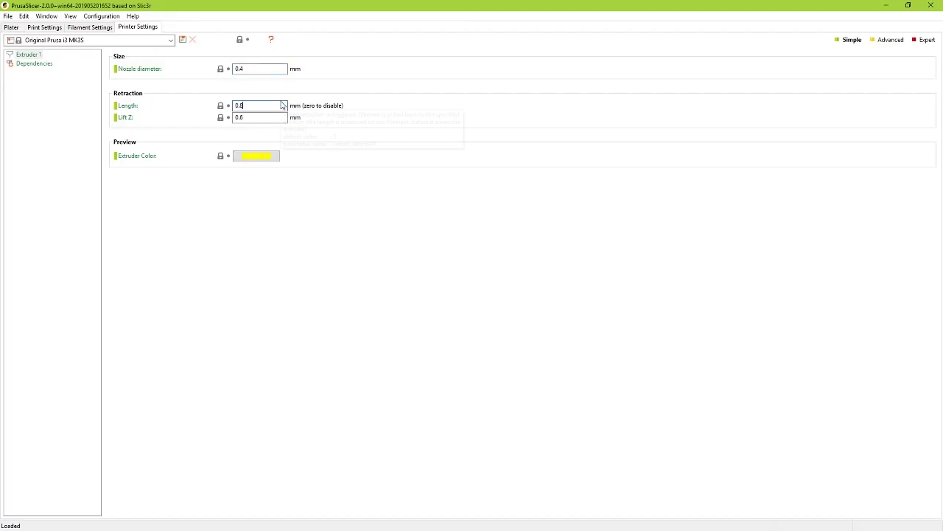
{"action": "left_click", "coordinate": [267, 118]}
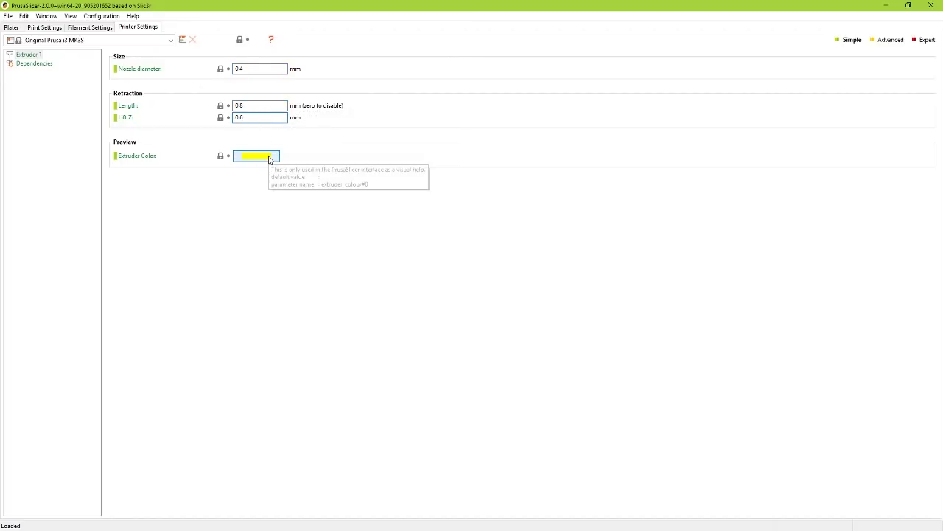
{"action": "left_click", "coordinate": [270, 158]}
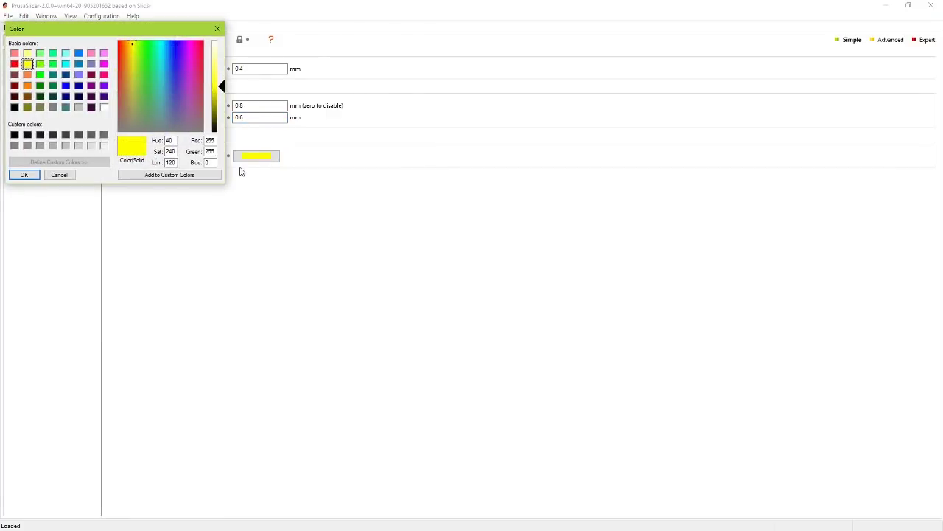
{"action": "left_click", "coordinate": [217, 30]}
{"action": "left_click", "coordinate": [41, 64]}
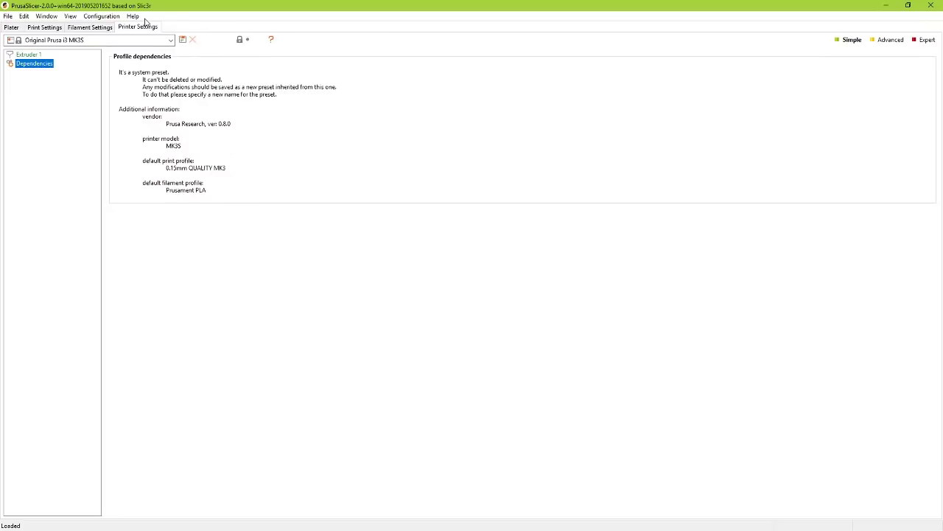
Load the model battery-holder-body-aa-aaa.stl onto the build plate
{"action": "left_click", "coordinate": [11, 28]}
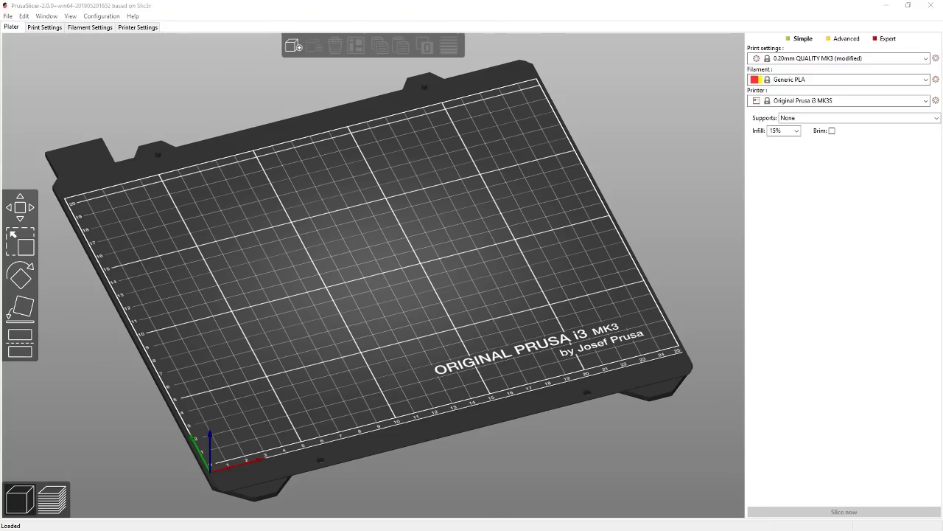
{"action": "left_click_drag", "start_coordinate": [2, 189], "coordinate": [333, 190]}
{"action": "left_click_drag", "start_coordinate": [242, 323], "coordinate": [383, 274]}
{"action": "left_click", "coordinate": [199, 315]}
{"action": "left_click", "coordinate": [386, 273]}
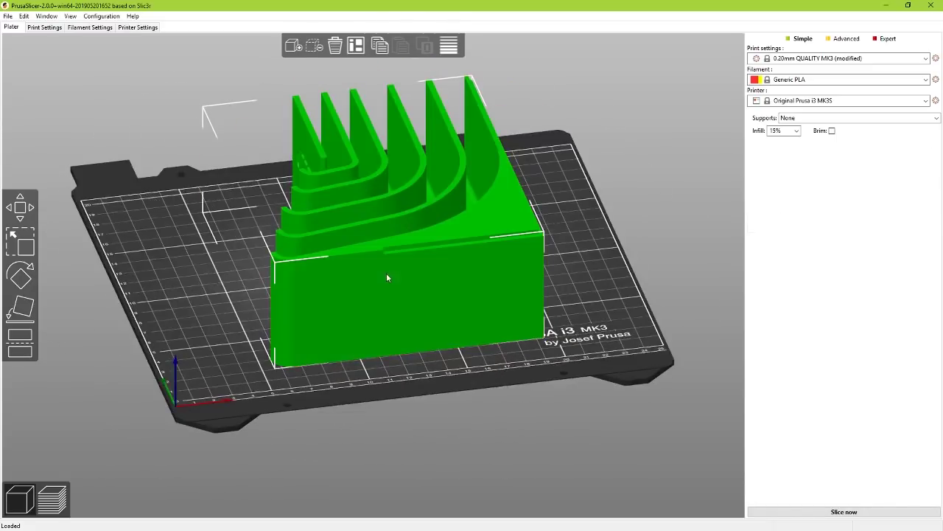
Examine the object commands for the battery holder, including Netfabb repair, mirroring, and support enforcers and blockers
{"action": "right_click", "coordinate": [354, 273]}
{"action": "left_click", "coordinate": [349, 278]}
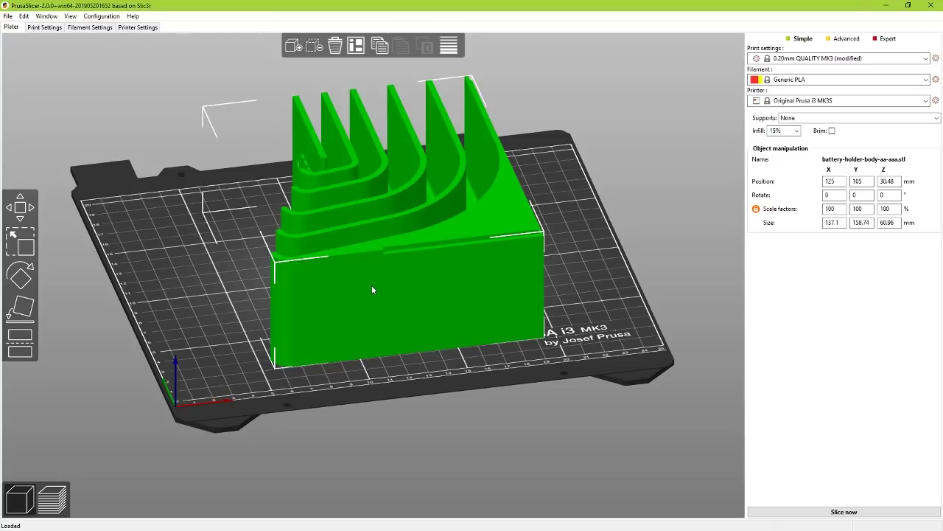
{"action": "right_click", "coordinate": [372, 288]}
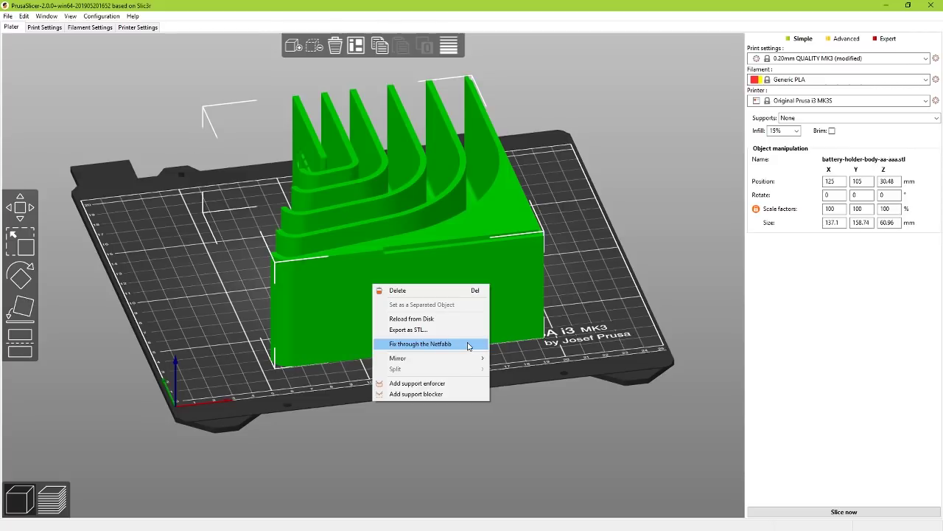
{"action": "mouse_move", "coordinate": [467, 357]}
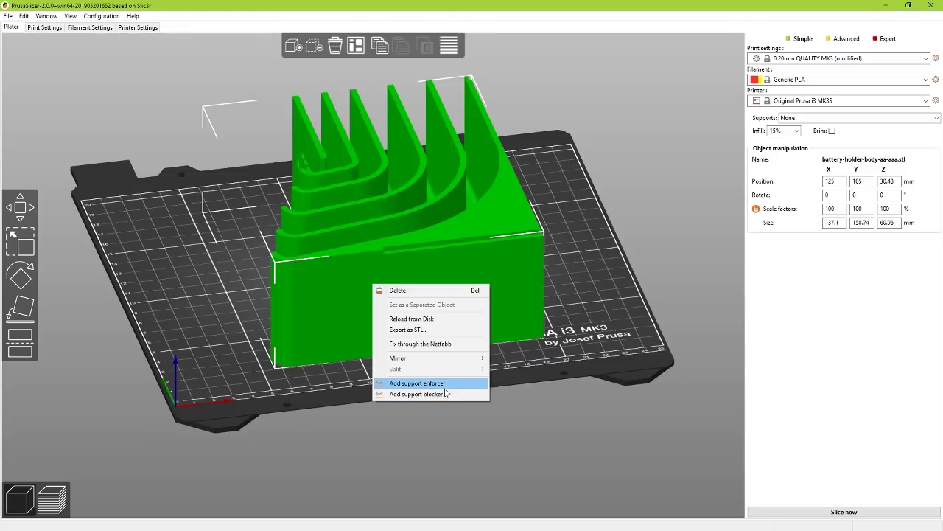
{"action": "left_click", "coordinate": [442, 318]}
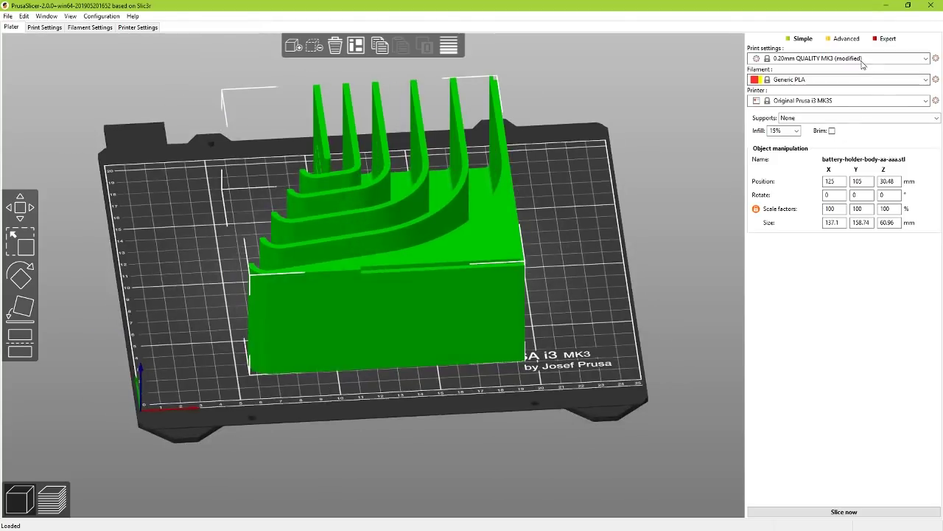
Switch the printer to Original Prusa i3 MK3S MMU2S and view its available print presets
{"action": "left_click", "coordinate": [844, 101]}
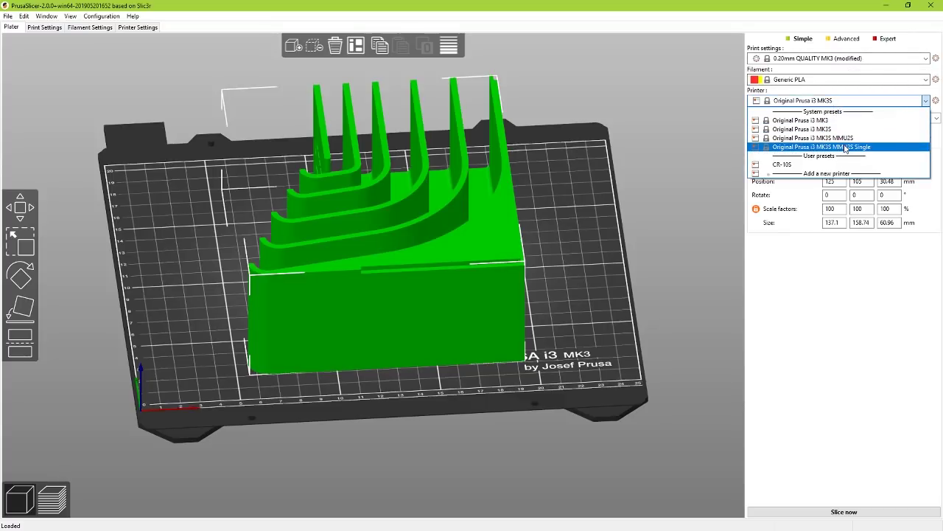
{"action": "left_click", "coordinate": [845, 138]}
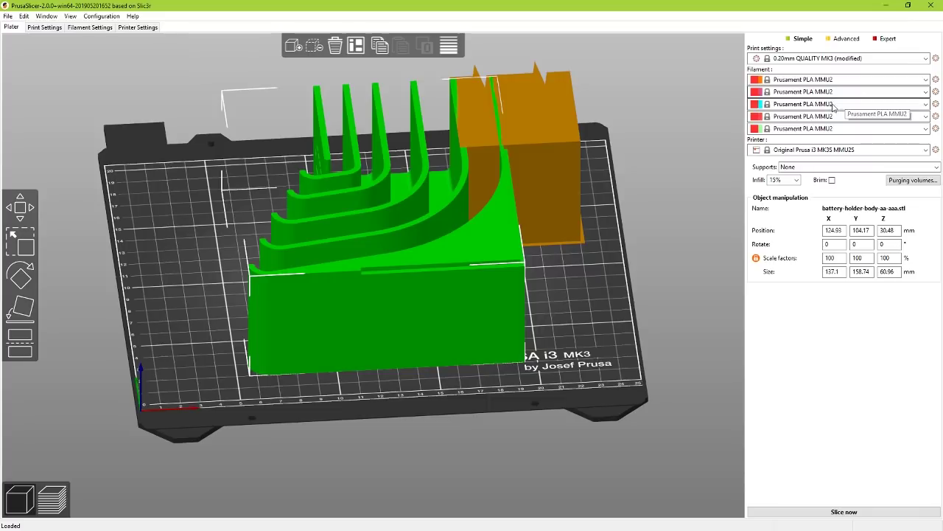
{"action": "left_click", "coordinate": [829, 58]}
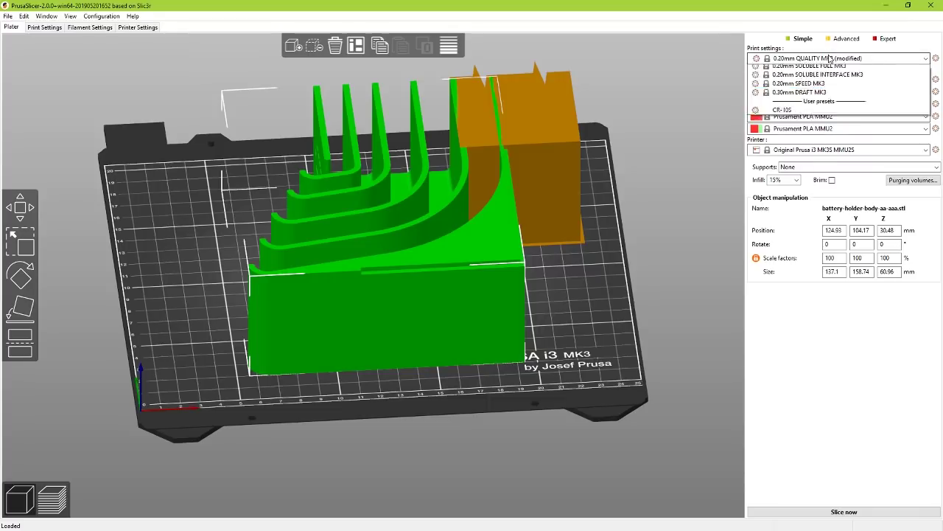
{"action": "left_click", "coordinate": [308, 283]}
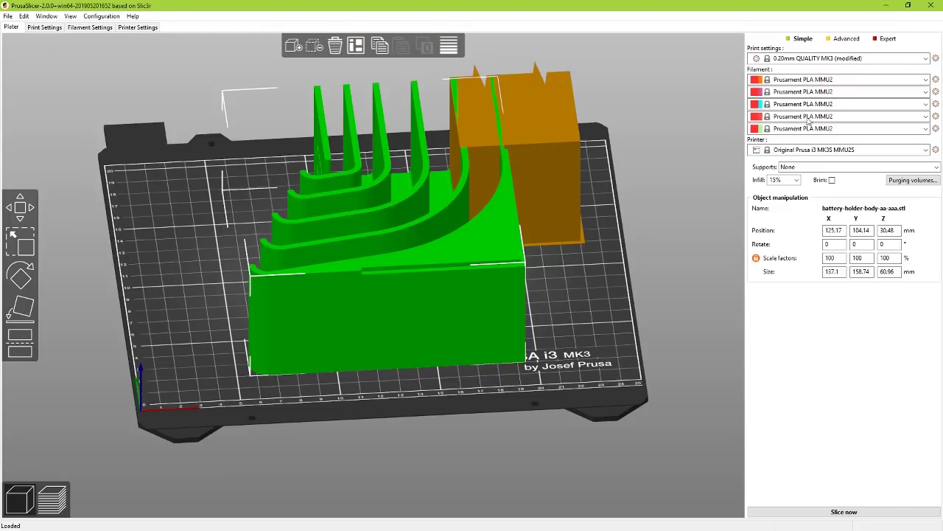
Switch the printer to Original Prusa i3 MK3S and slice the battery holder into the layer preview
{"action": "left_click", "coordinate": [848, 150]}
{"action": "left_click", "coordinate": [766, 171]}
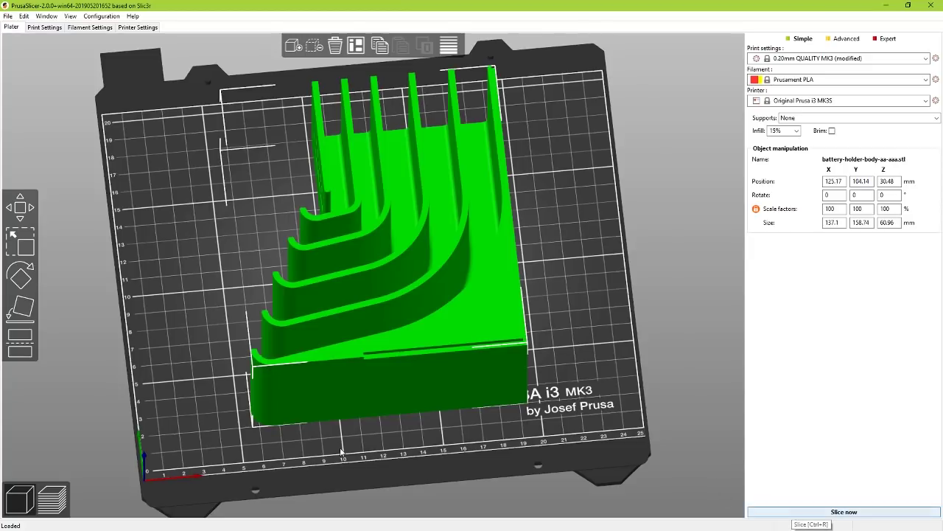
{"action": "left_click", "coordinate": [55, 498]}
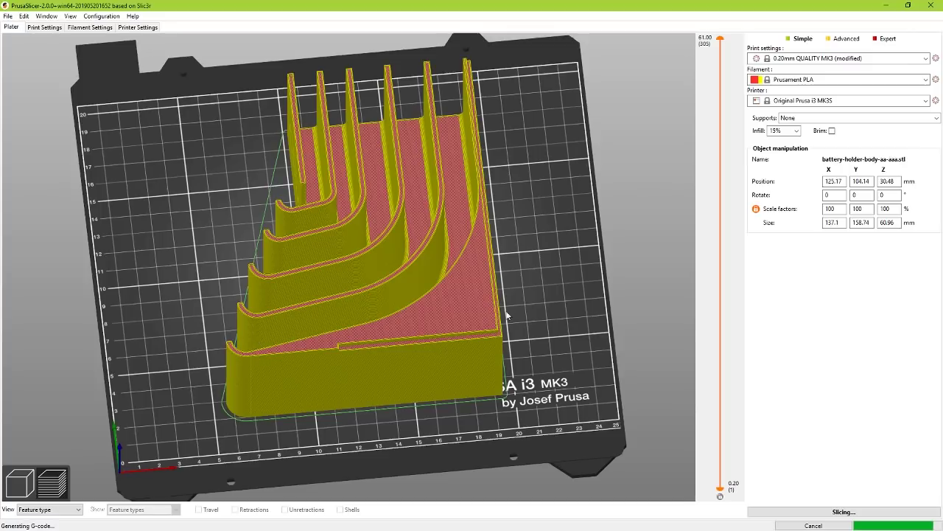
Examine the battery holder's internal infill by lowering the visible layers to 29.00 and 30.00 mm, and restore the full height
{"action": "left_click_drag", "start_coordinate": [720, 38], "coordinate": [720, 275]}
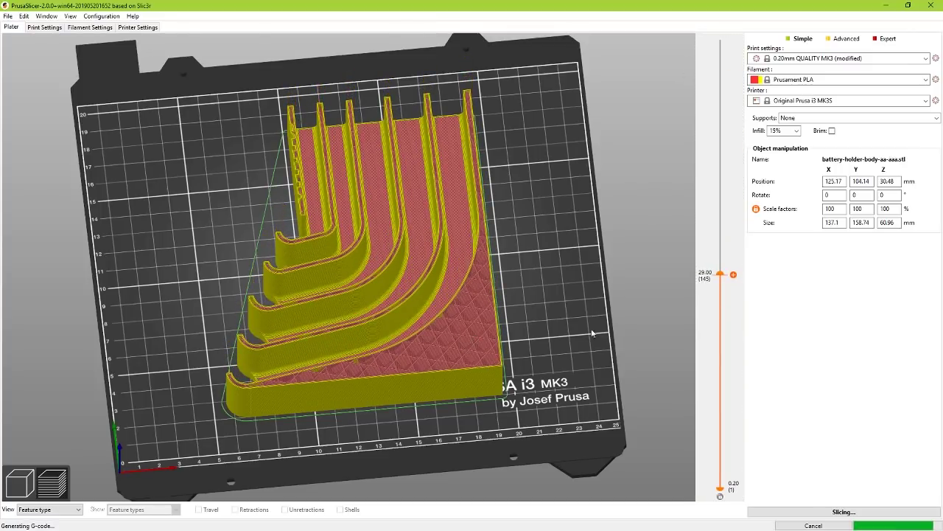
{"action": "scroll", "coordinate": [584, 329], "scroll_direction": "up", "scroll_amount": 6}
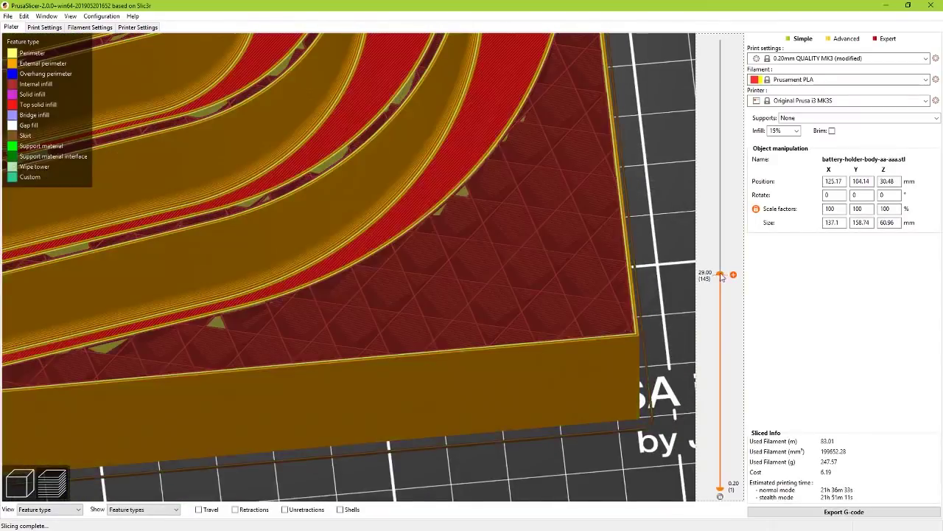
{"action": "mouse_move", "coordinate": [720, 274]}
{"action": "left_mouse_down"}
{"action": "mouse_move", "coordinate": [720, 367]}
{"action": "mouse_move", "coordinate": [708, 267]}
{"action": "left_mouse_up"}
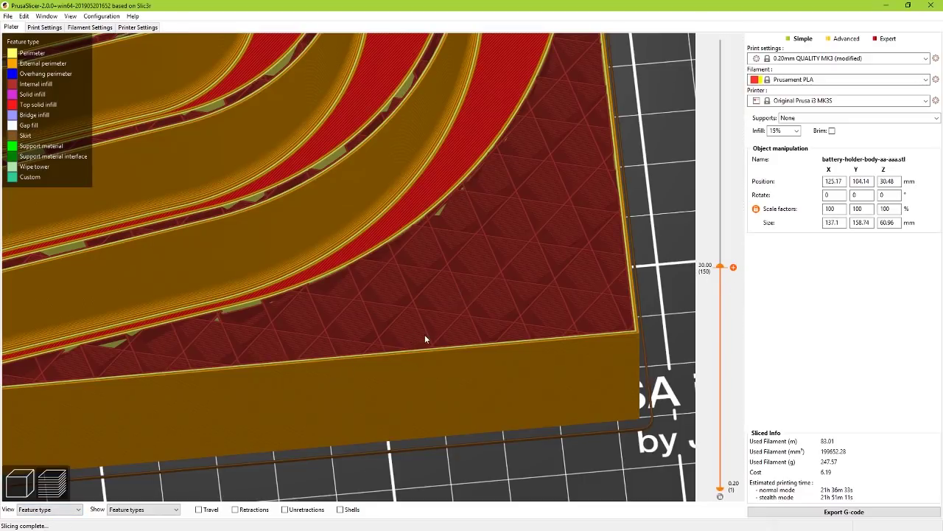
{"action": "scroll", "coordinate": [528, 312], "scroll_direction": "down", "scroll_amount": 8}
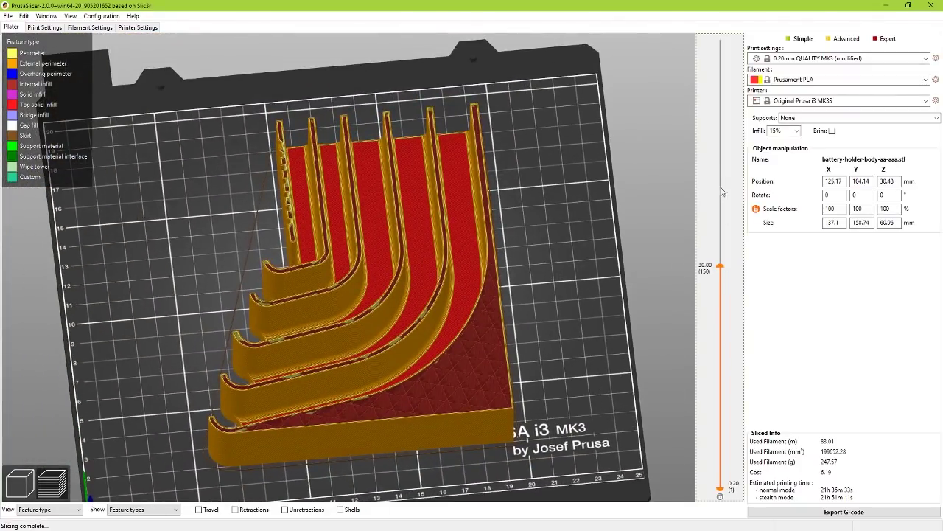
{"action": "left_click_drag", "start_coordinate": [721, 269], "coordinate": [721, 38]}
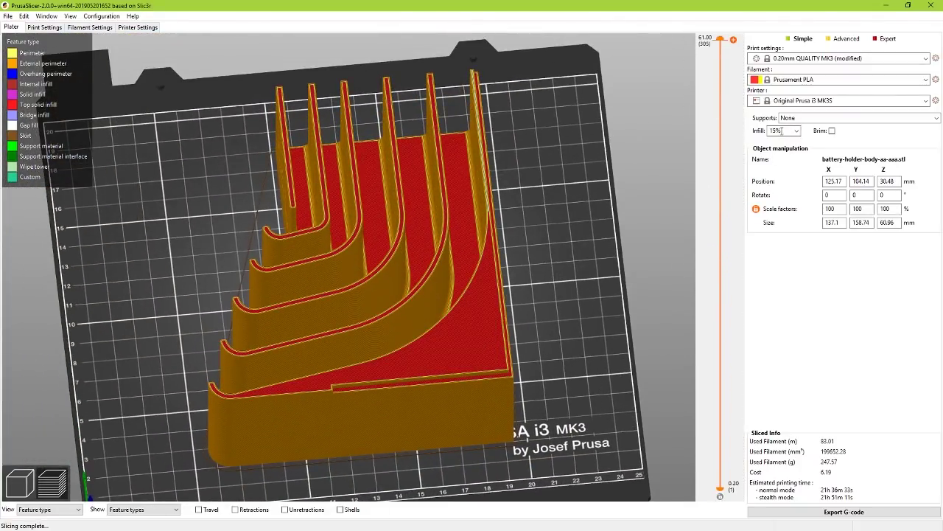
Set the infill to 20% and generate a fresh layer preview of the battery holder
{"action": "left_click", "coordinate": [796, 130]}
{"action": "left_click", "coordinate": [777, 176]}
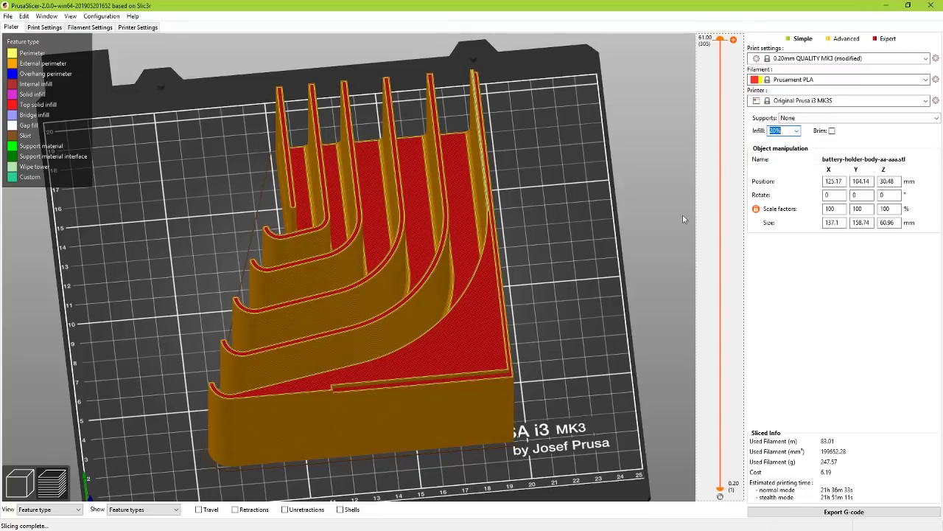
{"action": "mouse_move", "coordinate": [546, 329]}
{"action": "left_mouse_down"}
{"action": "mouse_move", "coordinate": [536, 319]}
{"action": "mouse_move", "coordinate": [549, 317]}
{"action": "left_mouse_up"}
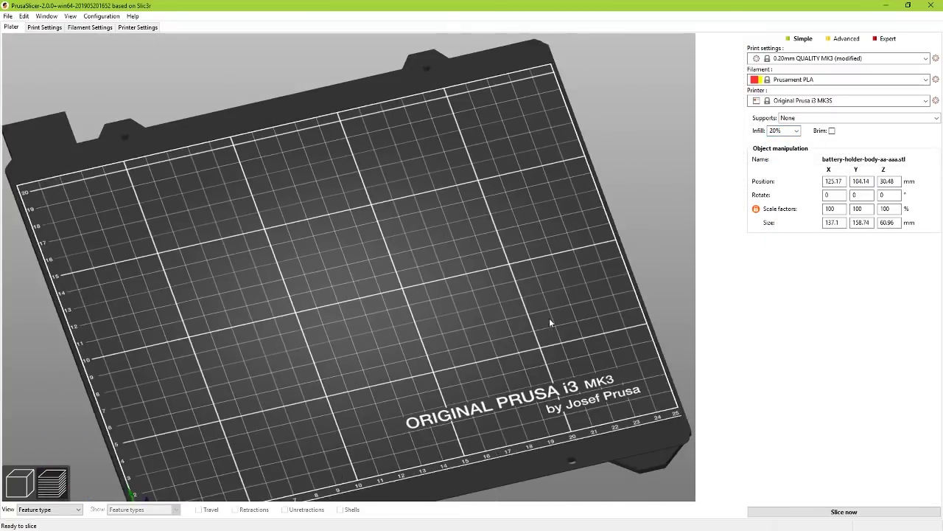
{"action": "left_click", "coordinate": [53, 483]}
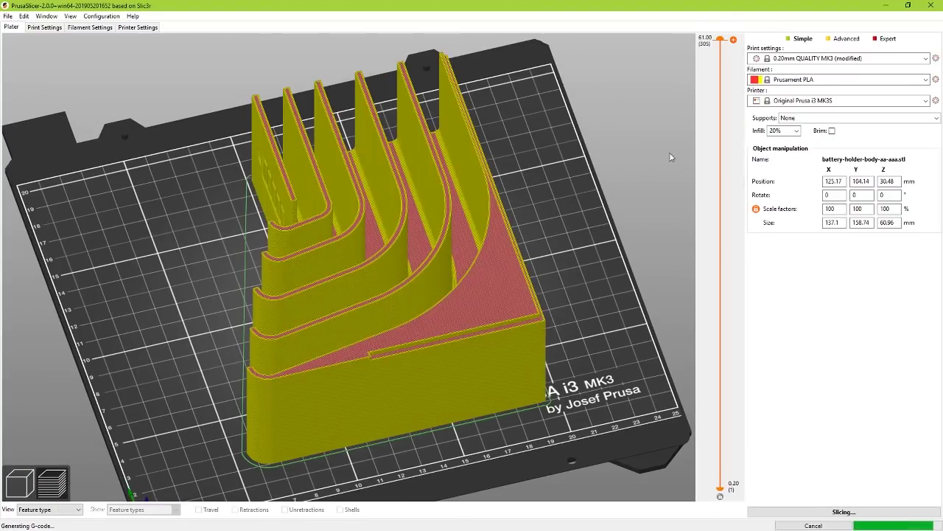
Set the infill back to 15% and re-slice the battery holder
{"action": "left_click", "coordinate": [797, 130]}
{"action": "left_click", "coordinate": [777, 164]}
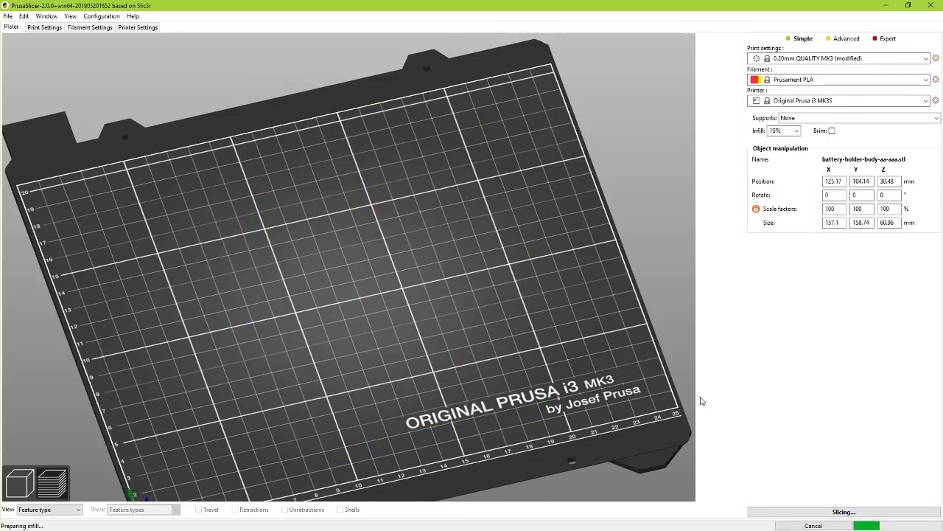
{"action": "left_click_drag", "start_coordinate": [640, 347], "coordinate": [585, 332]}
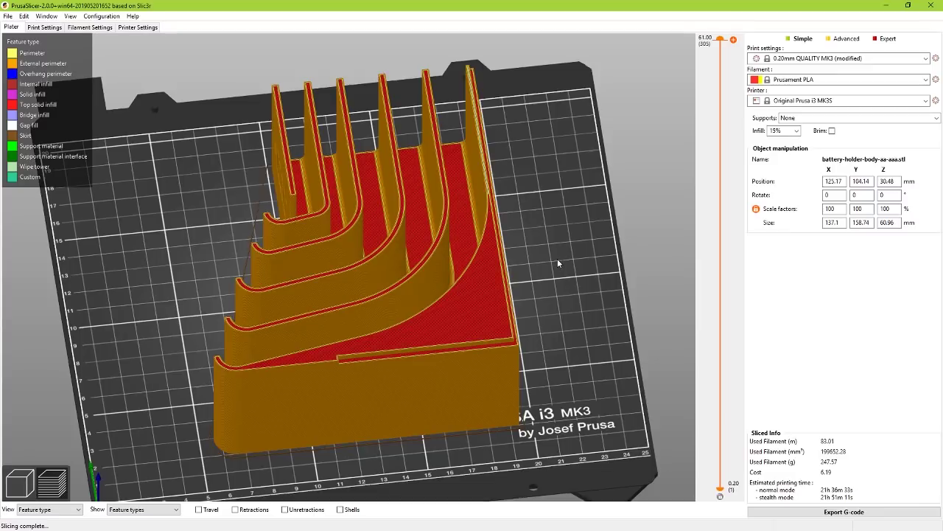
Examine the sliced battery holder's color-coded feature types, including the skirt line around its base
{"action": "left_click_drag", "start_coordinate": [561, 261], "coordinate": [538, 271]}
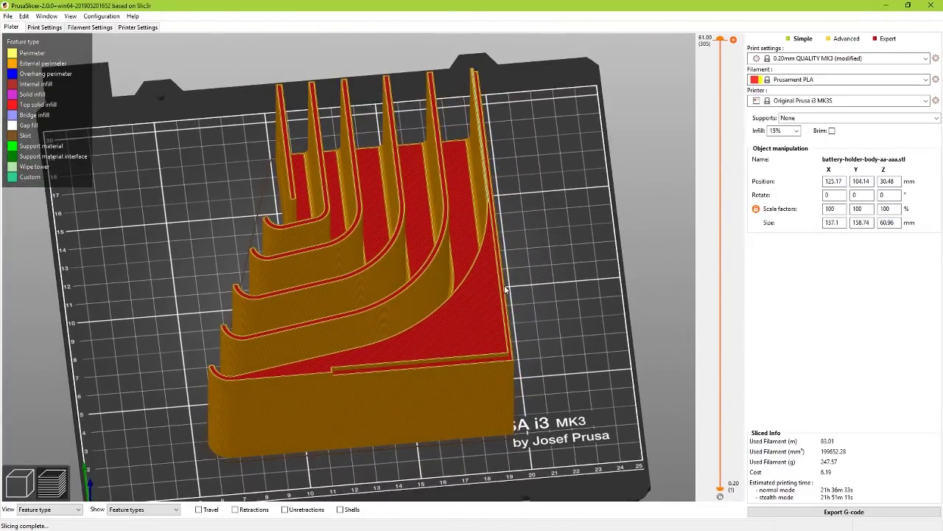
{"action": "right_click_drag", "start_coordinate": [558, 266], "coordinate": [600, 255]}
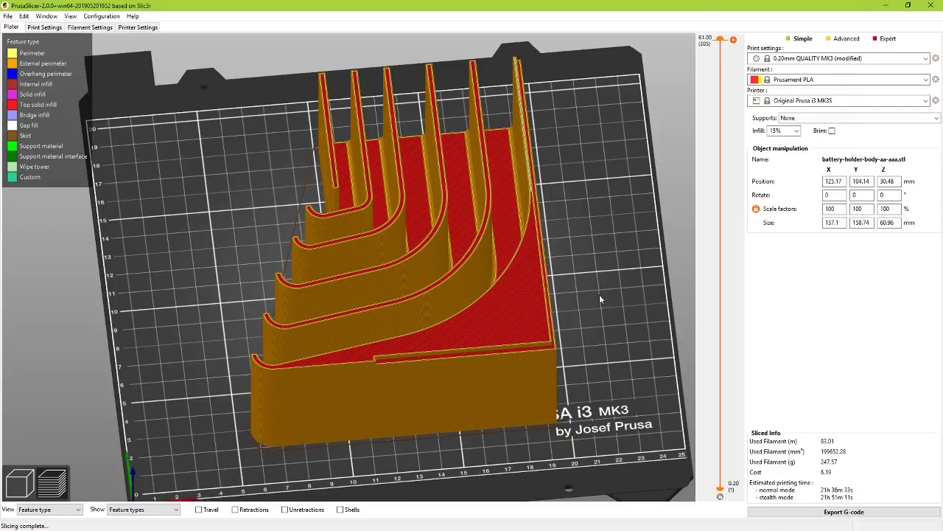
{"action": "left_click_drag", "start_coordinate": [601, 299], "coordinate": [611, 306]}
{"action": "scroll", "coordinate": [331, 349], "scroll_direction": "up", "scroll_amount": 6}
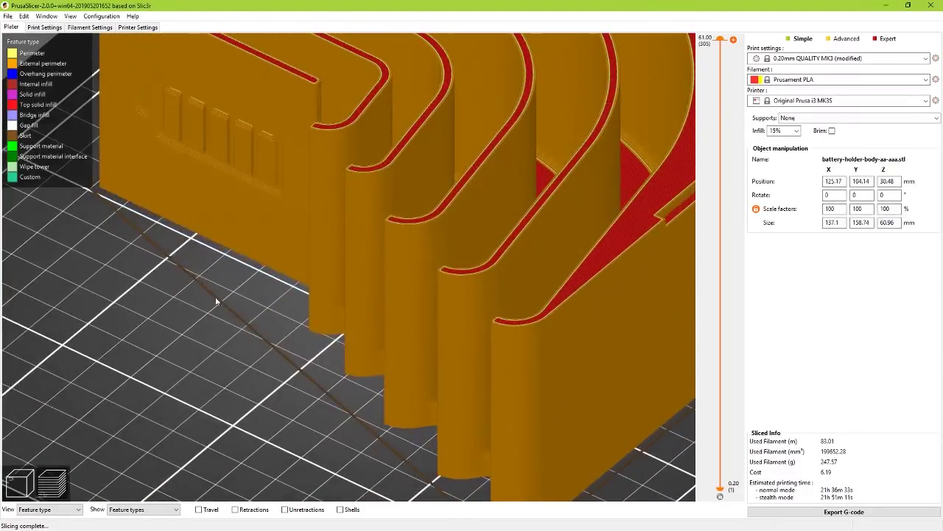
{"action": "scroll", "coordinate": [280, 363], "scroll_direction": "up", "scroll_amount": 10}
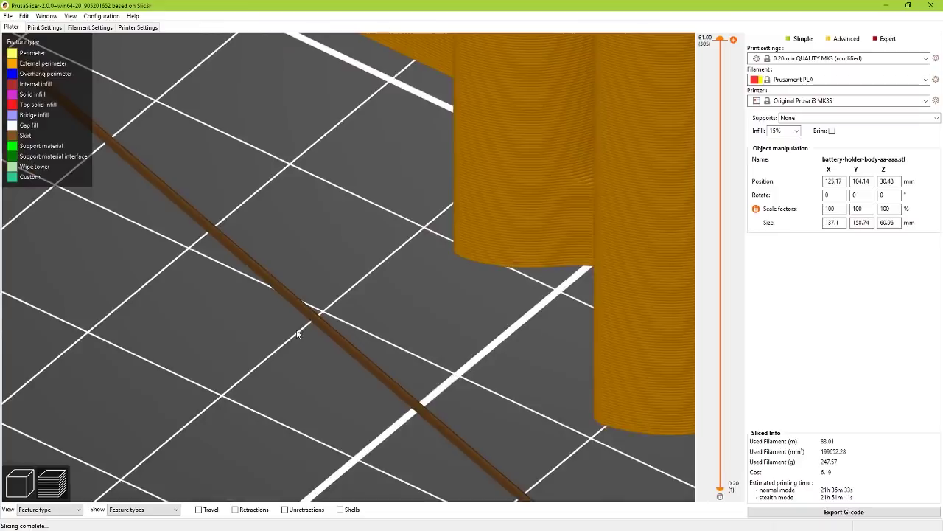
{"action": "scroll", "coordinate": [319, 351], "scroll_direction": "down", "scroll_amount": 15}
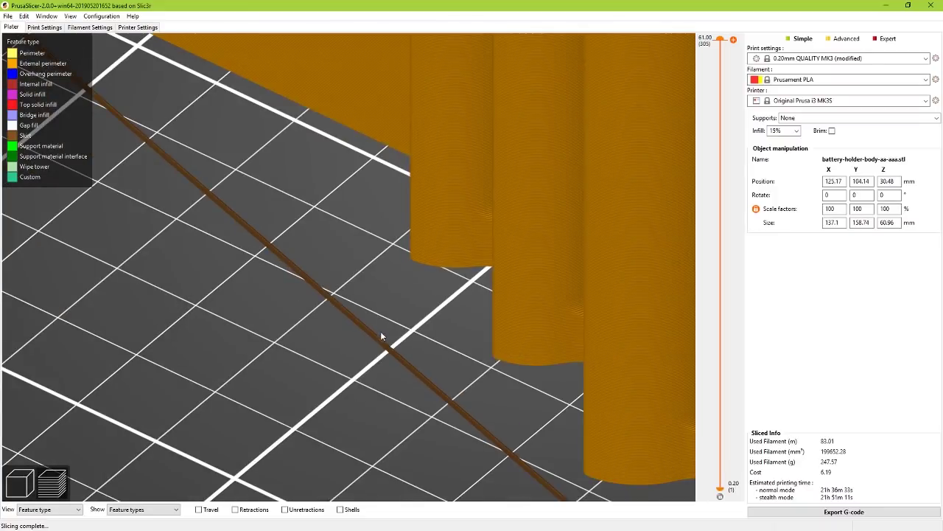
{"action": "key", "text": "1"}
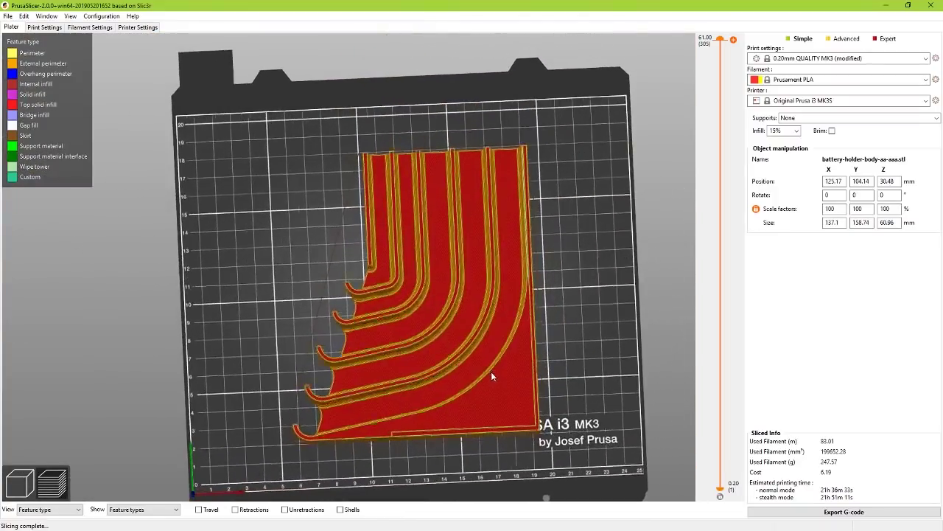
{"action": "left_click_drag", "start_coordinate": [491, 372], "coordinate": [492, 346]}
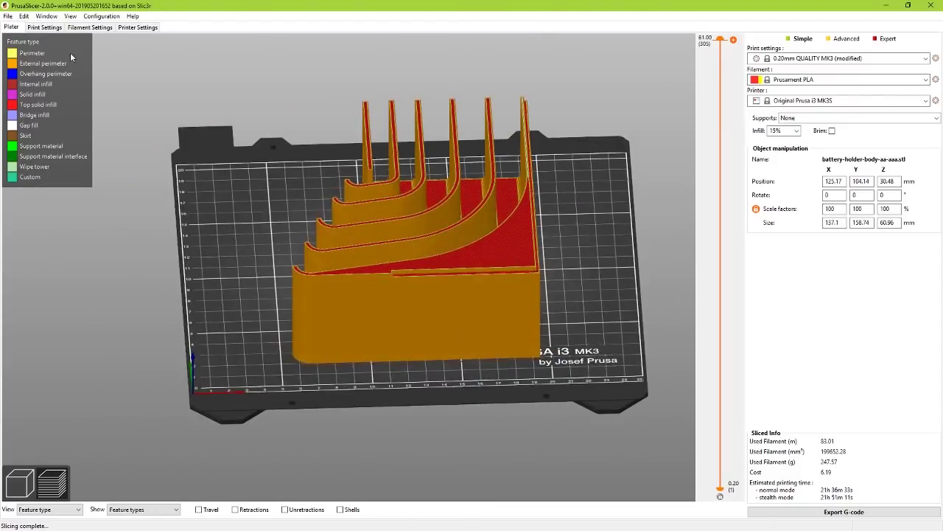
{"action": "right_click_drag", "start_coordinate": [171, 259], "coordinate": [162, 277]}
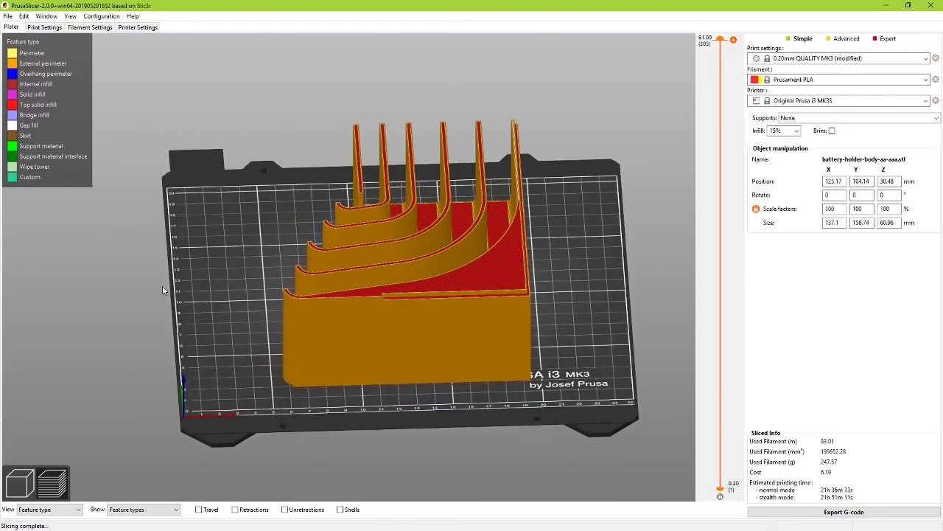
Show the travel moves in the preview and examine them around the battery holder
{"action": "left_click", "coordinate": [210, 508]}
{"action": "left_click_drag", "start_coordinate": [215, 412], "coordinate": [244, 334]}
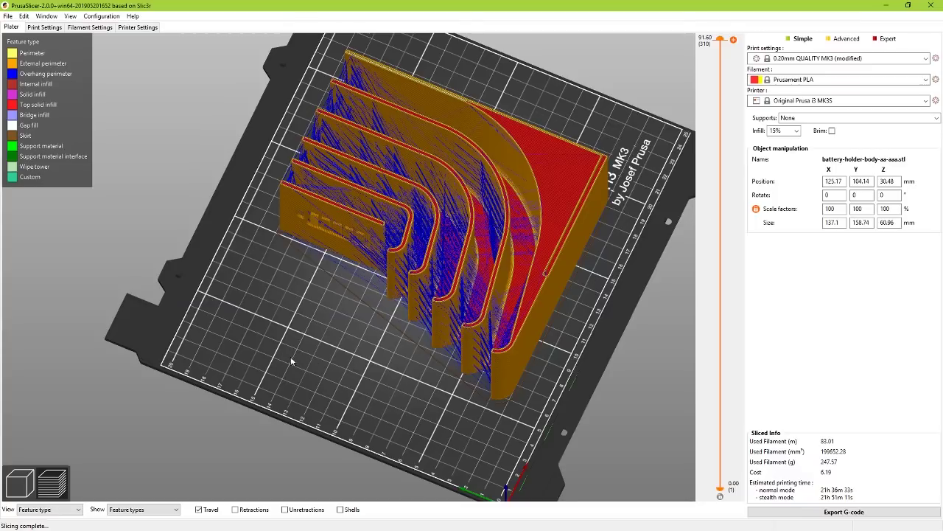
{"action": "left_click_drag", "start_coordinate": [344, 347], "coordinate": [346, 373]}
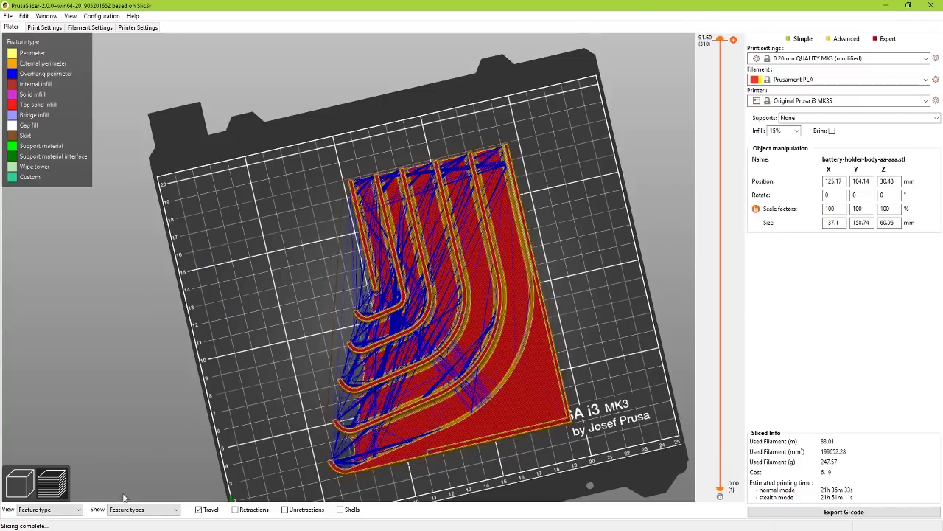
Replace the travel moves in the preview with retractions and unretractions, and examine them along the battery holder's wall ends
{"action": "left_click", "coordinate": [206, 512]}
{"action": "left_click_drag", "start_coordinate": [263, 417], "coordinate": [141, 265]}
{"action": "scroll", "coordinate": [187, 263], "scroll_direction": "down", "scroll_amount": 4}
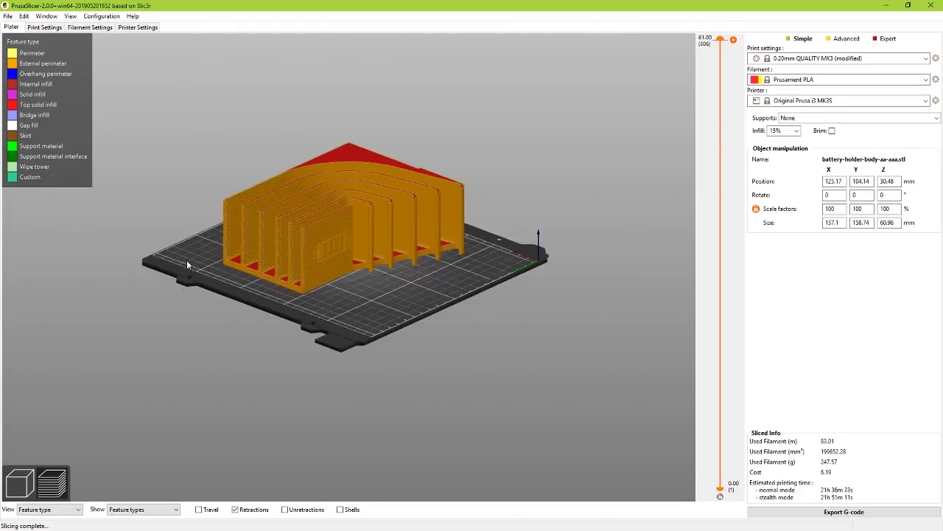
{"action": "scroll", "coordinate": [187, 264], "scroll_direction": "up", "scroll_amount": 8}
{"action": "right_click_drag", "start_coordinate": [187, 263], "coordinate": [474, 368]}
{"action": "scroll", "coordinate": [414, 372], "scroll_direction": "up", "scroll_amount": 5}
{"action": "right_click_drag", "start_coordinate": [414, 368], "coordinate": [365, 325]}
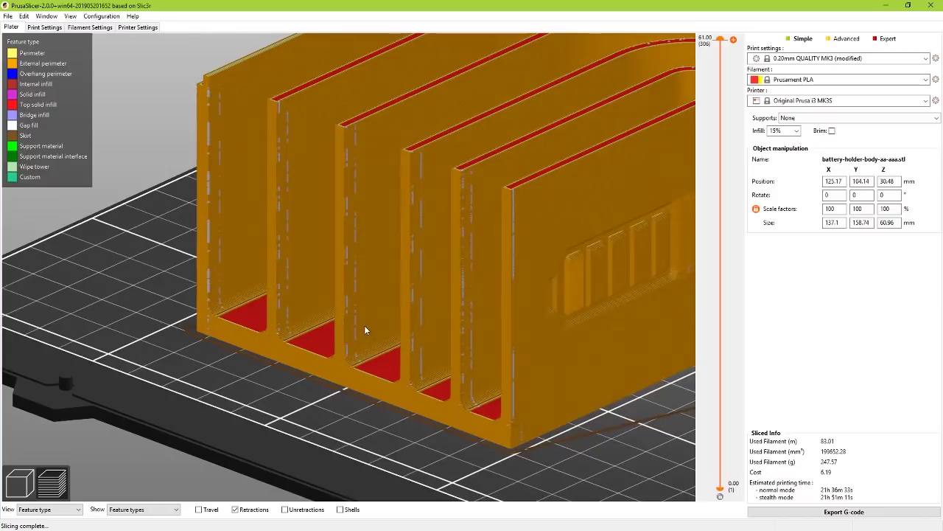
{"action": "right_click_drag", "start_coordinate": [551, 433], "coordinate": [516, 406]}
{"action": "scroll", "coordinate": [502, 419], "scroll_direction": "down", "scroll_amount": 3}
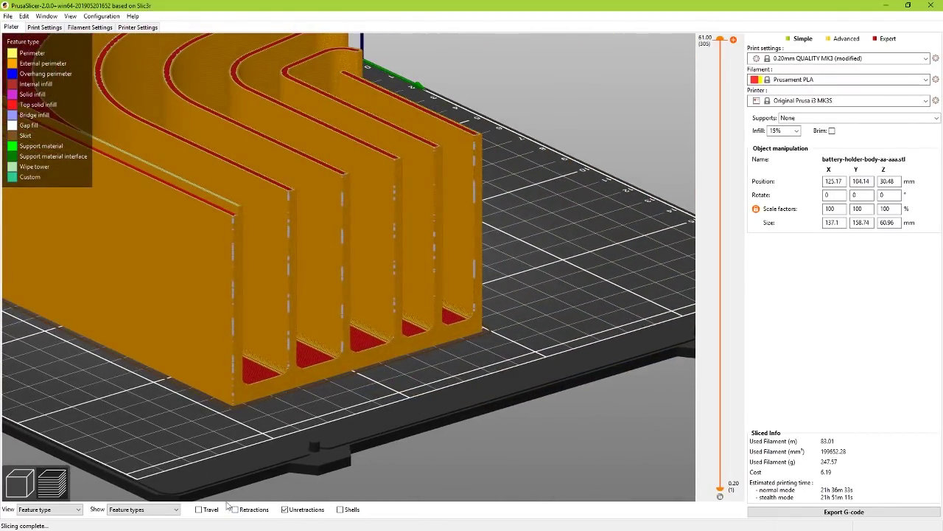
Hide the retractions and unretractions, and show the shells in the battery holder's preview
{"action": "left_click", "coordinate": [235, 508]}
{"action": "left_click", "coordinate": [252, 509]}
{"action": "left_click", "coordinate": [302, 512]}
{"action": "left_click", "coordinate": [340, 510]}
{"action": "left_click_drag", "start_coordinate": [414, 377], "coordinate": [387, 388]}
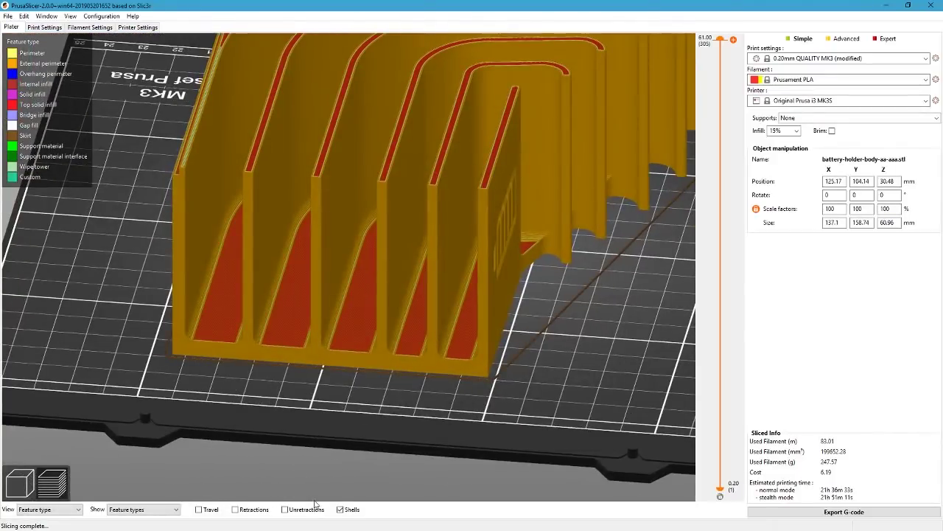
{"action": "left_click", "coordinate": [342, 510]}
{"action": "left_click", "coordinate": [342, 510]}
{"action": "mouse_move", "coordinate": [492, 423]}
{"action": "left_mouse_down"}
{"action": "mouse_move", "coordinate": [496, 382]}
{"action": "mouse_move", "coordinate": [493, 409]}
{"action": "left_mouse_up"}
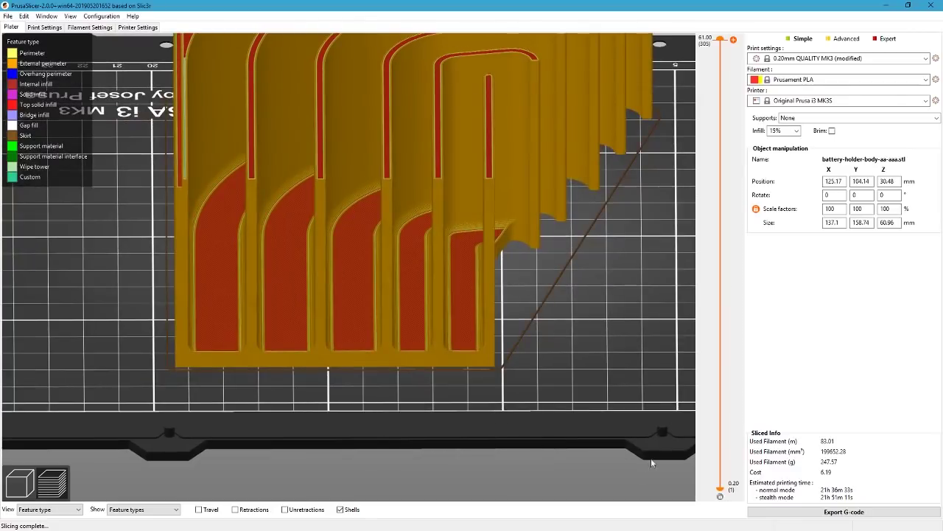
Examine the shells with the visible layers cut at 17.00 and 35.00 mm, and restore the full 61.00 mm height
{"action": "left_click_drag", "start_coordinate": [720, 39], "coordinate": [716, 362]}
{"action": "left_click_drag", "start_coordinate": [246, 366], "coordinate": [392, 288]}
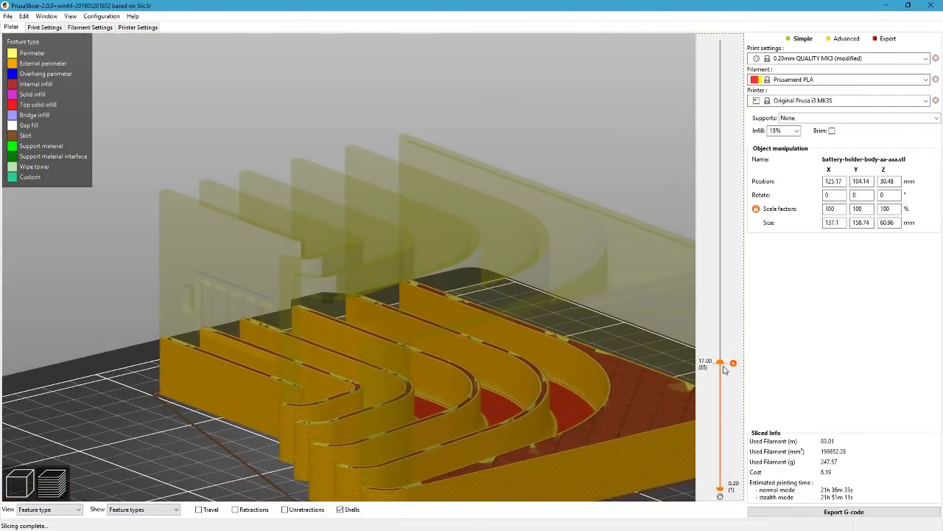
{"action": "left_click_drag", "start_coordinate": [722, 363], "coordinate": [713, 230]}
{"action": "left_click_drag", "start_coordinate": [478, 330], "coordinate": [443, 315]}
{"action": "right_click_drag", "start_coordinate": [443, 314], "coordinate": [404, 280]}
{"action": "left_click_drag", "start_coordinate": [404, 280], "coordinate": [420, 223]}
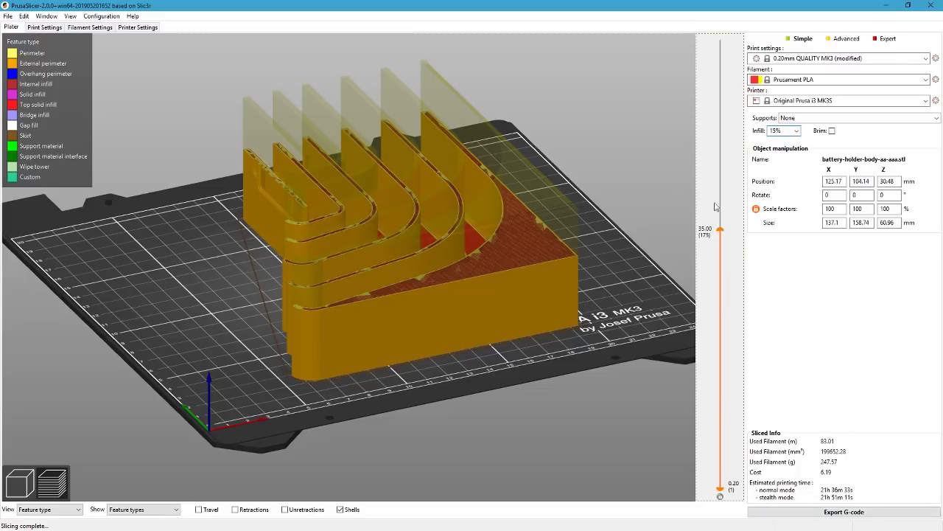
{"action": "left_click_drag", "start_coordinate": [715, 204], "coordinate": [709, 39]}
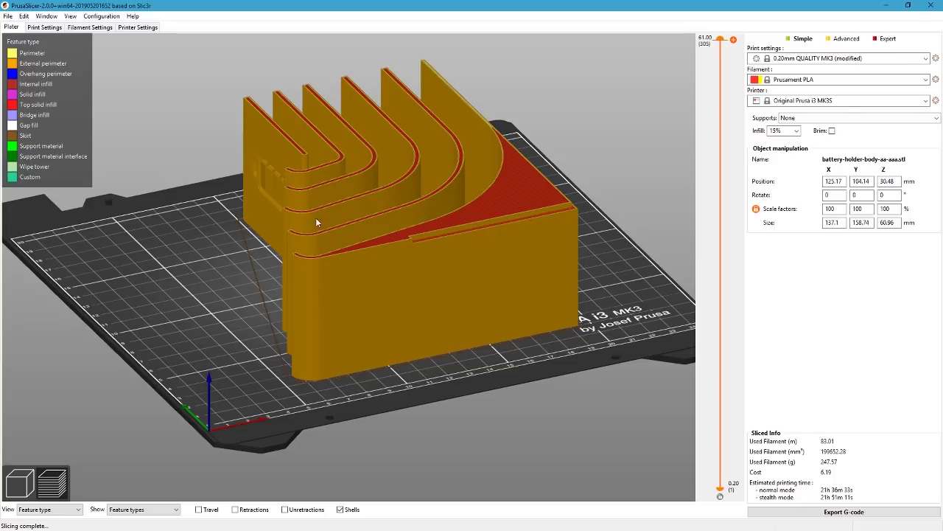
Set the Prusament PLA filament's cost to 20.00 money/kg and return to the battery holder's preview
{"action": "left_click", "coordinate": [137, 28]}
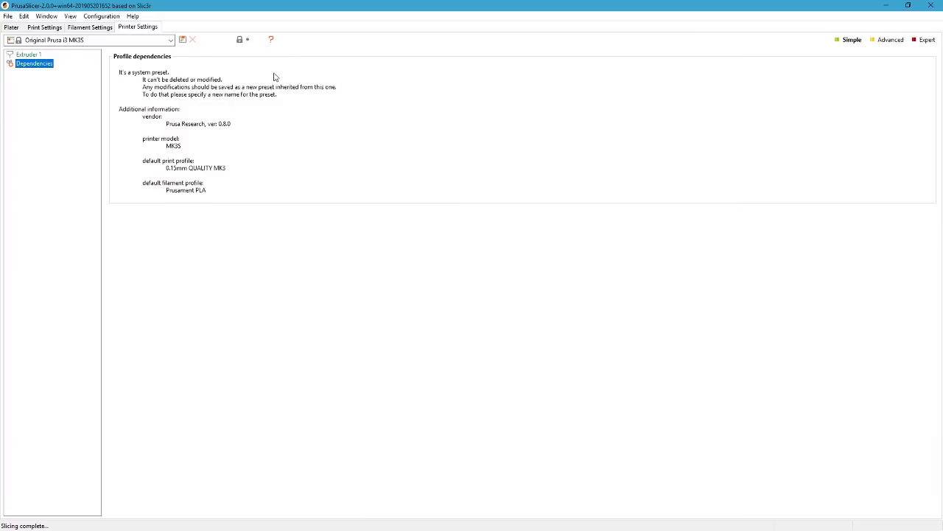
{"action": "left_click", "coordinate": [53, 56]}
{"action": "left_click", "coordinate": [92, 27]}
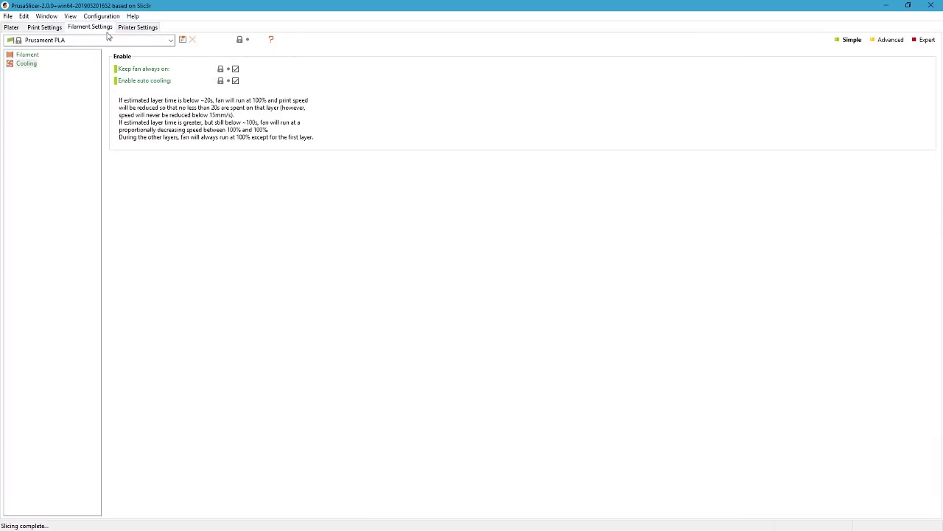
{"action": "left_click", "coordinate": [29, 55]}
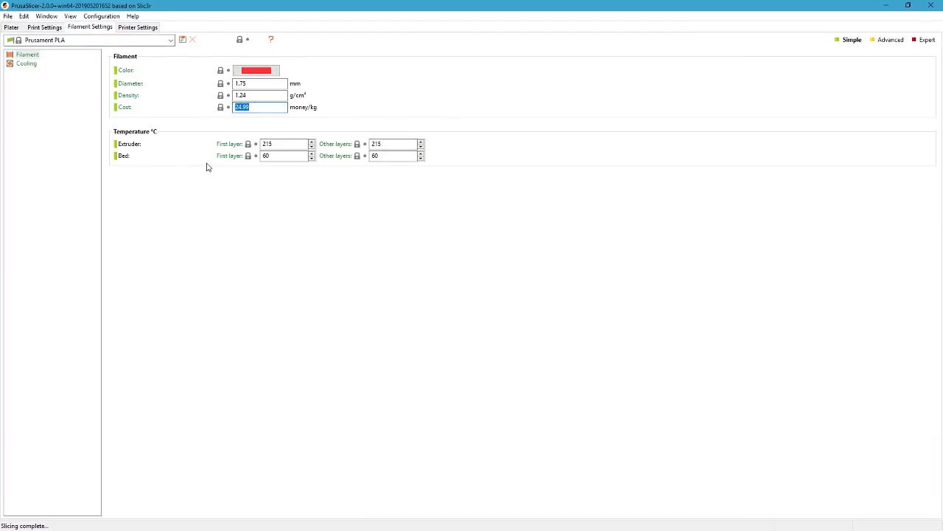
{"action": "type", "text": "20.00"}
{"action": "left_click", "coordinate": [11, 28]}
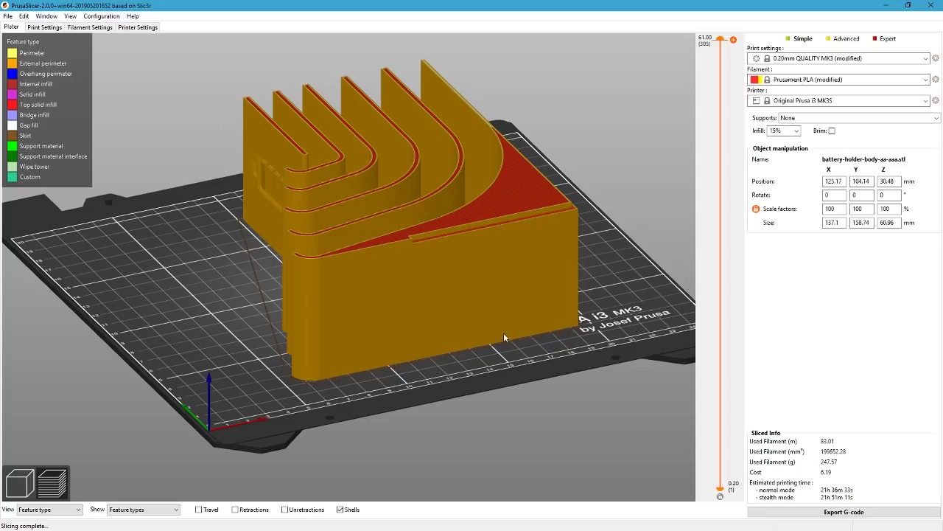
{"action": "left_click_drag", "start_coordinate": [573, 350], "coordinate": [575, 395]}
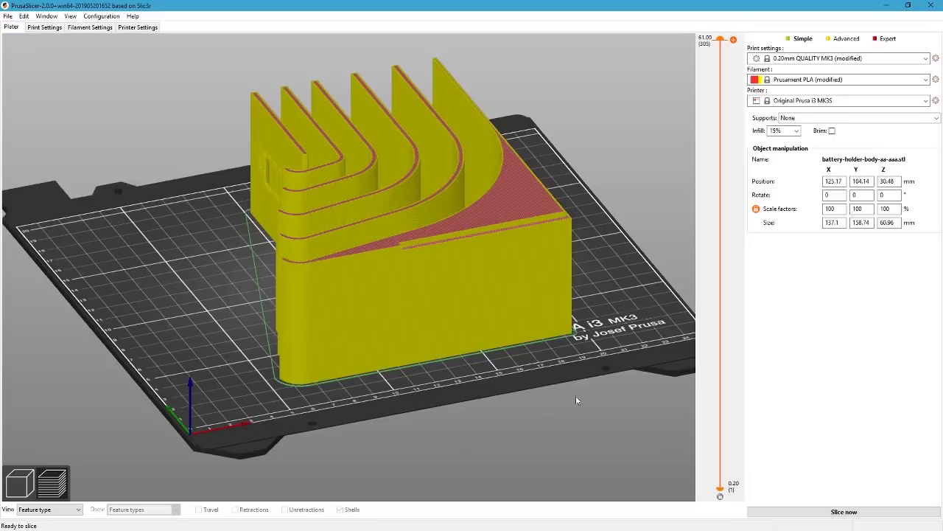
Slice the battery holder with the updated filament cost and examine the resulting cost, print time and toolpaths
{"action": "left_click", "coordinate": [826, 512]}
{"action": "left_click_drag", "start_coordinate": [667, 432], "coordinate": [598, 369]}
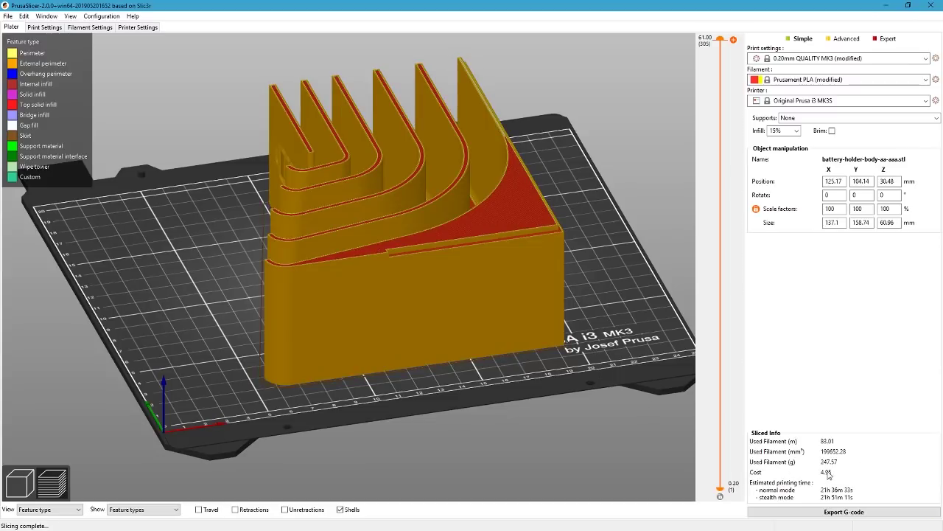
{"action": "scroll", "coordinate": [635, 366], "scroll_direction": "up", "scroll_amount": 4}
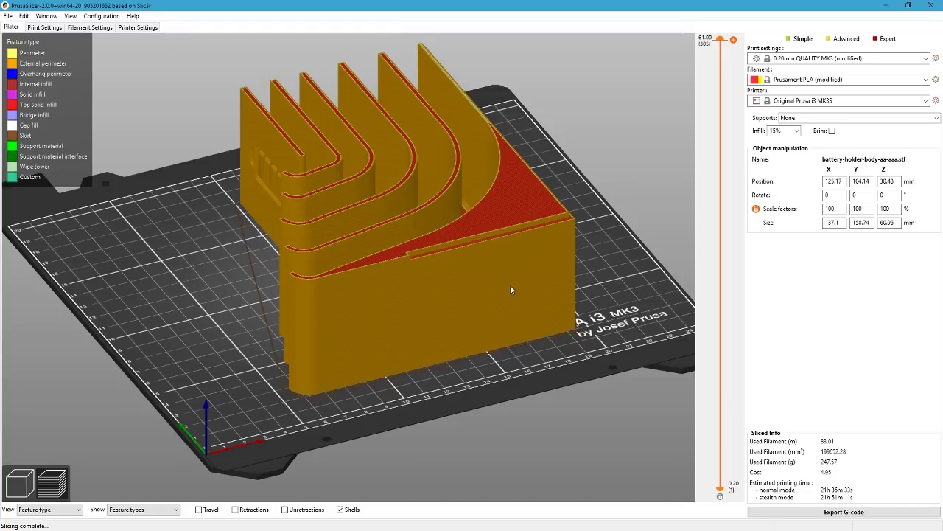
{"action": "left_click_drag", "start_coordinate": [519, 278], "coordinate": [616, 252]}
Look through the available support options for the battery holder
{"action": "left_click", "coordinate": [887, 117]}
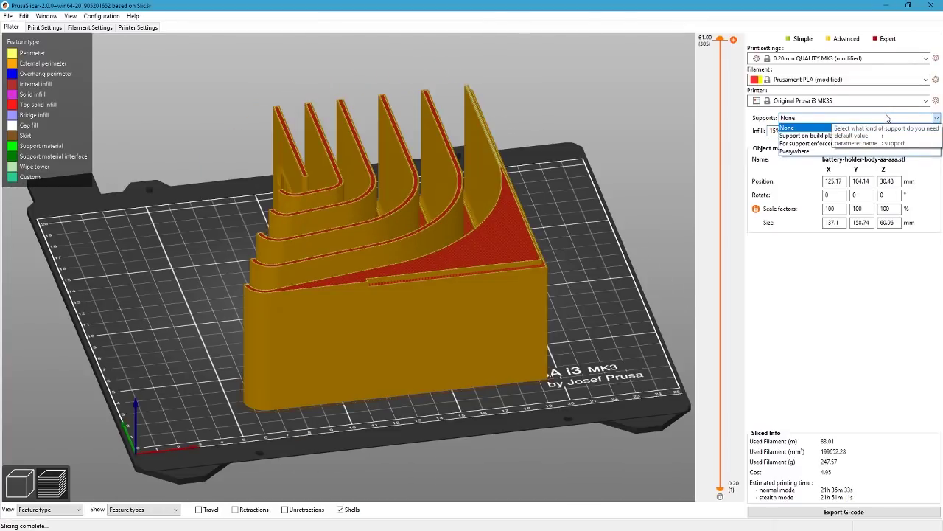
{"action": "left_click", "coordinate": [877, 257]}
{"action": "left_click_drag", "start_coordinate": [566, 238], "coordinate": [462, 291]}
Return to the 3D editor view and look through the commands available for the battery holder
{"action": "key", "text": "Tab"}
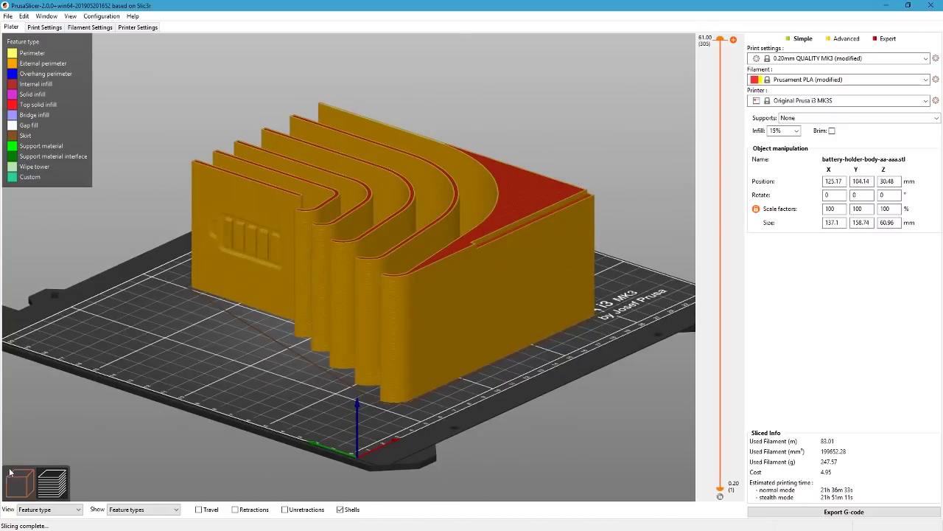
{"action": "right_click", "coordinate": [558, 302]}
{"action": "left_click_drag", "start_coordinate": [676, 264], "coordinate": [639, 270]}
{"action": "right_click", "coordinate": [528, 294]}
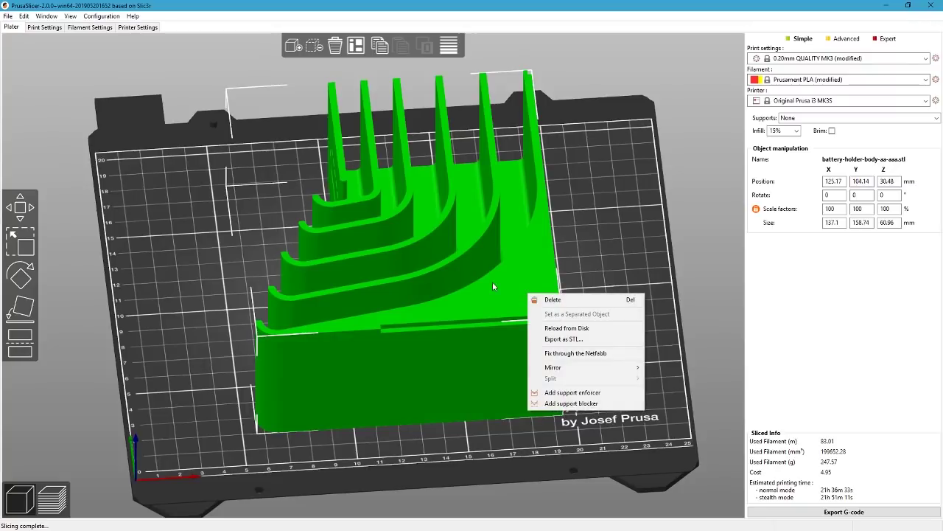
{"action": "left_click", "coordinate": [453, 319]}
{"action": "right_click", "coordinate": [452, 315]}
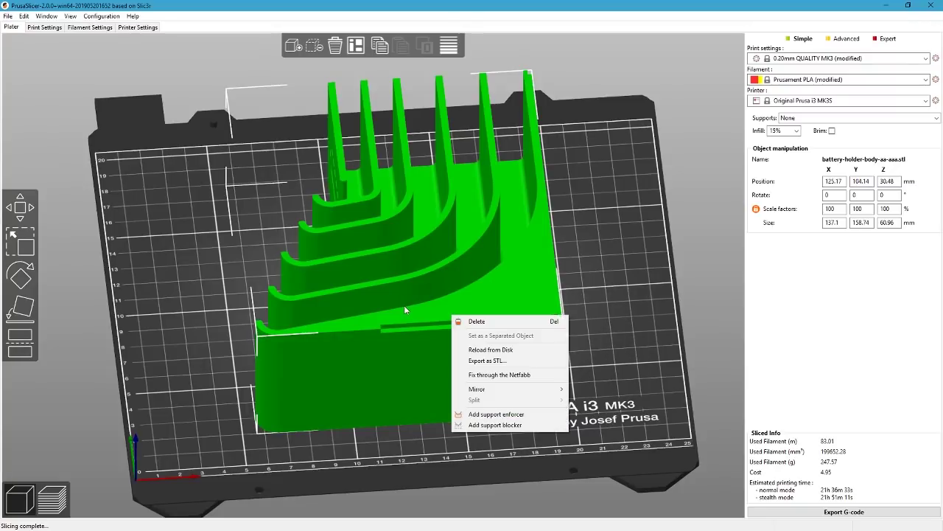
Import battery-holder-icon-aa-aaa.stl and auto-arrange it with the battery holder on the bed
{"action": "left_click", "coordinate": [633, 322]}
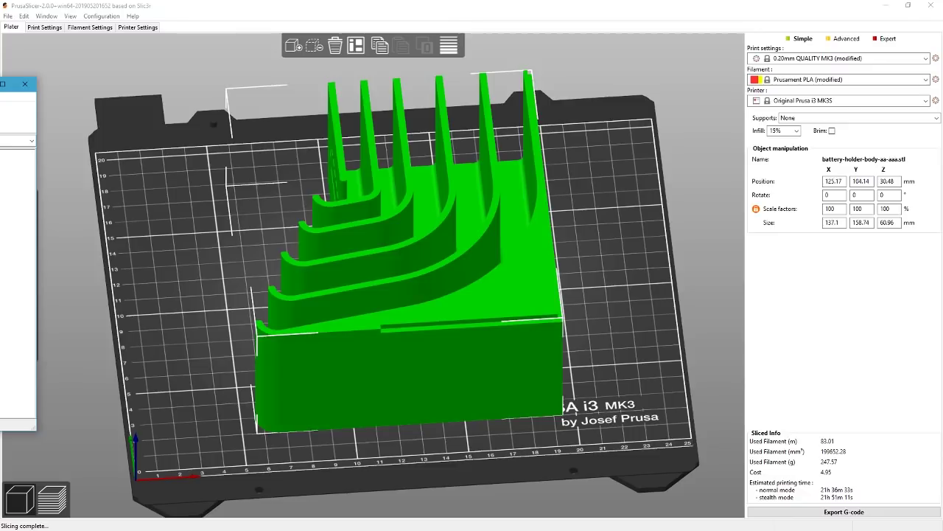
{"action": "left_click", "coordinate": [163, 221]}
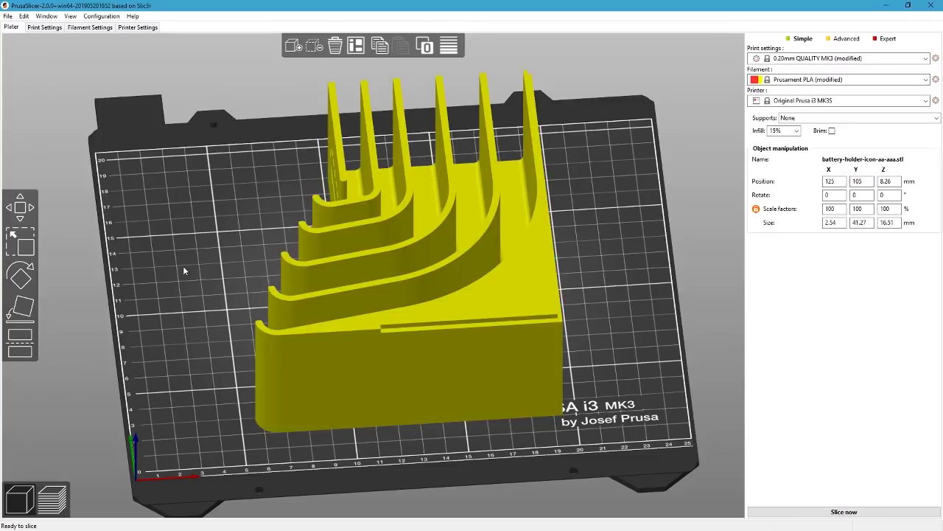
{"action": "left_click", "coordinate": [354, 44]}
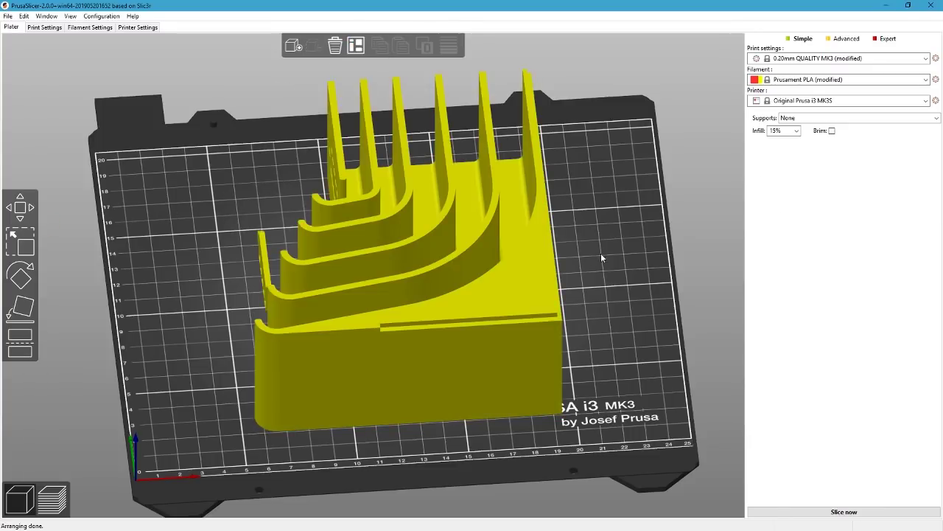
Switch the printer to Original Prusa i3 MK3S MMU2S, discarding the unsaved filament cost change
{"action": "left_click", "coordinate": [844, 101]}
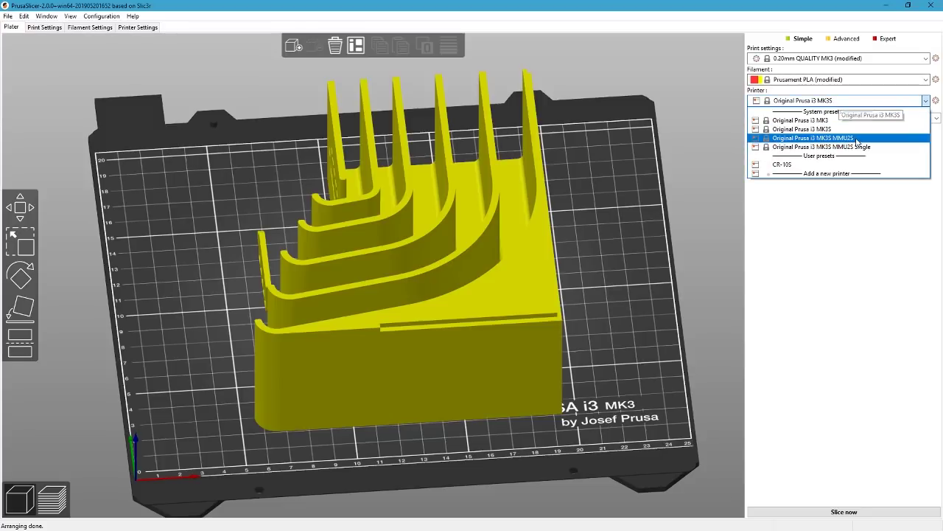
{"action": "left_click", "coordinate": [810, 141]}
{"action": "left_click", "coordinate": [496, 302]}
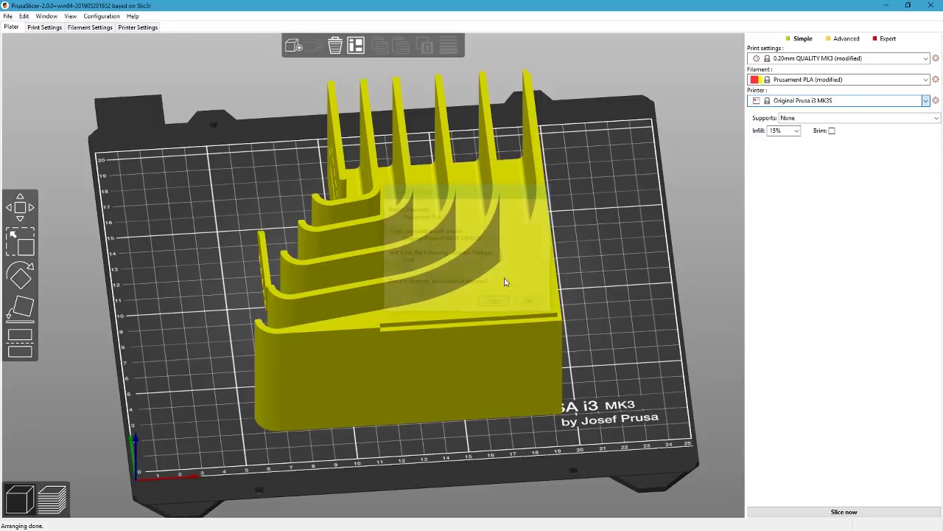
Move the battery holder to about X 96, Y 92 and the icon to about X 51, Y 137, clear of the wipe tower
{"action": "left_click_drag", "start_coordinate": [610, 197], "coordinate": [632, 187]}
{"action": "left_click_drag", "start_coordinate": [428, 369], "coordinate": [415, 396]}
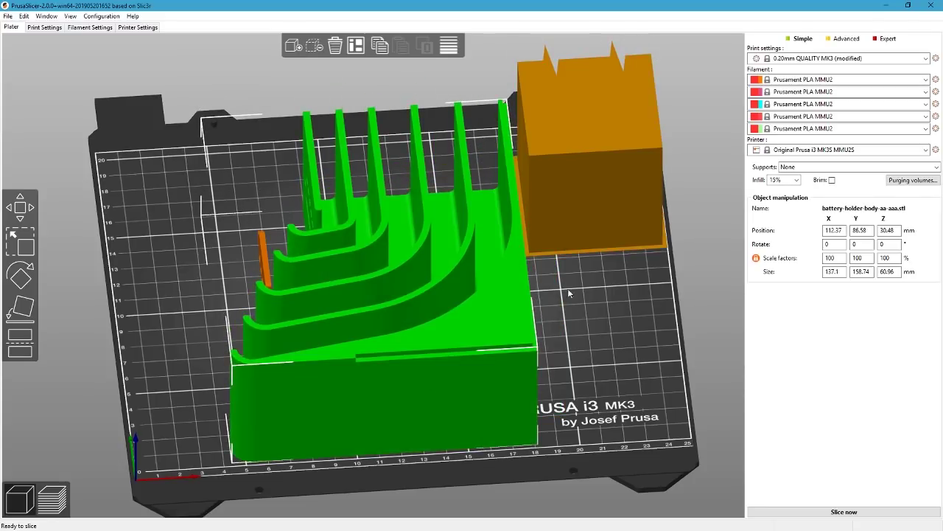
{"action": "left_click_drag", "start_coordinate": [565, 286], "coordinate": [588, 316]}
{"action": "left_click_drag", "start_coordinate": [259, 281], "coordinate": [210, 264]}
{"action": "left_click_drag", "start_coordinate": [372, 296], "coordinate": [334, 295]}
{"action": "left_click_drag", "start_coordinate": [568, 196], "coordinate": [452, 316]}
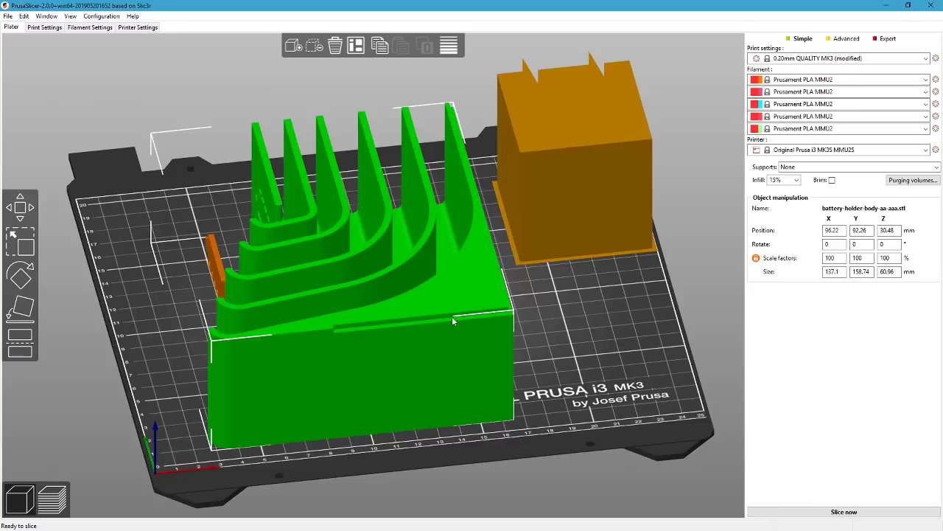
Assign the battery holder body to the first, orange extruder and the battery icon to the second, pink extruder
{"action": "right_click", "coordinate": [454, 338]}
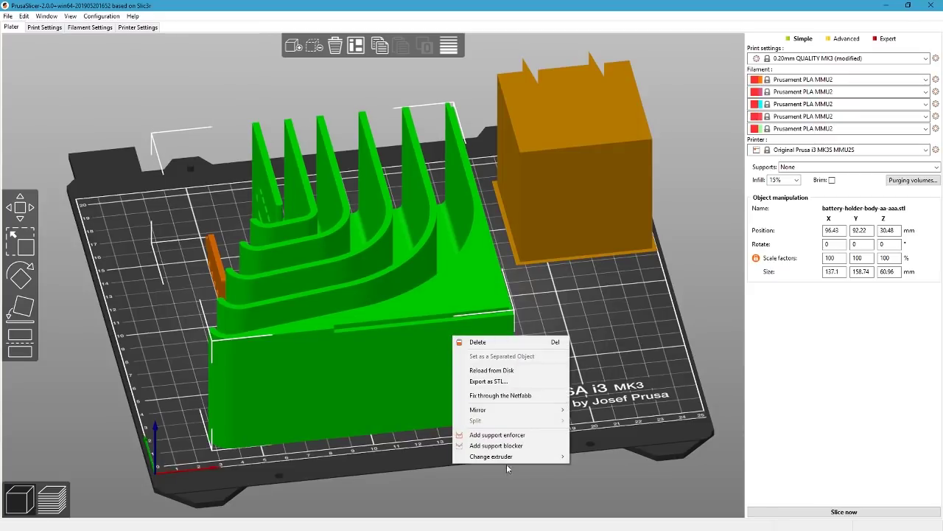
{"action": "mouse_move", "coordinate": [509, 459]}
{"action": "left_click", "coordinate": [586, 466]}
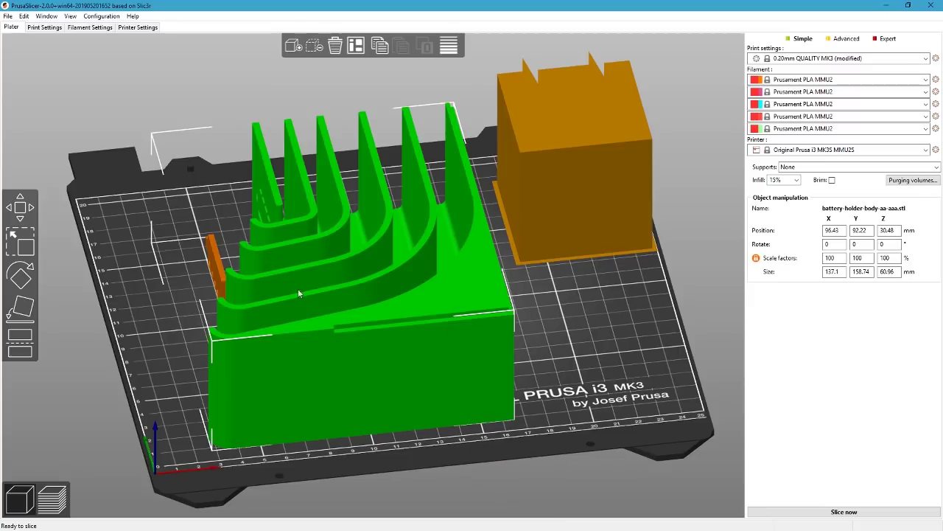
{"action": "left_click", "coordinate": [216, 266]}
{"action": "right_click", "coordinate": [216, 266]}
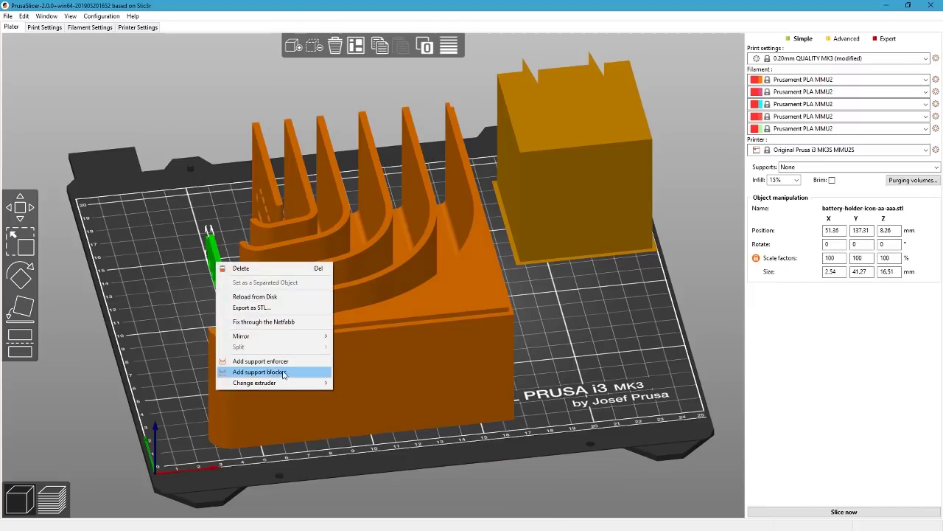
{"action": "mouse_move", "coordinate": [284, 382]}
{"action": "left_click", "coordinate": [362, 404]}
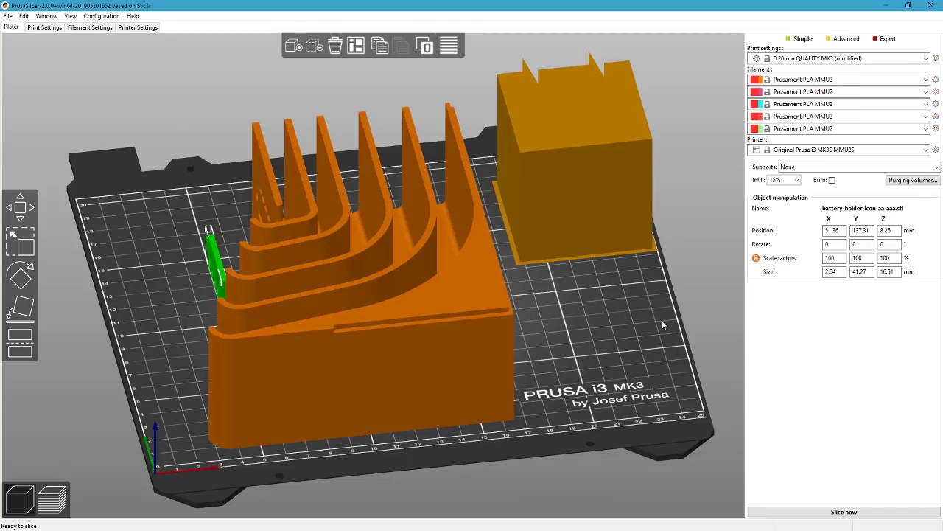
{"action": "left_click_drag", "start_coordinate": [181, 359], "coordinate": [214, 359]}
{"action": "left_click", "coordinate": [224, 383]}
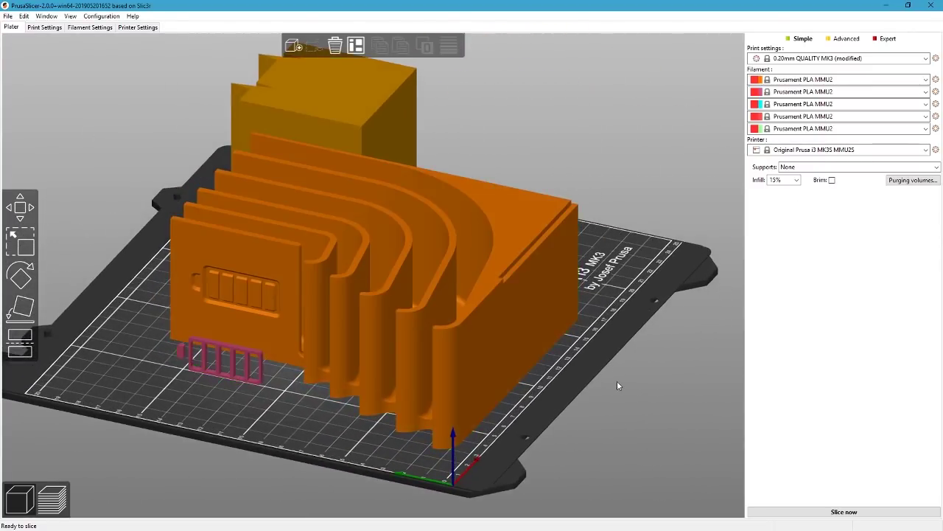
Look through the filament and print presets available for the MMU2S printer
{"action": "left_click_drag", "start_coordinate": [616, 380], "coordinate": [596, 388]}
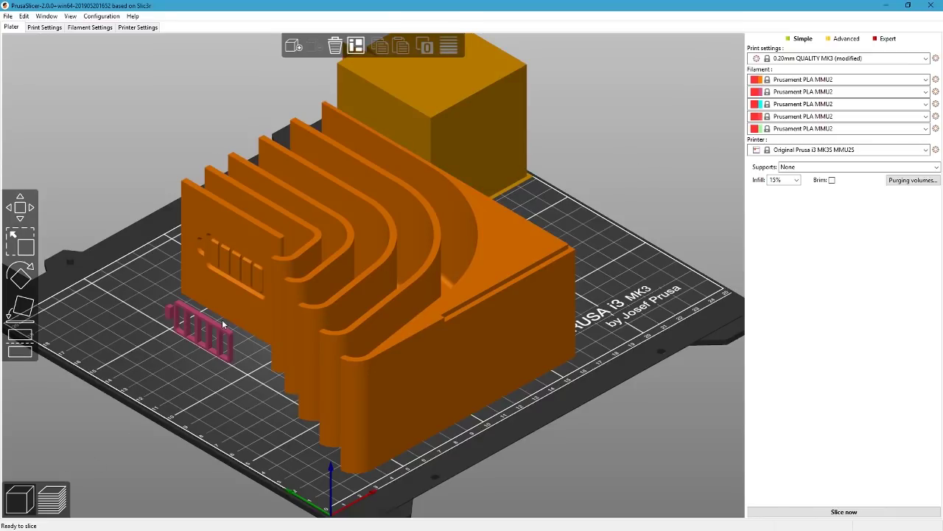
{"action": "left_click_drag", "start_coordinate": [675, 280], "coordinate": [655, 283]}
{"action": "left_click", "coordinate": [832, 80]}
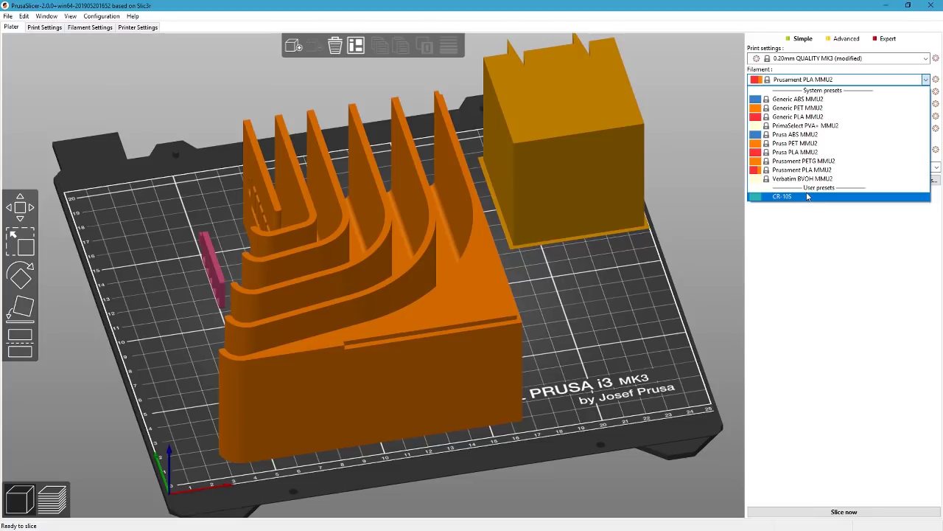
{"action": "left_click", "coordinate": [813, 261]}
{"action": "left_click", "coordinate": [831, 59]}
{"action": "left_click", "coordinate": [831, 61]}
Switch the printer back to Original Prusa i3 MK3S
{"action": "left_click", "coordinate": [847, 150]}
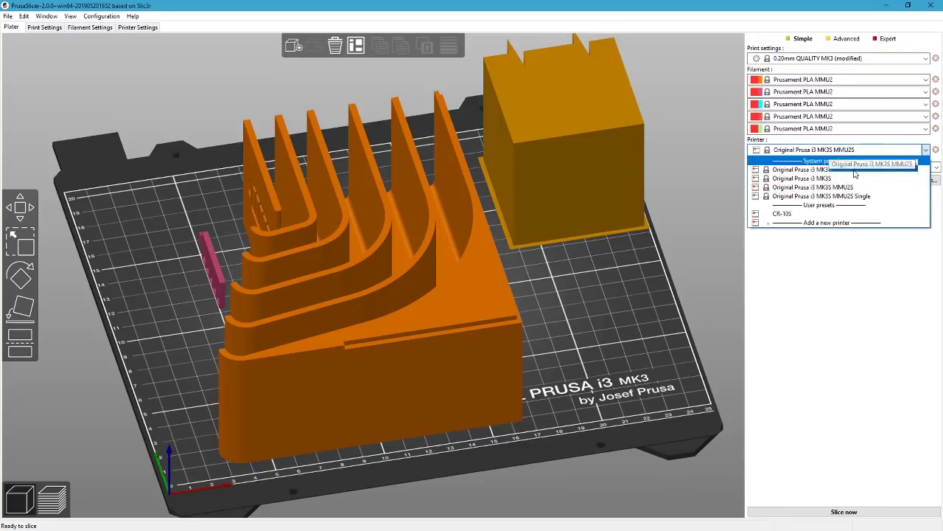
{"action": "left_click", "coordinate": [852, 179]}
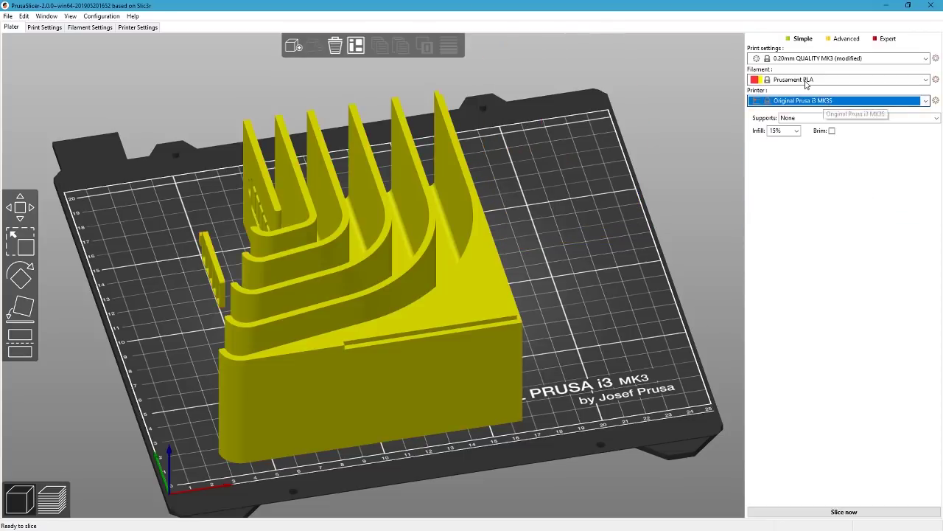
Choose the ColorFabb woodFill filament and move the battery holder to about X 132, Y 90
{"action": "left_click", "coordinate": [869, 79]}
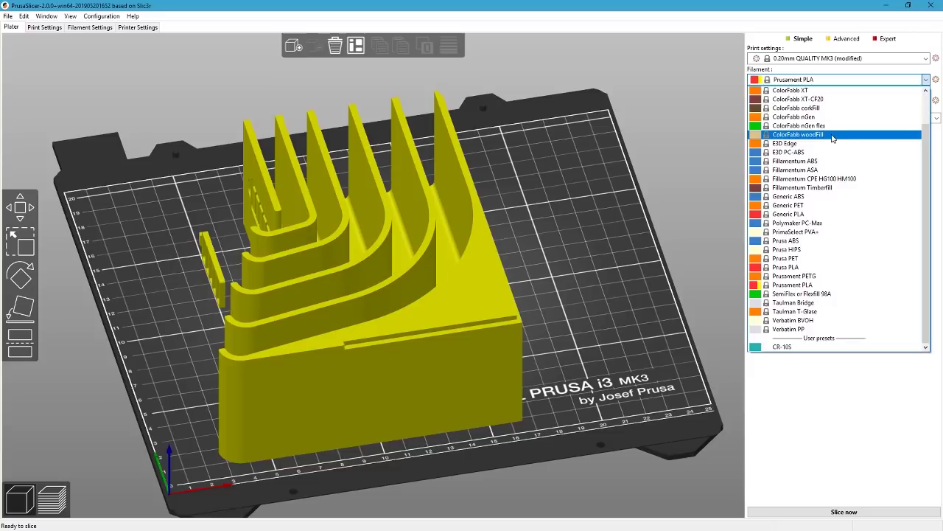
{"action": "left_click", "coordinate": [846, 134]}
{"action": "left_click_drag", "start_coordinate": [449, 329], "coordinate": [528, 321]}
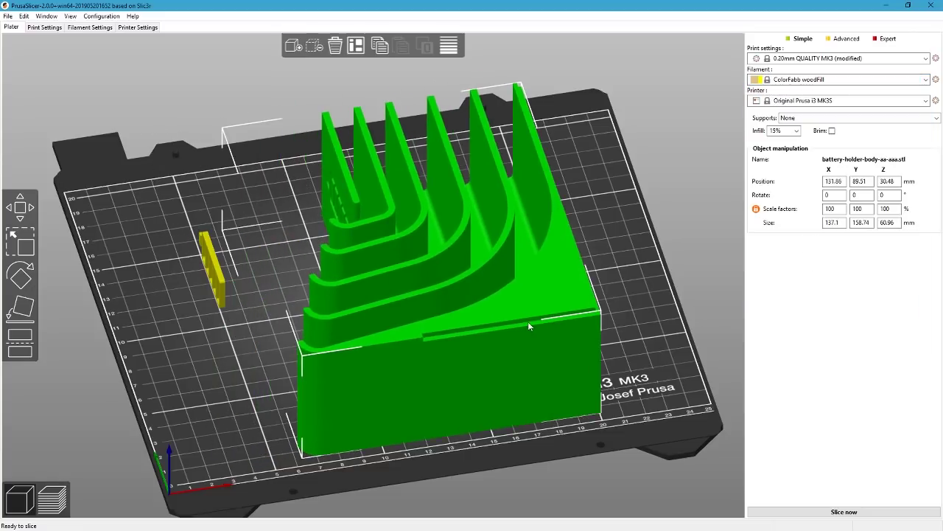
Save the ColorFabb woodFill filament settings as a new preset named Zyltech Wood PLA
{"action": "left_click", "coordinate": [802, 81]}
{"action": "left_click", "coordinate": [935, 78]}
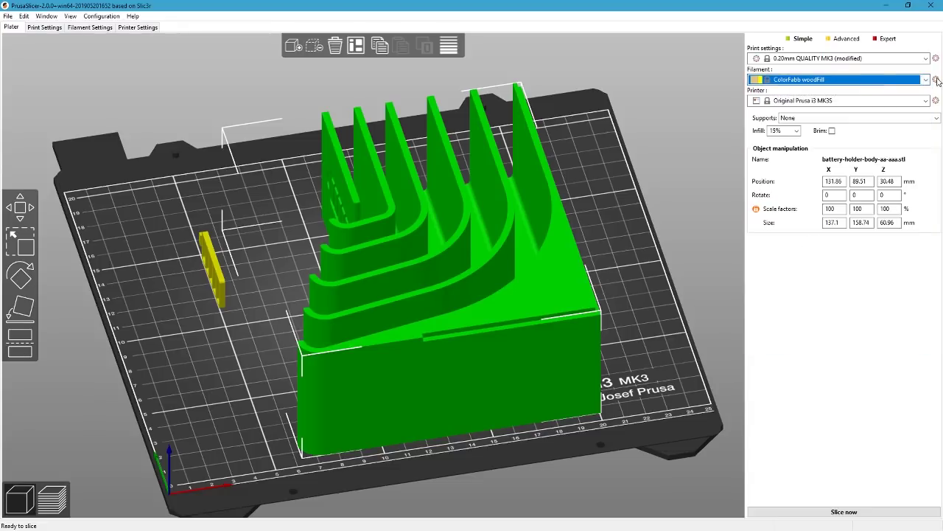
{"action": "left_click", "coordinate": [935, 79]}
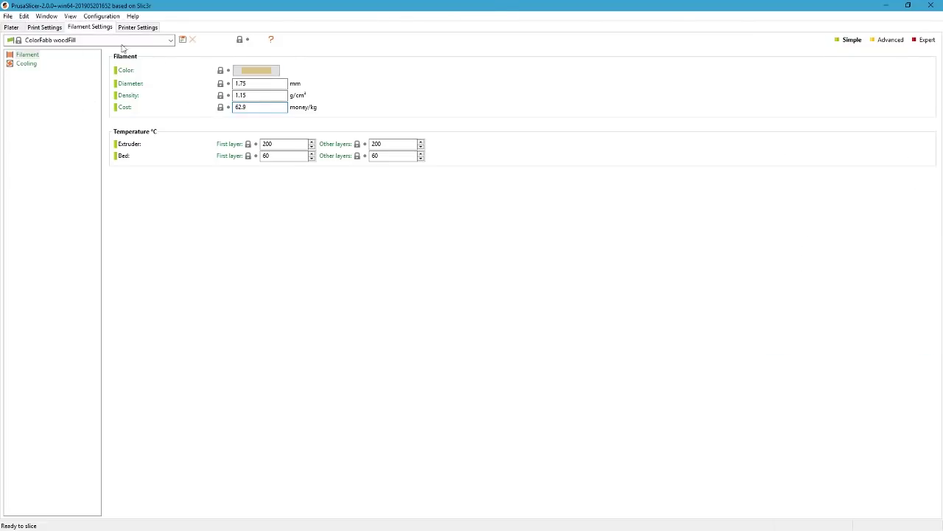
{"action": "left_click", "coordinate": [182, 39]}
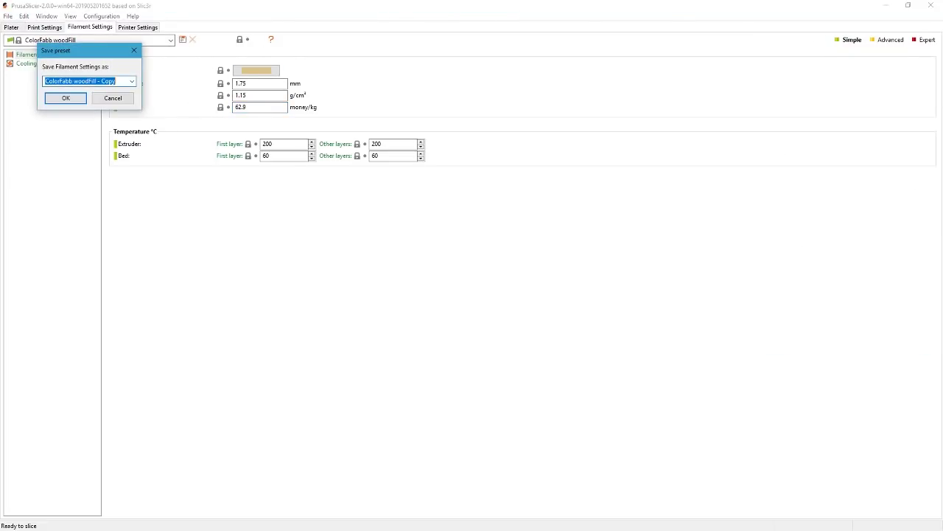
{"action": "type", "text": "Zyltech Wood PLE"}
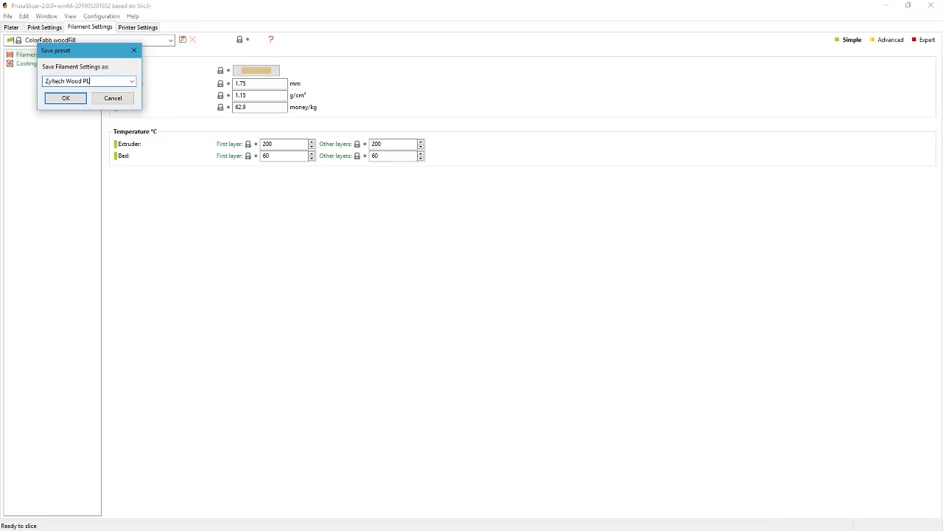
{"action": "left_click", "coordinate": [66, 98]}
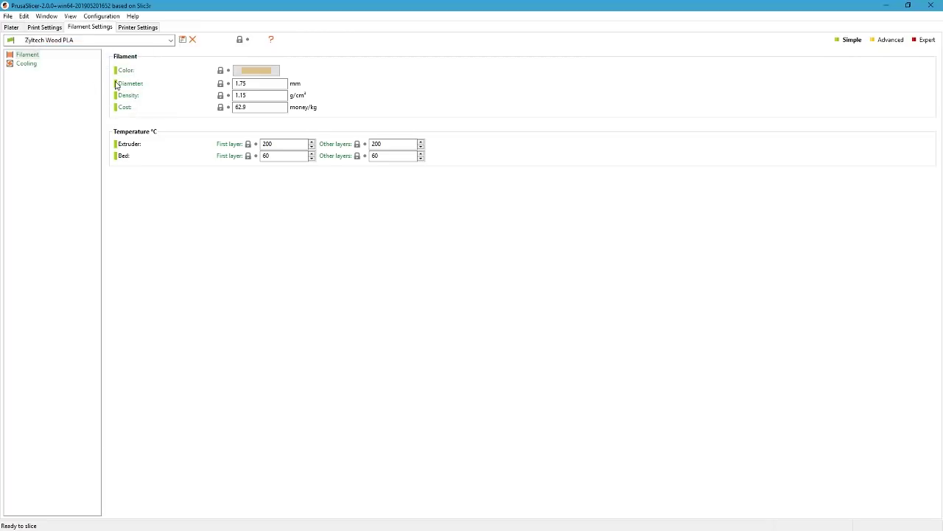
Delete the Zyltech Wood PLA filament preset
{"action": "left_click", "coordinate": [153, 40]}
{"action": "left_click", "coordinate": [66, 307]}
{"action": "left_click", "coordinate": [194, 39]}
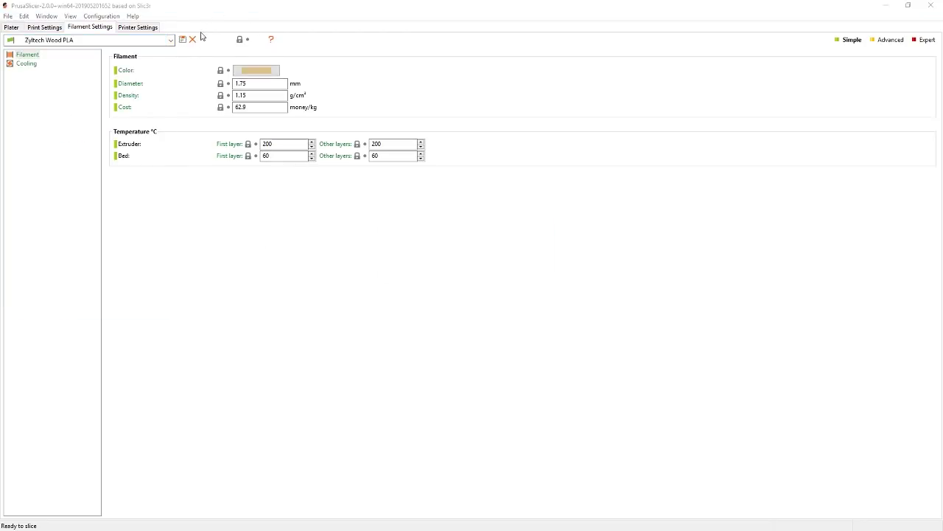
{"action": "left_click", "coordinate": [494, 267]}
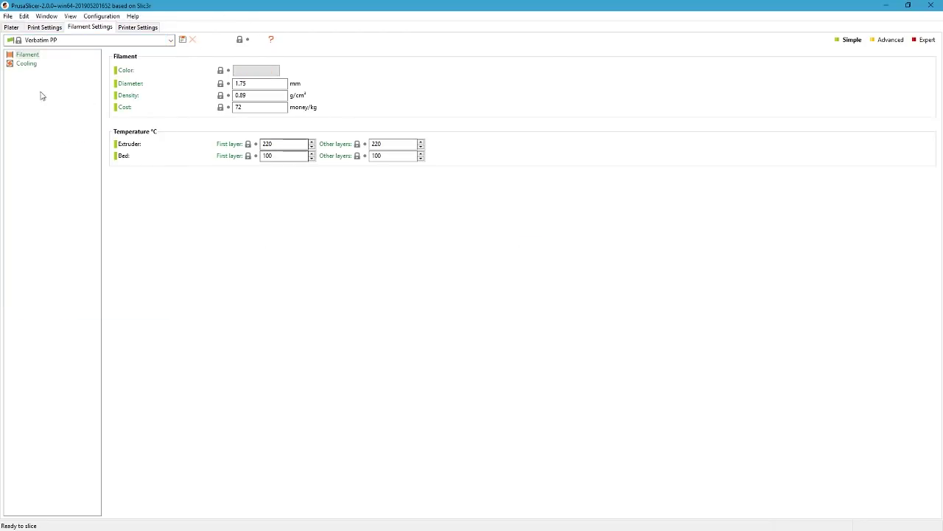
Look through the system and user presets in the filament settings
{"action": "left_click", "coordinate": [82, 40]}
{"action": "scroll", "coordinate": [87, 266], "scroll_direction": "up", "scroll_amount": 2}
{"action": "scroll", "coordinate": [89, 284], "scroll_direction": "down", "scroll_amount": 2}
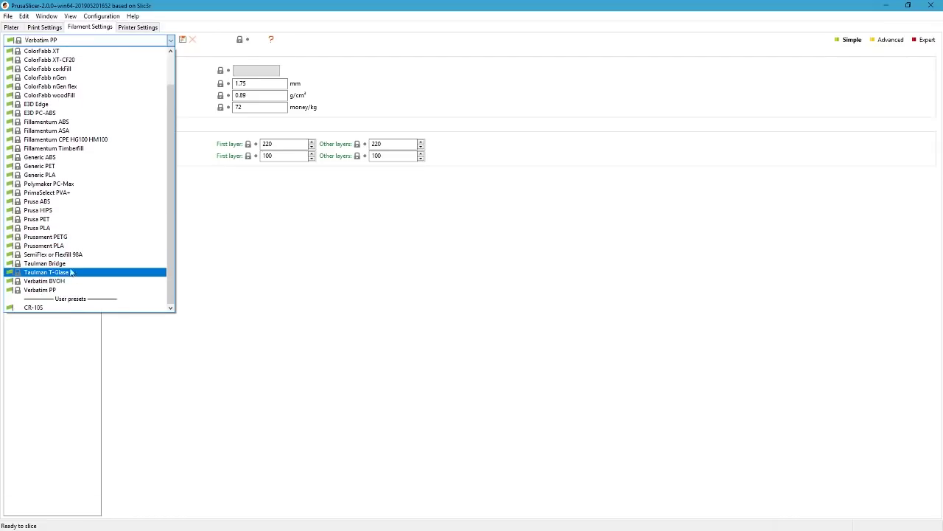
{"action": "scroll", "coordinate": [74, 250], "scroll_direction": "up", "scroll_amount": 2}
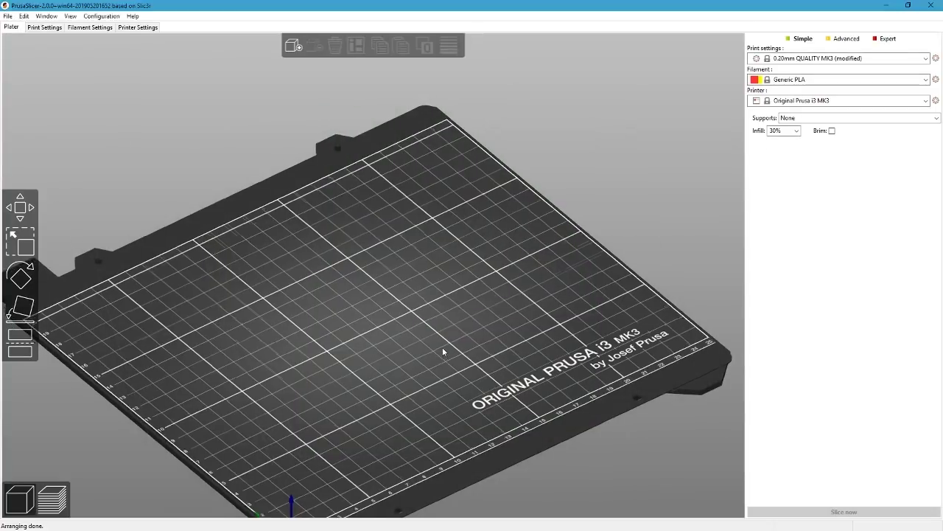
Switch the configuration mode to Advanced
{"action": "left_click_drag", "start_coordinate": [442, 347], "coordinate": [396, 335]}
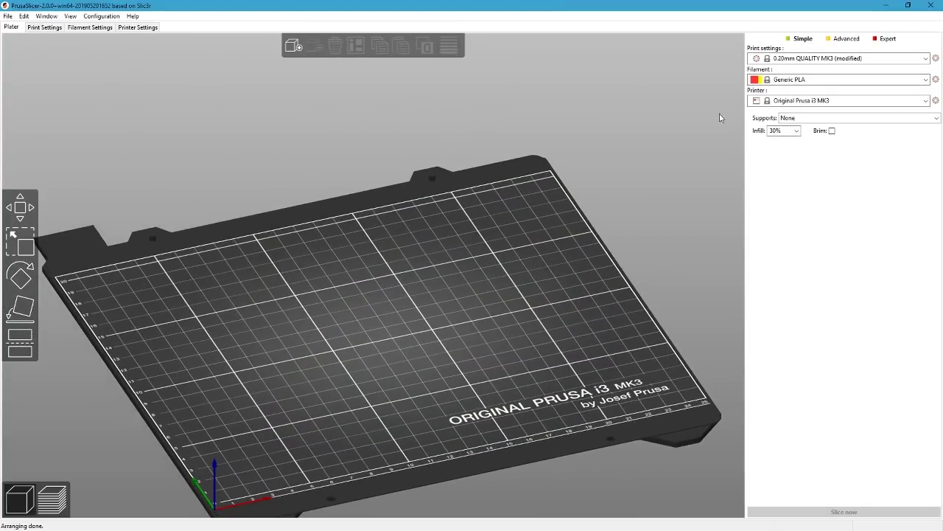
{"action": "left_click", "coordinate": [71, 16]}
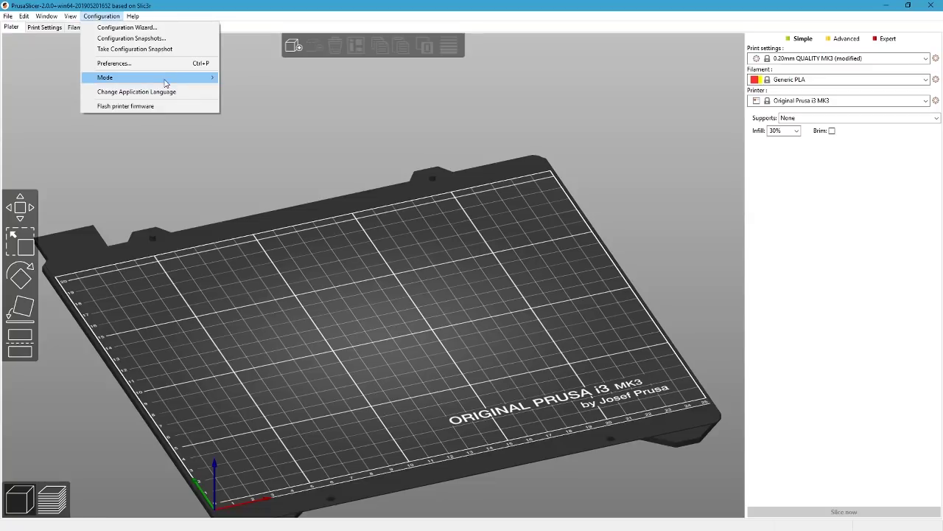
{"action": "mouse_move", "coordinate": [165, 82]}
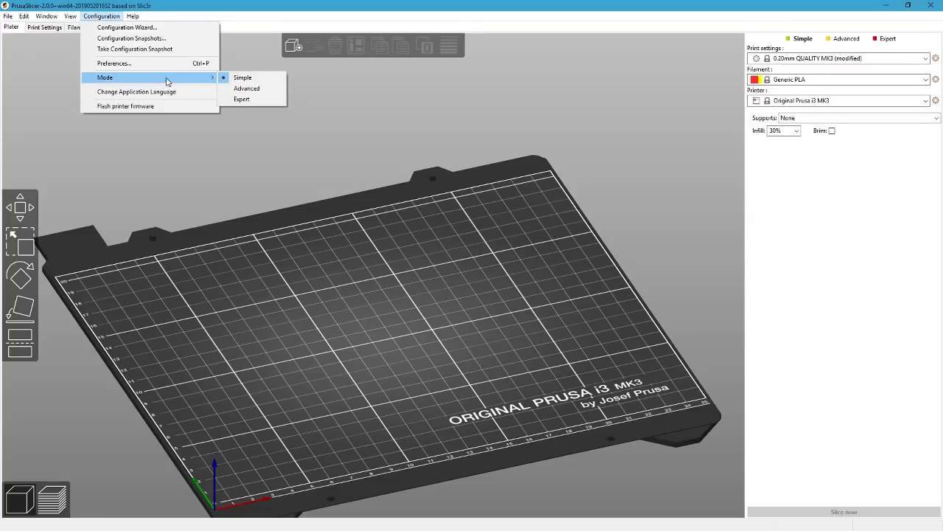
{"action": "left_click", "coordinate": [247, 88]}
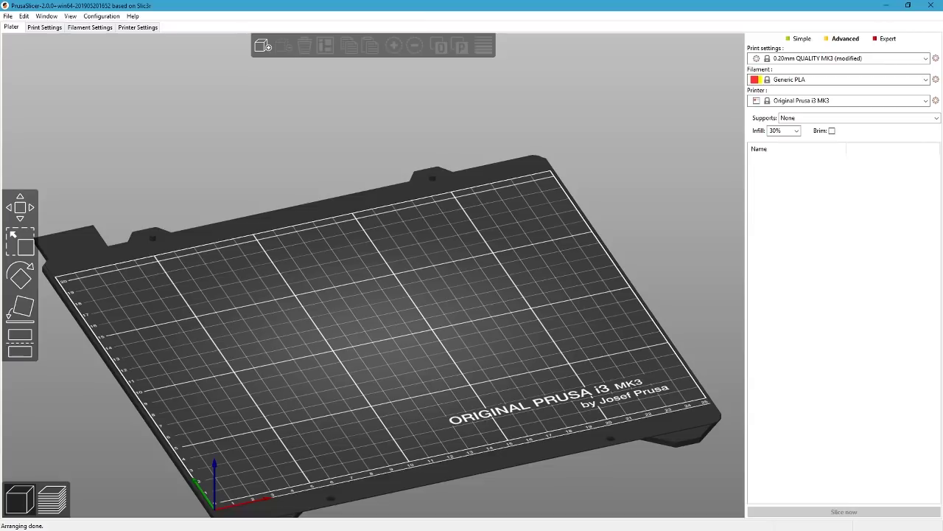
Load the KLACKER-HEAVY.stl model onto the print bed and review its object options
{"action": "key", "text": "alt+Tab"}
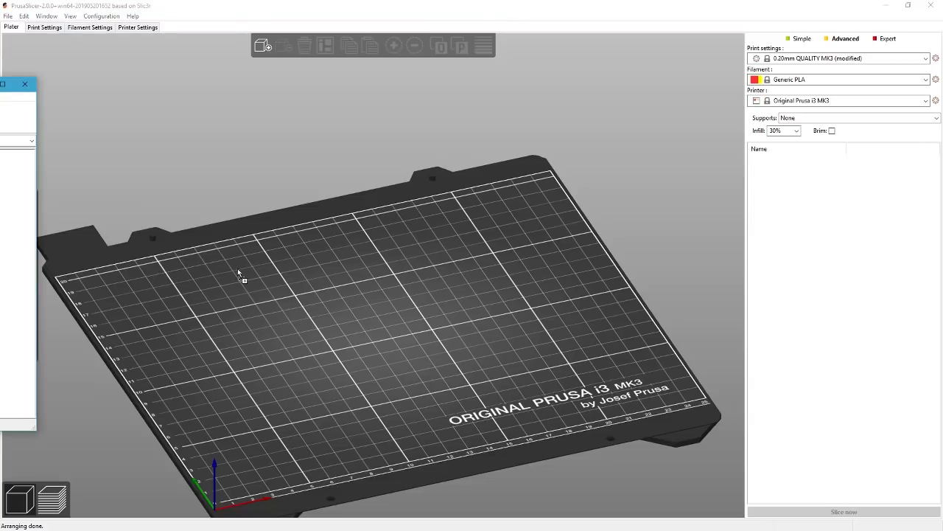
{"action": "left_click_drag", "start_coordinate": [237, 272], "coordinate": [239, 274]}
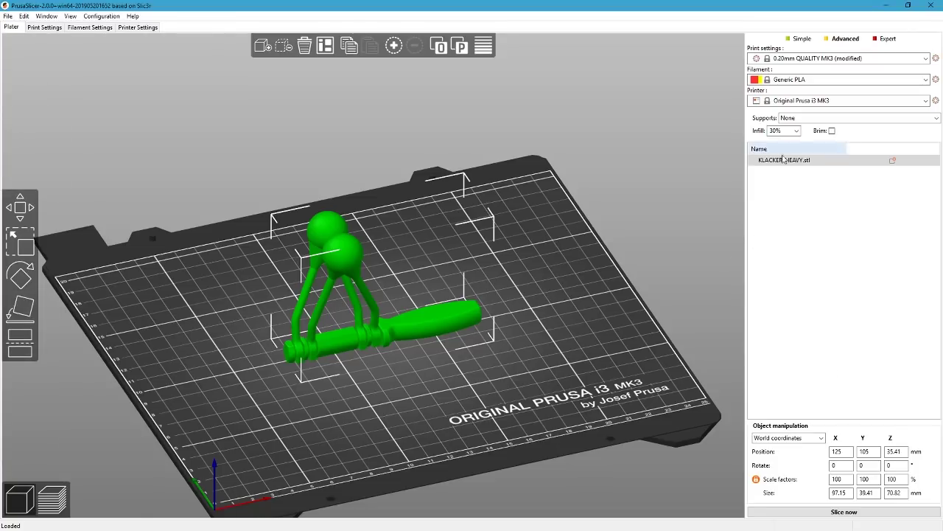
{"action": "right_click", "coordinate": [893, 160]}
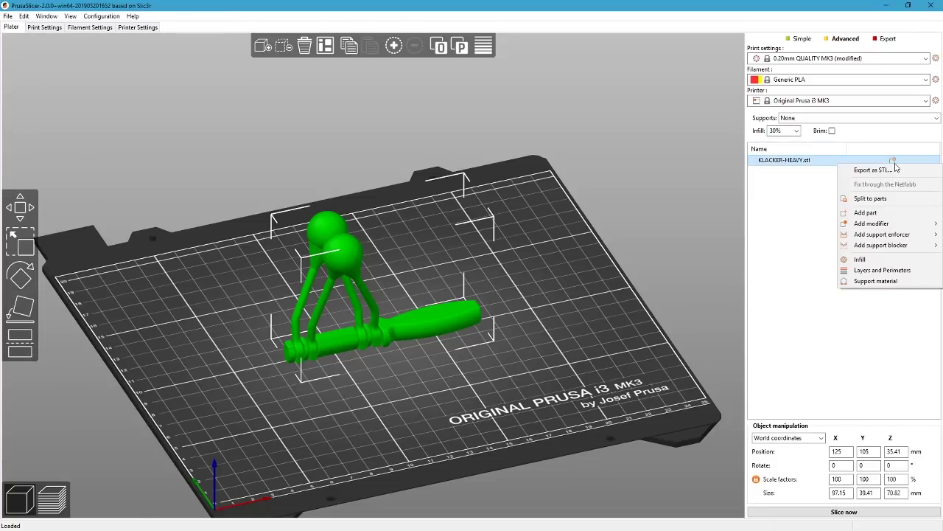
{"action": "right_click", "coordinate": [423, 318]}
{"action": "right_click", "coordinate": [429, 314]}
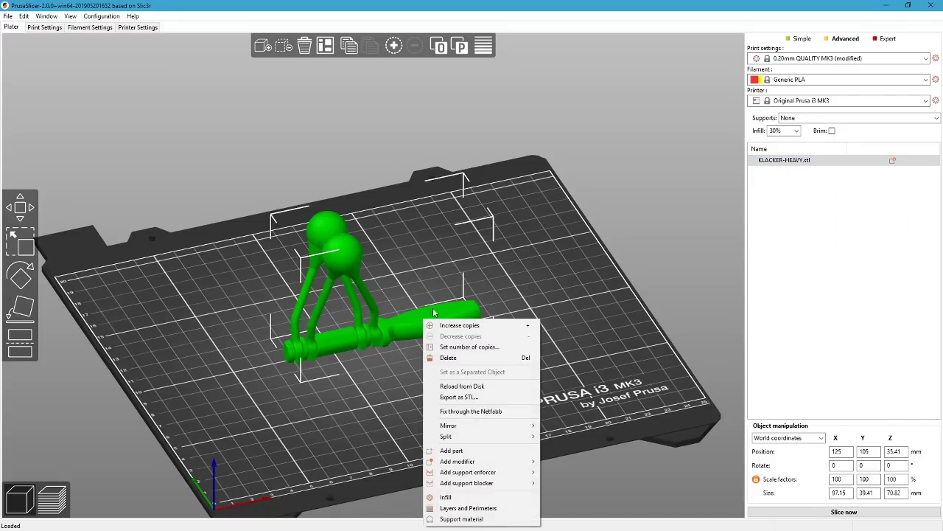
{"action": "left_click", "coordinate": [573, 269]}
{"action": "key", "text": "1"}
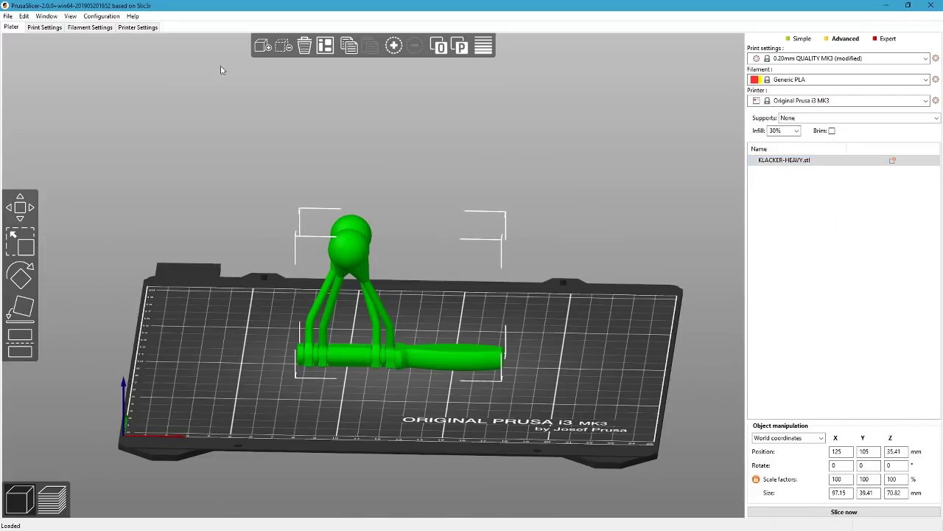
Switch the configuration mode to Expert
{"action": "left_click", "coordinate": [112, 18]}
{"action": "mouse_move", "coordinate": [124, 78]}
{"action": "left_click", "coordinate": [243, 99]}
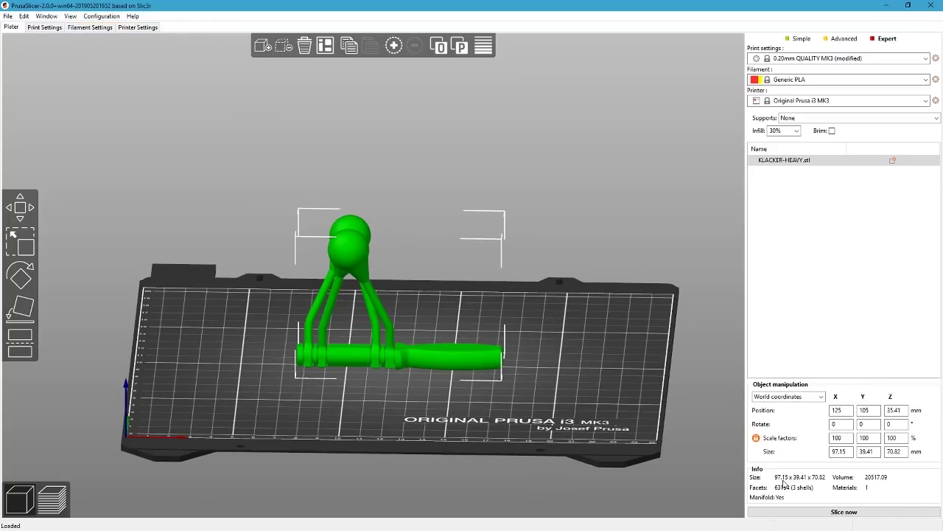
{"action": "left_click_drag", "start_coordinate": [633, 344], "coordinate": [682, 380]}
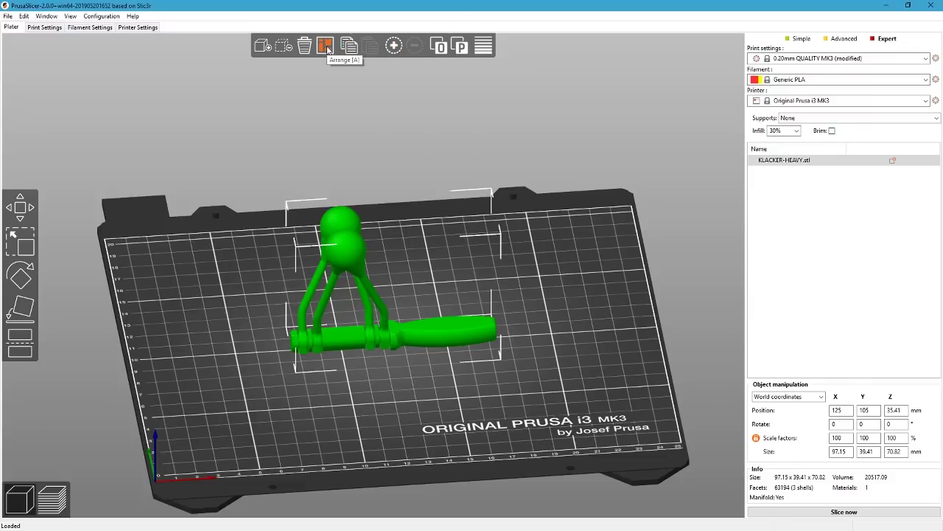
Add a per-object infill setting for fill density to the KLACKER-HEAVY model
{"action": "right_click", "coordinate": [373, 330]}
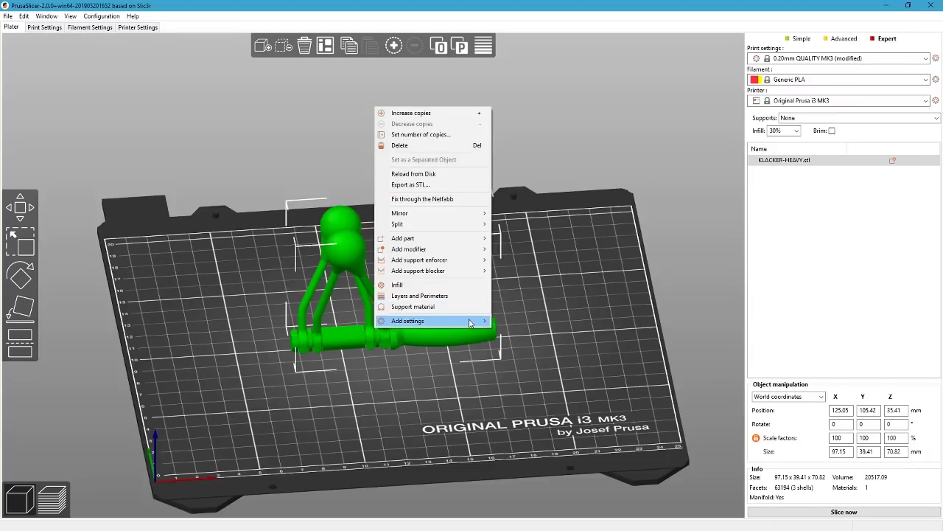
{"action": "mouse_move", "coordinate": [471, 323]}
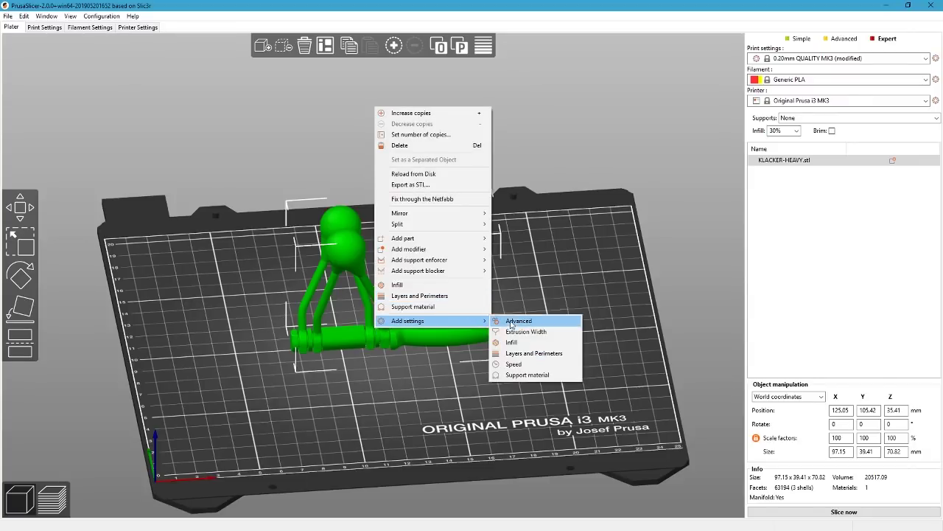
{"action": "left_click", "coordinate": [530, 343]}
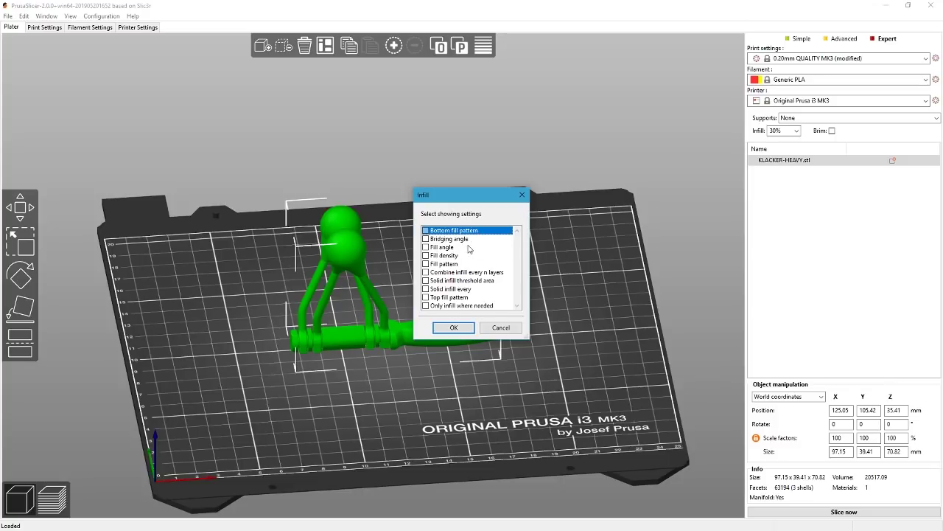
{"action": "left_click", "coordinate": [445, 255]}
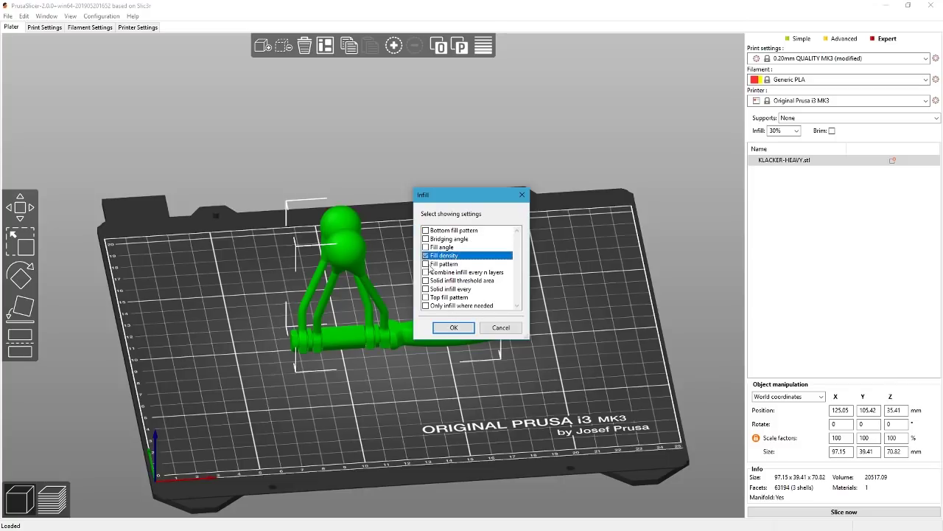
{"action": "left_click", "coordinate": [449, 327]}
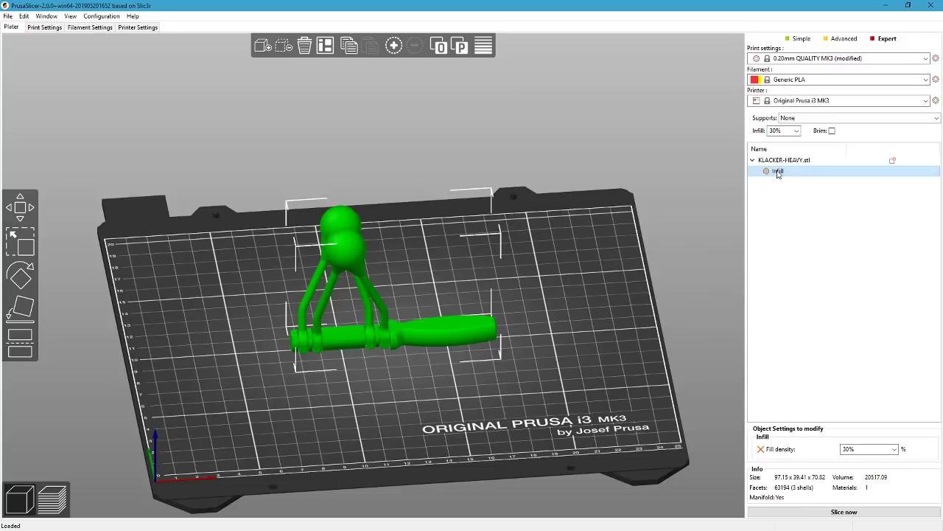
Add a second instance of the KLACKER-HEAVY model and remove it again
{"action": "left_click_drag", "start_coordinate": [484, 255], "coordinate": [423, 236]}
{"action": "key", "text": "plus"}
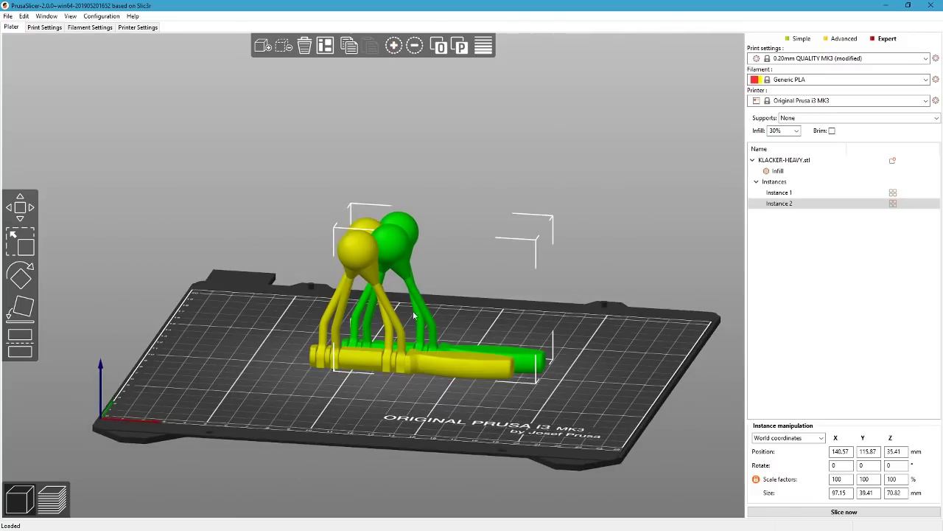
{"action": "left_click_drag", "start_coordinate": [466, 229], "coordinate": [471, 207]}
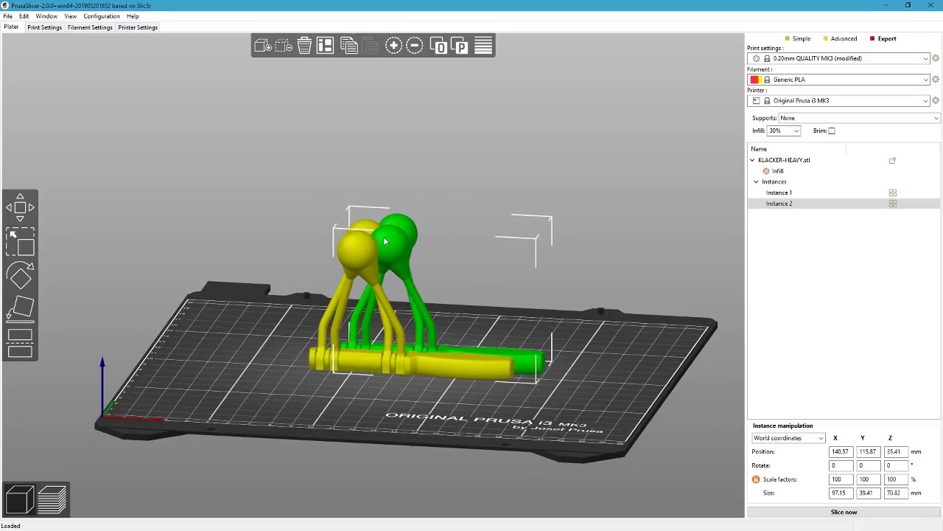
{"action": "left_click", "coordinate": [361, 255]}
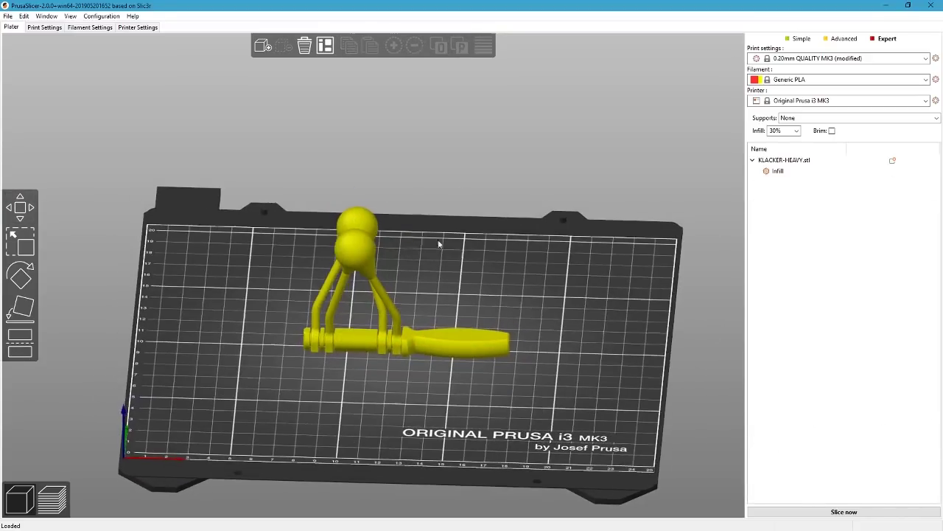
Change the configuration mode to Advanced and back to Expert
{"action": "left_click", "coordinate": [101, 16]}
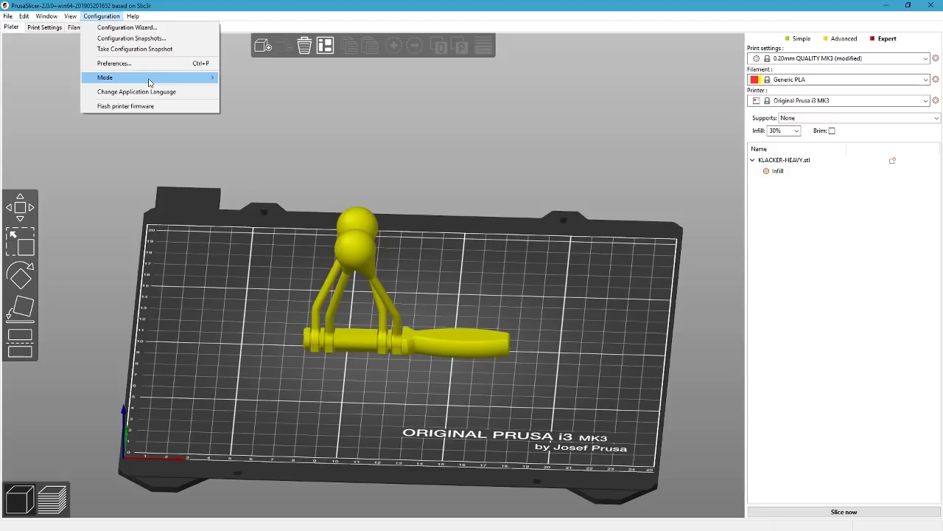
{"action": "mouse_move", "coordinate": [158, 79]}
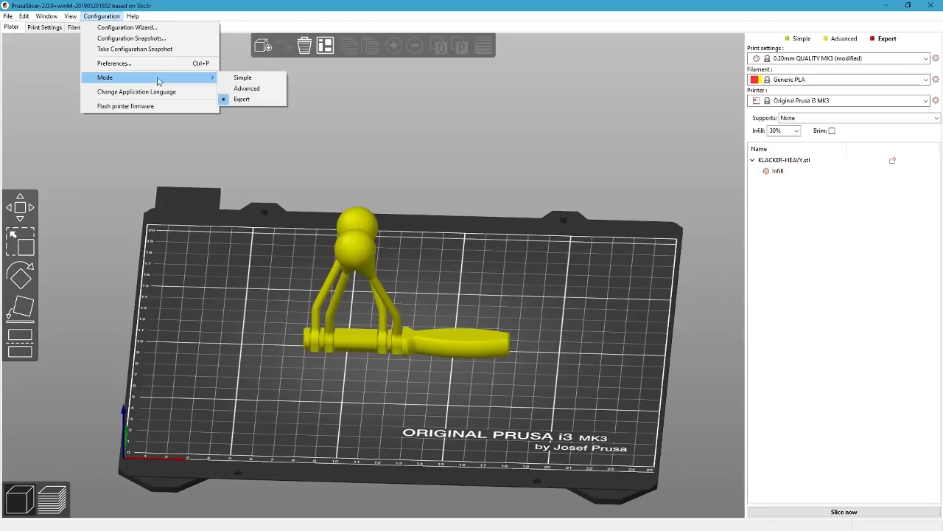
{"action": "left_click", "coordinate": [246, 88]}
{"action": "left_click", "coordinate": [101, 16]}
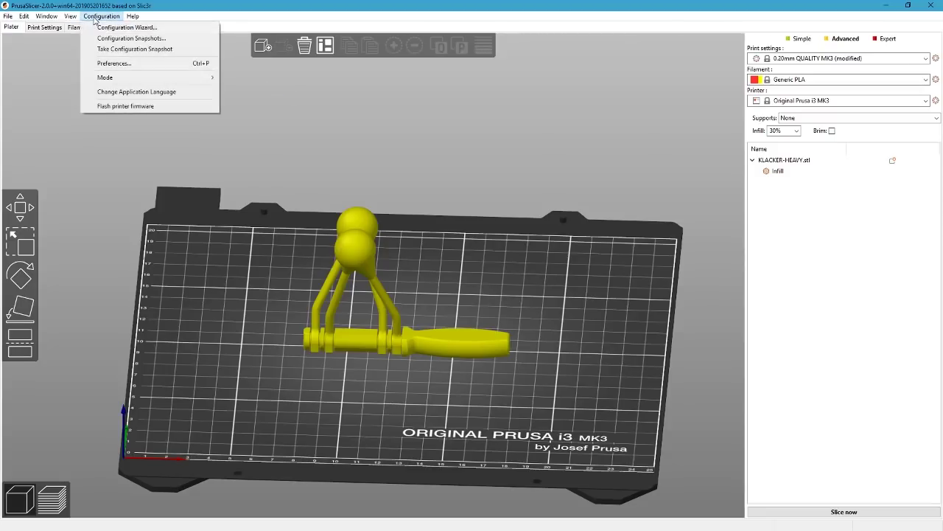
{"action": "mouse_move", "coordinate": [115, 79]}
{"action": "left_click", "coordinate": [245, 99]}
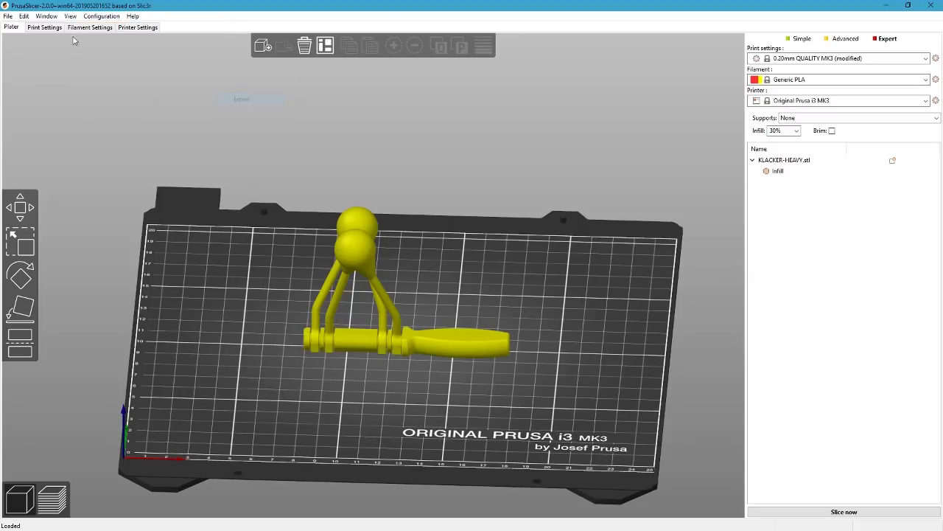
Compare the support material print settings in Simple mode with those in Expert mode
{"action": "left_click", "coordinate": [53, 28]}
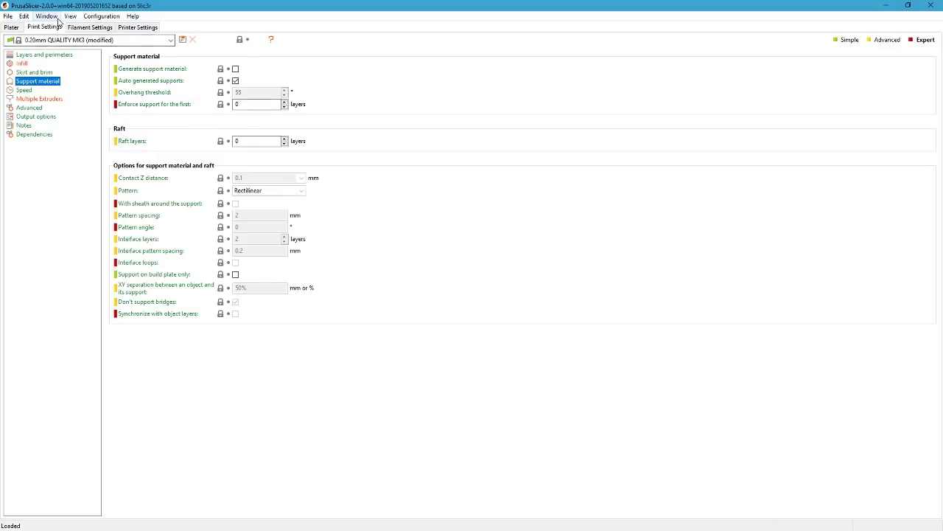
{"action": "left_click", "coordinate": [93, 17]}
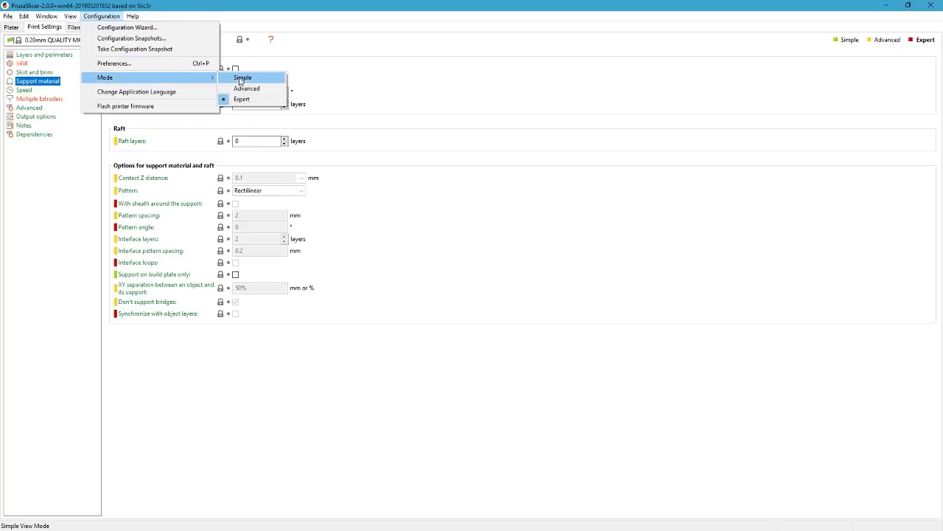
{"action": "left_click", "coordinate": [242, 76]}
{"action": "left_click", "coordinate": [101, 15]}
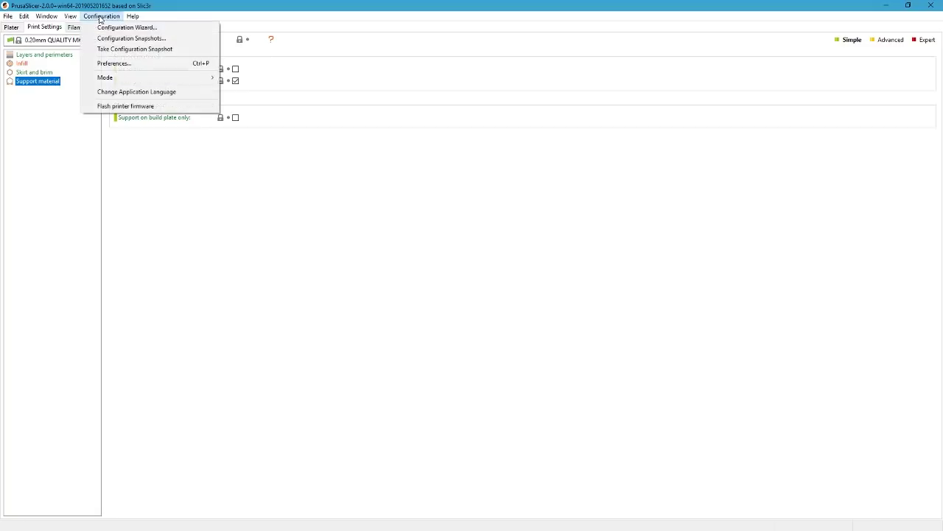
{"action": "mouse_move", "coordinate": [183, 78]}
{"action": "left_click", "coordinate": [243, 99]}
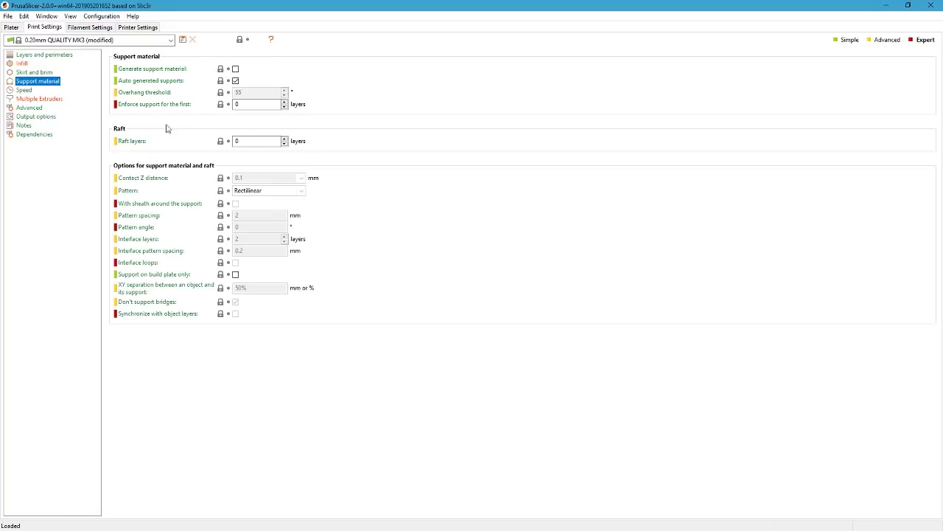
Look through the Expert print settings for dependencies, notes, output options, advanced, multiple extruders and speed
{"action": "left_click", "coordinate": [37, 135]}
{"action": "left_click", "coordinate": [30, 126]}
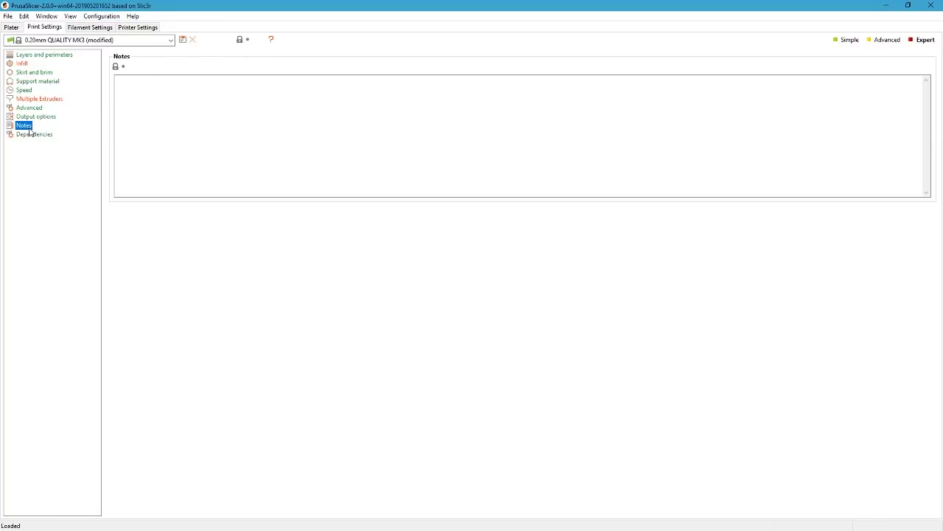
{"action": "left_click", "coordinate": [35, 118]}
{"action": "left_click", "coordinate": [34, 108]}
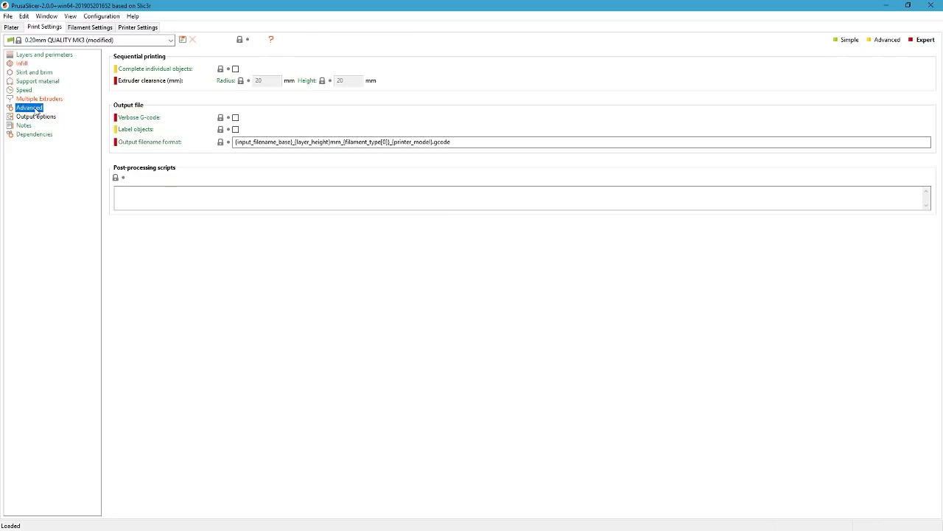
{"action": "left_click", "coordinate": [32, 99]}
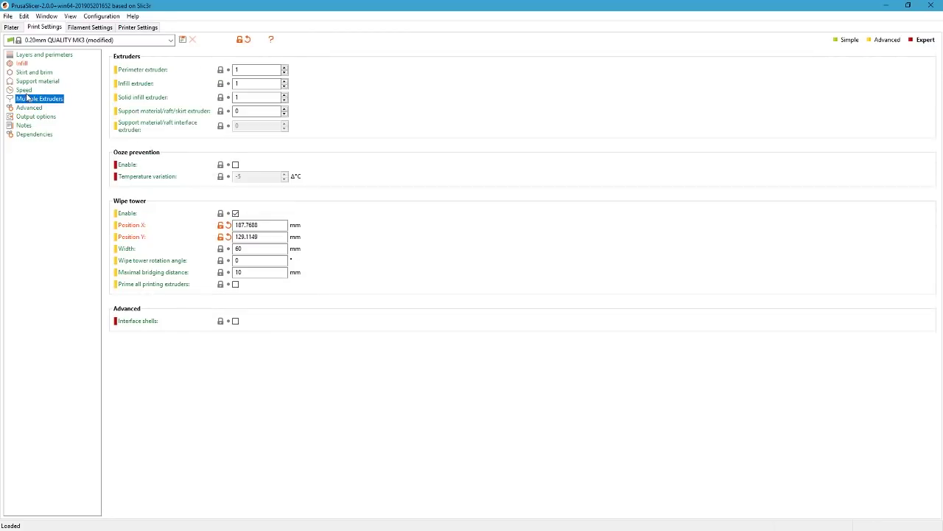
{"action": "left_click", "coordinate": [24, 90]}
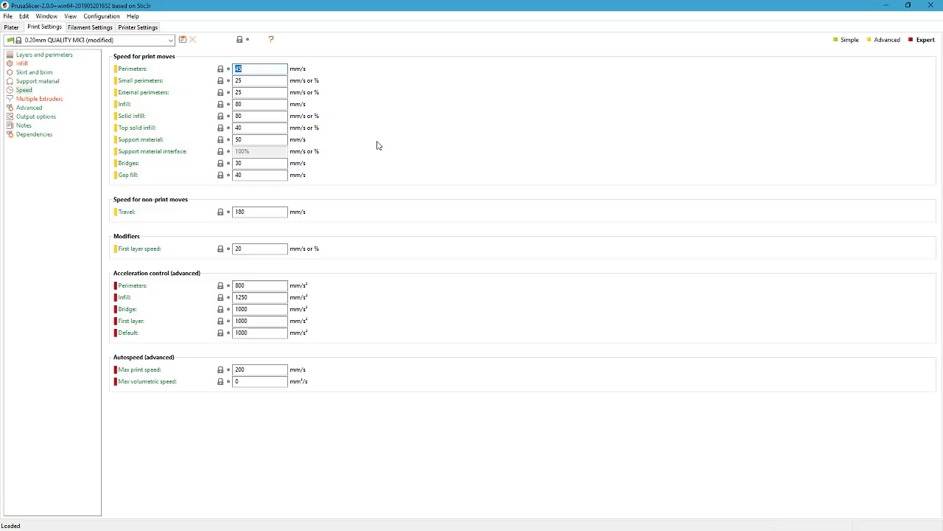
Return to the plater and view the models on the print bed
{"action": "key", "text": "ctrl+1"}
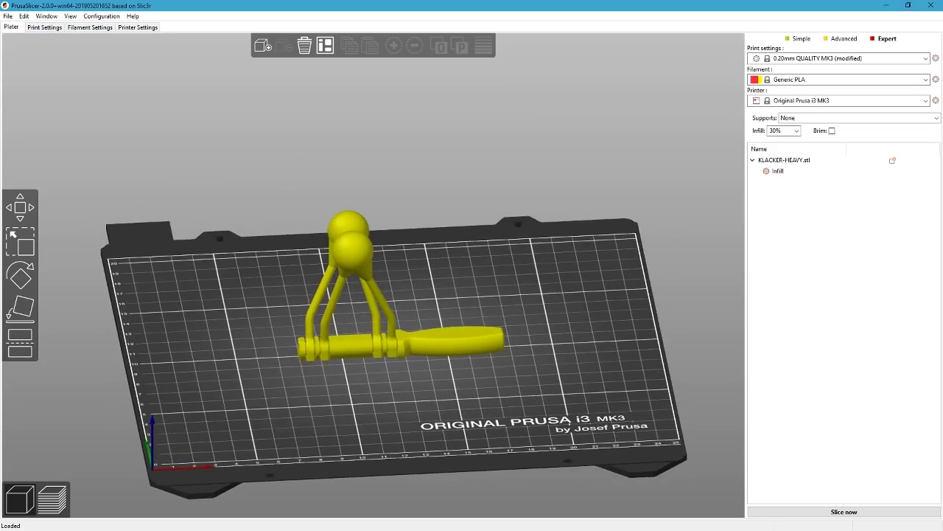
{"action": "scroll", "coordinate": [186, 379], "scroll_direction": "up", "scroll_amount": 3}
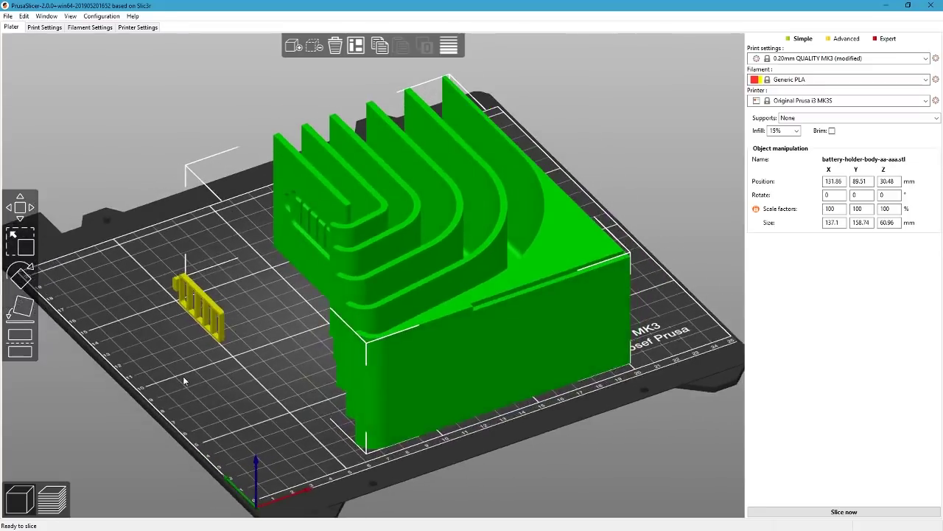
{"action": "scroll", "coordinate": [184, 381], "scroll_direction": "down", "scroll_amount": 5}
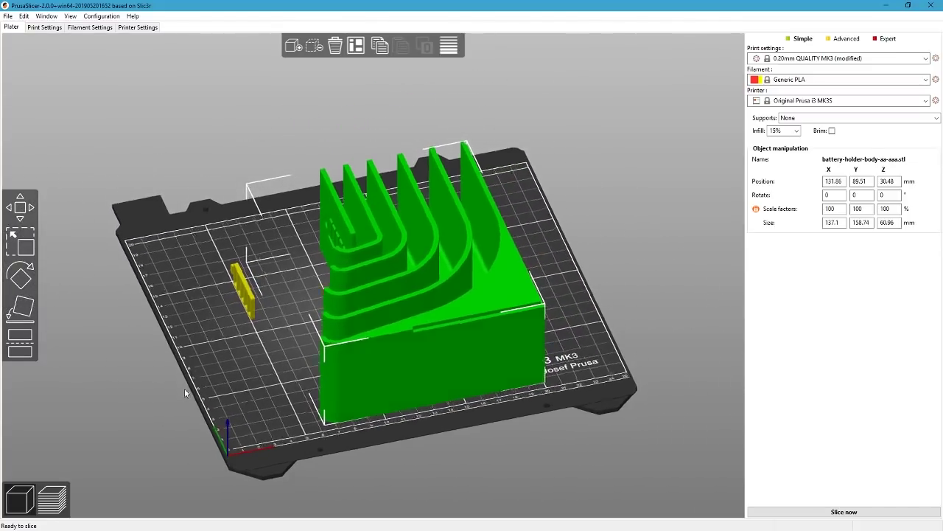
{"action": "mouse_move", "coordinate": [185, 389]}
{"action": "left_mouse_down"}
{"action": "mouse_move", "coordinate": [171, 387]}
{"action": "mouse_move", "coordinate": [190, 386]}
{"action": "left_mouse_up"}
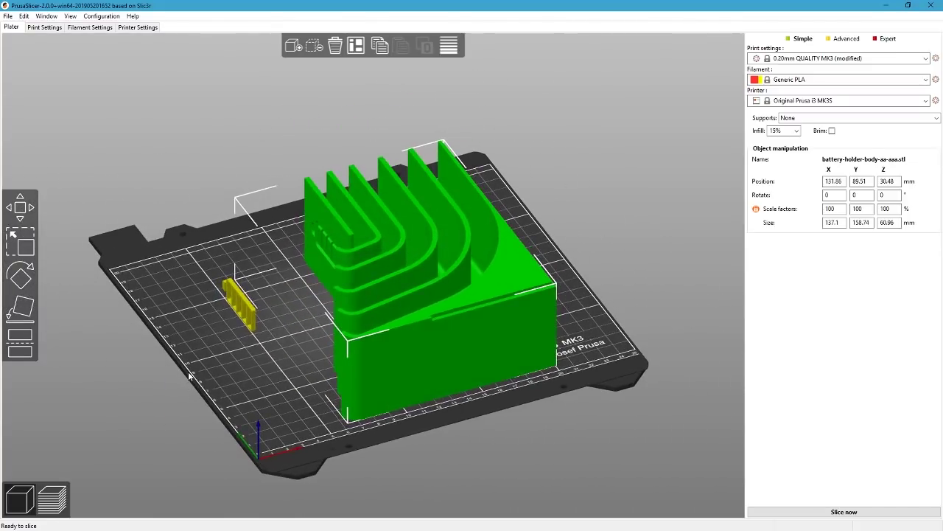
Delete the small battery-holder icon model from the bed and auto-arrange the remaining holder body
{"action": "left_click_drag", "start_coordinate": [242, 311], "coordinate": [275, 304]}
{"action": "left_click", "coordinate": [237, 361]}
{"action": "left_click", "coordinate": [270, 301]}
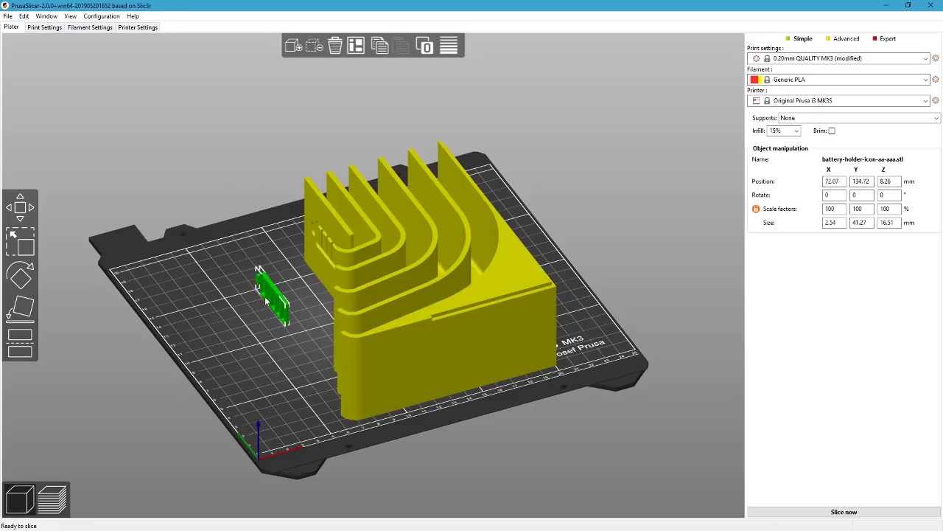
{"action": "key", "text": "Delete"}
{"action": "left_click_drag", "start_coordinate": [265, 308], "coordinate": [246, 286]}
{"action": "left_click", "coordinate": [356, 45]}
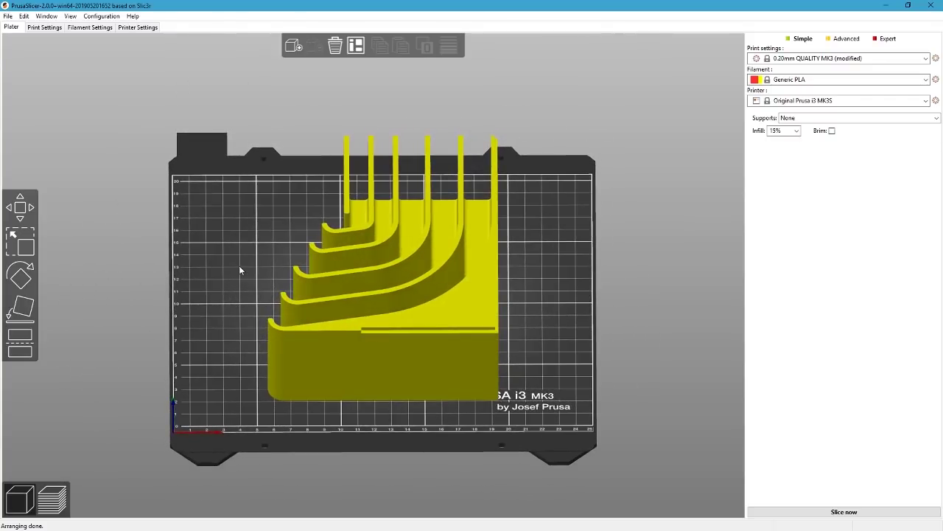
{"action": "left_click_drag", "start_coordinate": [231, 263], "coordinate": [546, 241]}
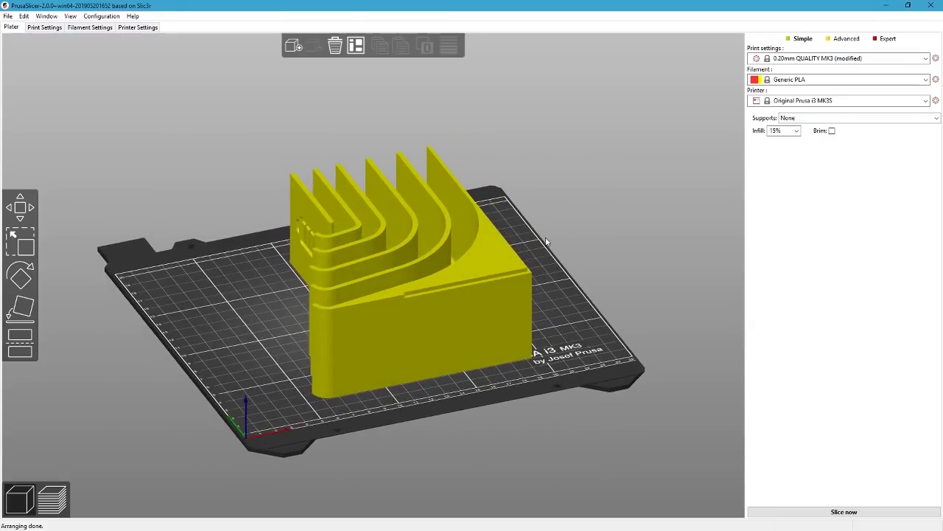
Stand the battery holder body upright on the open end of its fins with Place on Face
{"action": "left_click", "coordinate": [444, 266]}
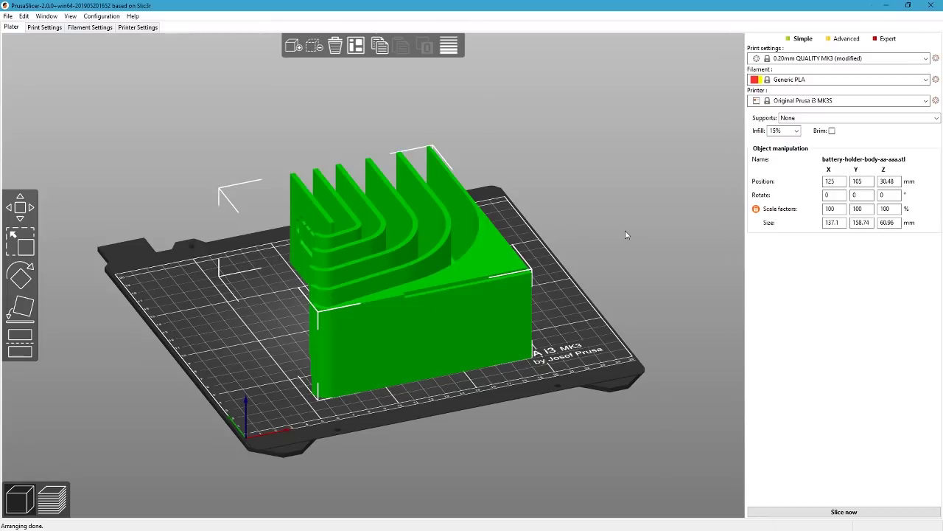
{"action": "left_click_drag", "start_coordinate": [471, 264], "coordinate": [83, 323]}
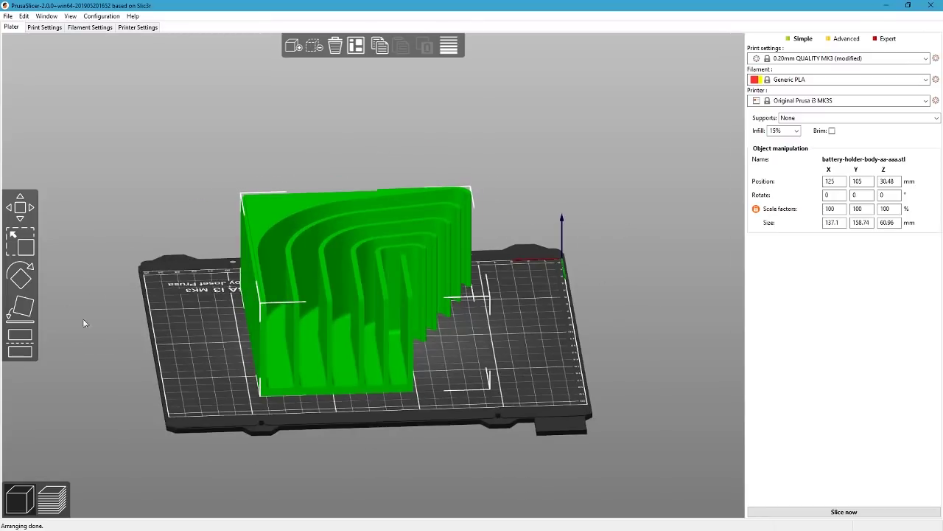
{"action": "left_click", "coordinate": [21, 309]}
{"action": "left_click", "coordinate": [339, 350]}
{"action": "left_click_drag", "start_coordinate": [579, 366], "coordinate": [510, 348]}
{"action": "left_click", "coordinate": [510, 347]}
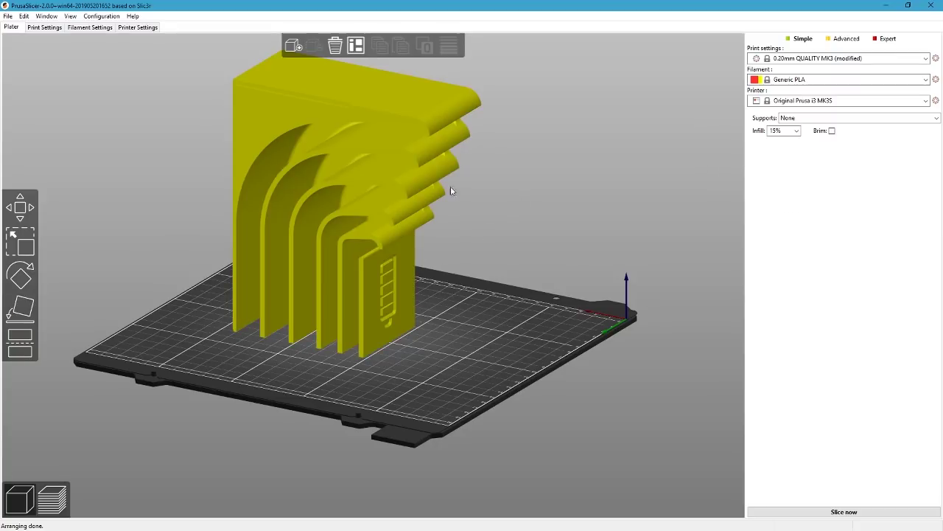
Move the upright battery holder sideways so it extends past the edge of the print bed
{"action": "left_click", "coordinate": [405, 195]}
{"action": "key", "text": "3"}
{"action": "left_click_drag", "start_coordinate": [331, 242], "coordinate": [472, 242]}
{"action": "left_click_drag", "start_coordinate": [472, 241], "coordinate": [604, 415]}
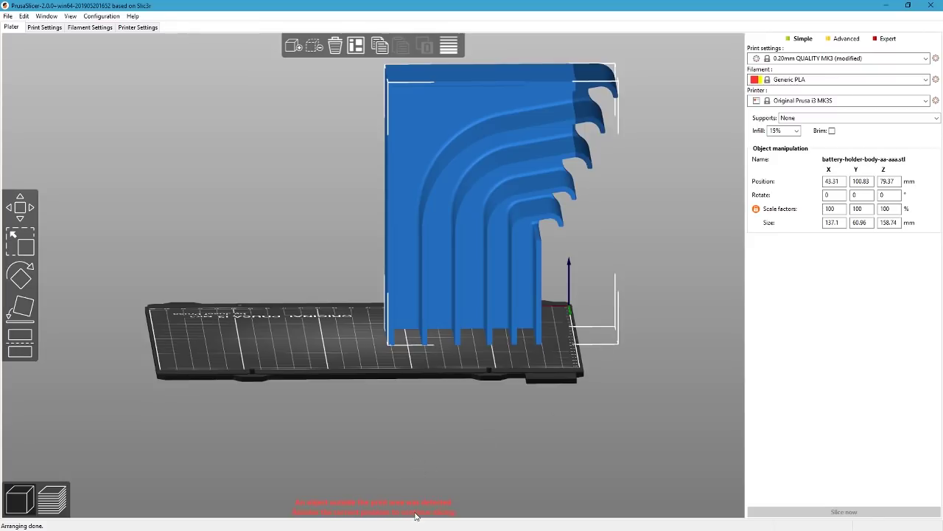
{"action": "left_click_drag", "start_coordinate": [580, 434], "coordinate": [339, 413]}
Lay the battery holder body flat on its large back face and auto-arrange it onto the bed
{"action": "left_click", "coordinate": [25, 305]}
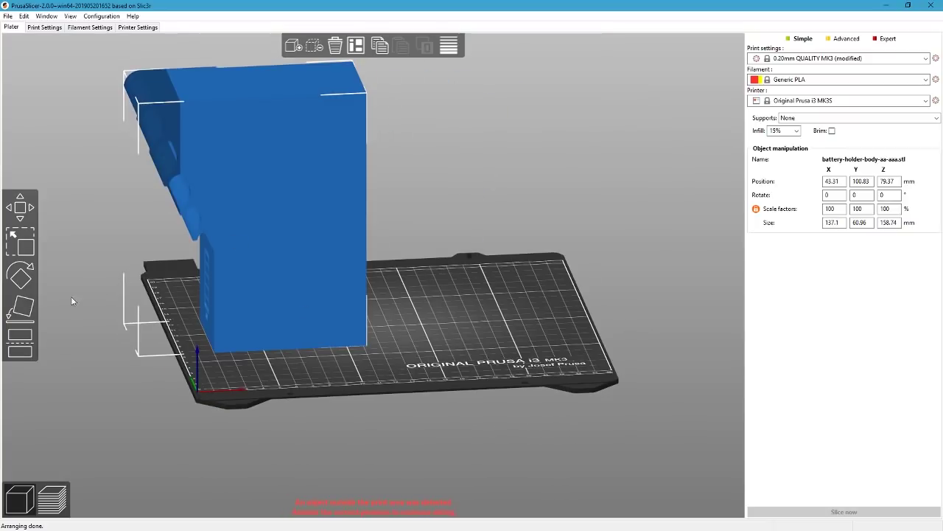
{"action": "left_click", "coordinate": [244, 219]}
{"action": "left_click", "coordinate": [356, 47]}
{"action": "left_click_drag", "start_coordinate": [543, 156], "coordinate": [549, 234]}
{"action": "left_click", "coordinate": [549, 177]}
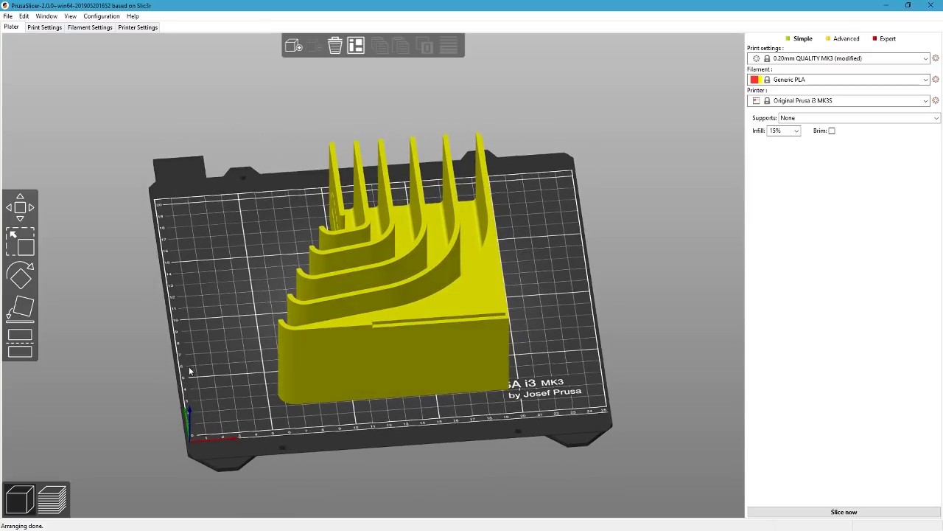
{"action": "left_click_drag", "start_coordinate": [209, 374], "coordinate": [430, 376]}
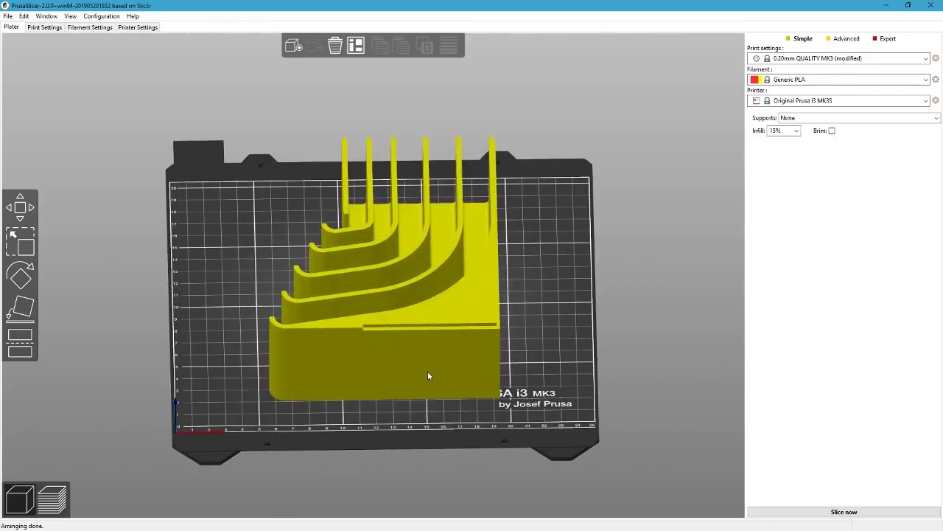
{"action": "mouse_move", "coordinate": [178, 272]}
{"action": "left_mouse_down"}
{"action": "mouse_move", "coordinate": [191, 264]}
{"action": "mouse_move", "coordinate": [168, 269]}
{"action": "left_mouse_up"}
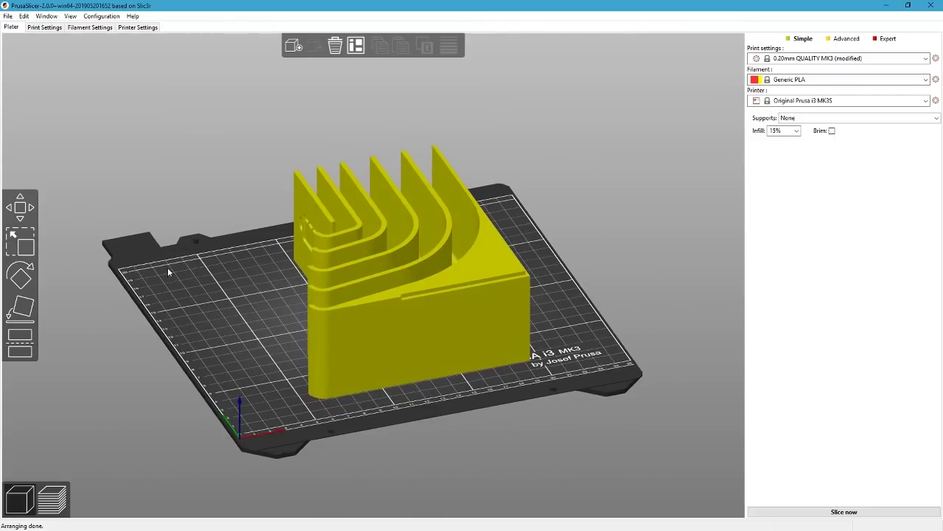
Try to repair the battery holder body through the Netfabb service
{"action": "right_click", "coordinate": [380, 329]}
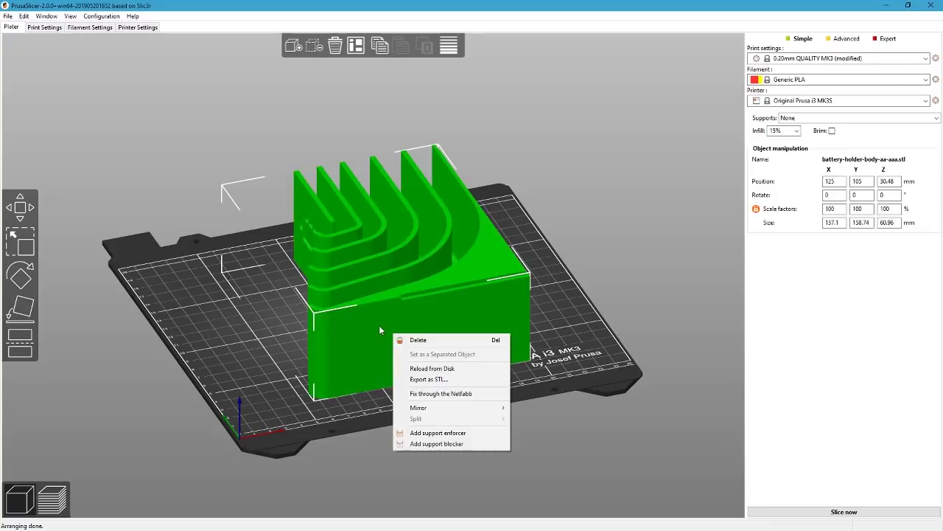
{"action": "left_click", "coordinate": [462, 395]}
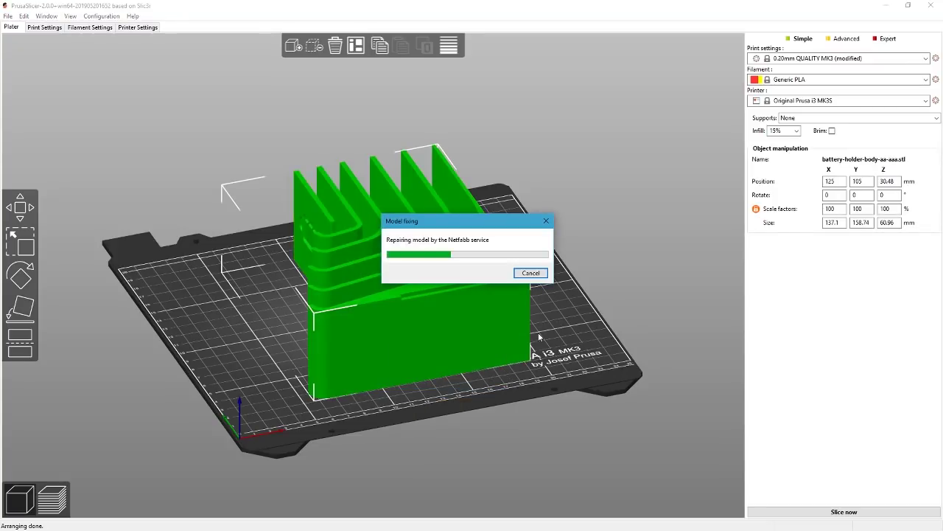
{"action": "left_click", "coordinate": [541, 270]}
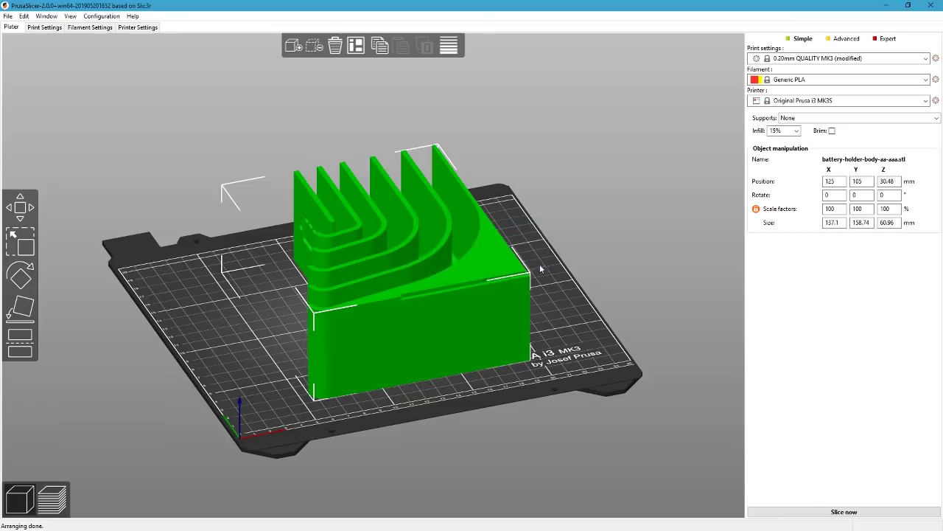
{"action": "left_click_drag", "start_coordinate": [552, 274], "coordinate": [547, 275]}
{"action": "left_click", "coordinate": [554, 279]}
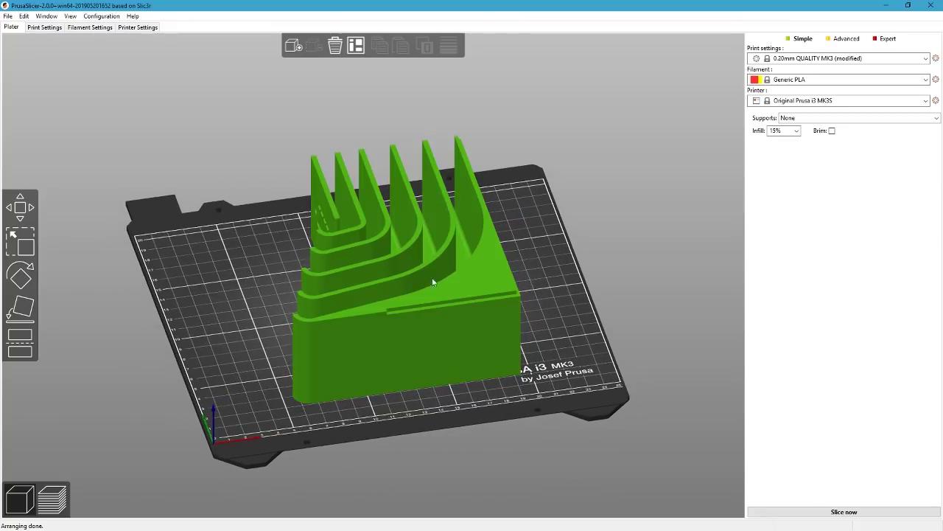
Select the battery holder body and look at the file import and export options
{"action": "left_click", "coordinate": [432, 277]}
{"action": "left_click", "coordinate": [23, 15]}
{"action": "mouse_move", "coordinate": [8, 18]}
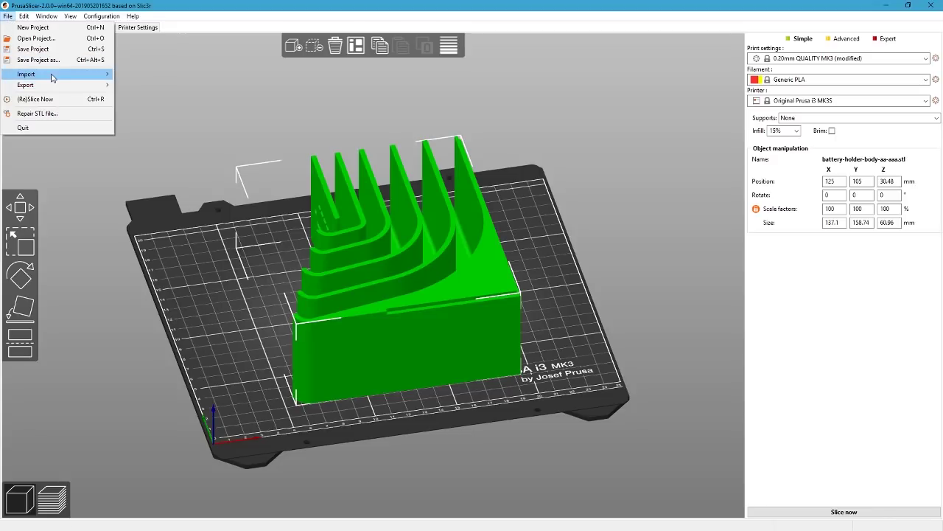
{"action": "mouse_move", "coordinate": [34, 90]}
{"action": "left_click_drag", "start_coordinate": [159, 308], "coordinate": [160, 312]}
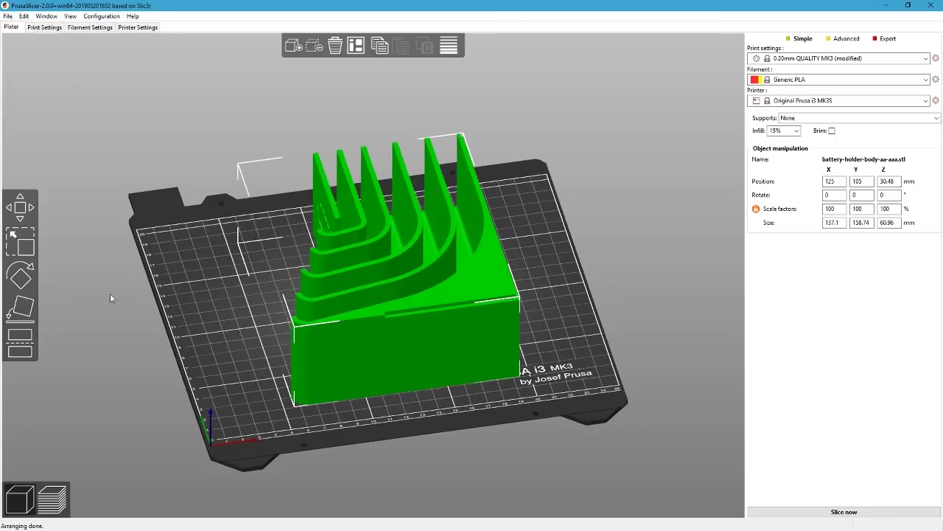
Stand the battery holder upright on its front face with Place on Face, and return it to lying flat
{"action": "left_click", "coordinate": [25, 306]}
{"action": "left_click", "coordinate": [377, 339]}
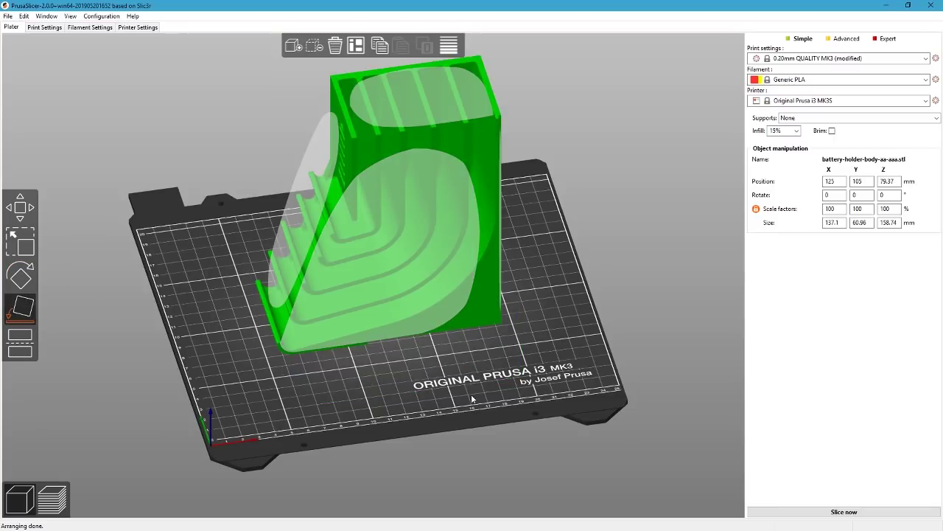
{"action": "left_click_drag", "start_coordinate": [497, 377], "coordinate": [49, 366]}
{"action": "left_click", "coordinate": [287, 264]}
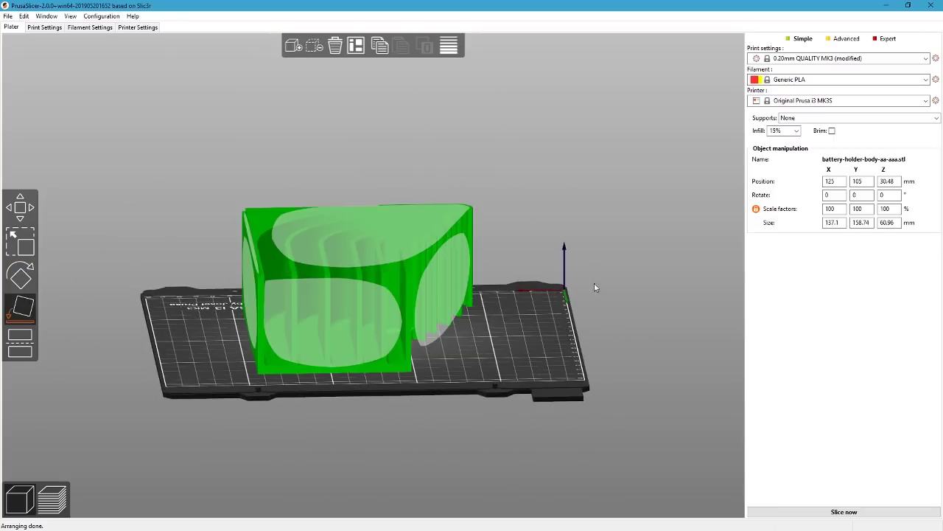
{"action": "left_click_drag", "start_coordinate": [594, 284], "coordinate": [468, 301]}
{"action": "left_click", "coordinate": [157, 190]}
{"action": "mouse_move", "coordinate": [182, 215]}
{"action": "left_mouse_down"}
{"action": "mouse_move", "coordinate": [187, 225]}
{"action": "mouse_move", "coordinate": [184, 214]}
{"action": "left_mouse_up"}
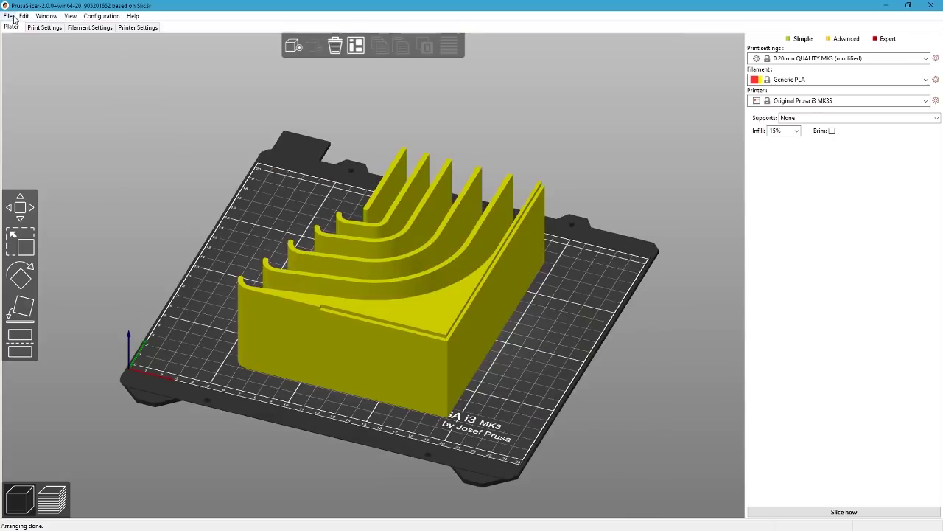
Review the export options for the plate, including exporting it as STL
{"action": "left_click", "coordinate": [8, 16]}
{"action": "mouse_move", "coordinate": [34, 88]}
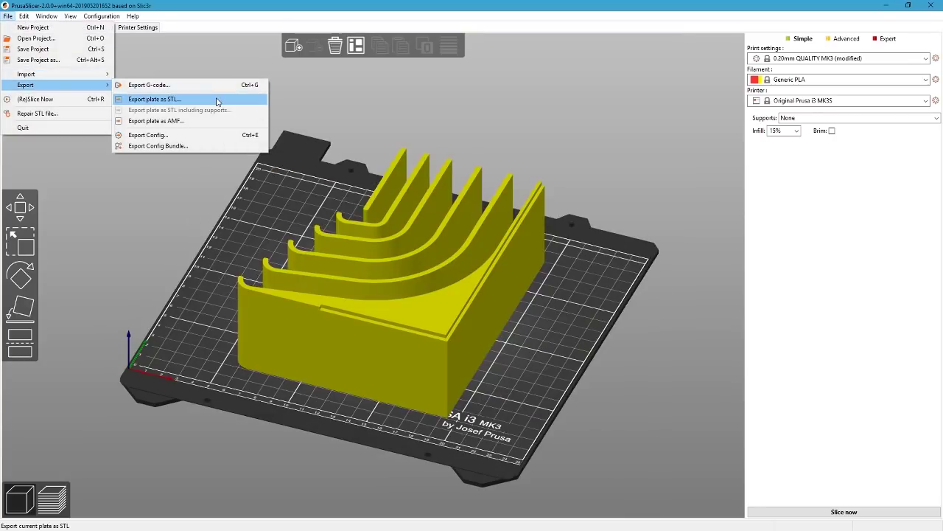
{"action": "left_click_drag", "start_coordinate": [252, 205], "coordinate": [260, 210]}
{"action": "left_click_drag", "start_coordinate": [555, 356], "coordinate": [549, 352]}
{"action": "left_click", "coordinate": [353, 314]}
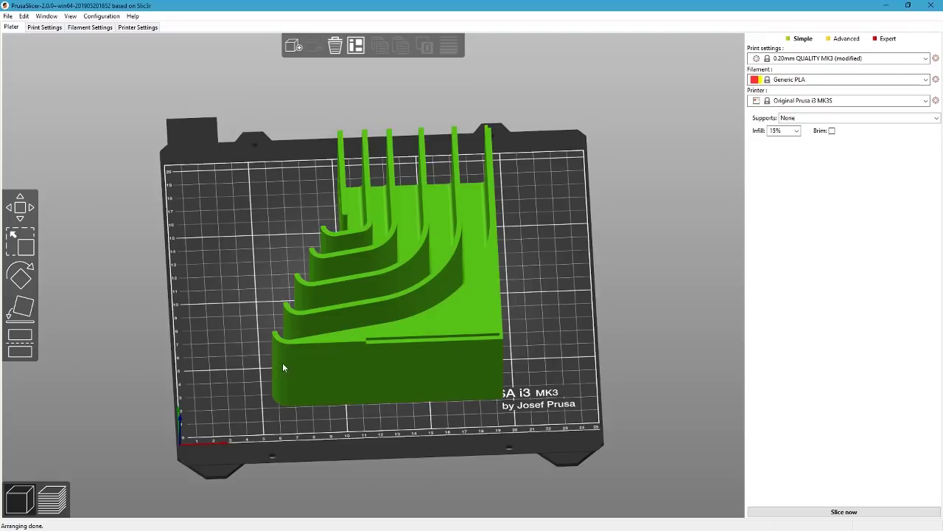
{"action": "left_click_drag", "start_coordinate": [555, 305], "coordinate": [543, 240]}
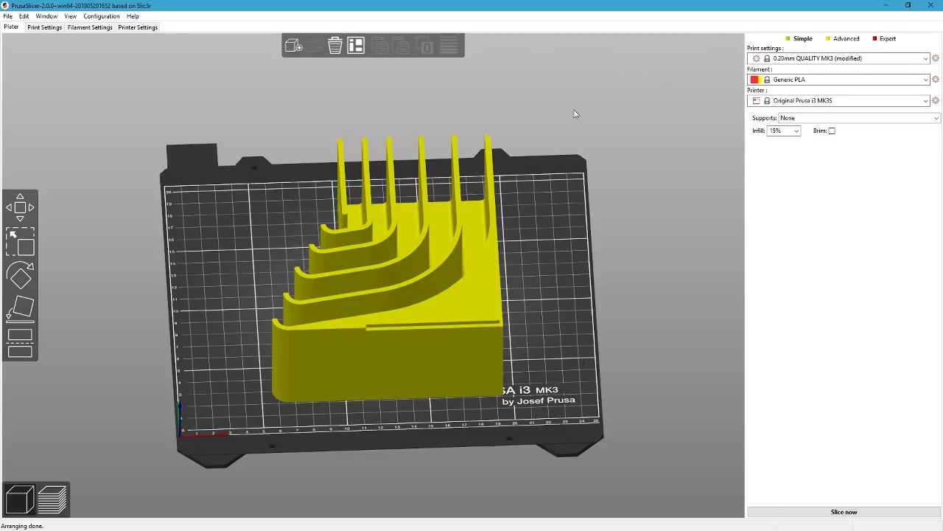
{"action": "left_click_drag", "start_coordinate": [588, 301], "coordinate": [596, 323]}
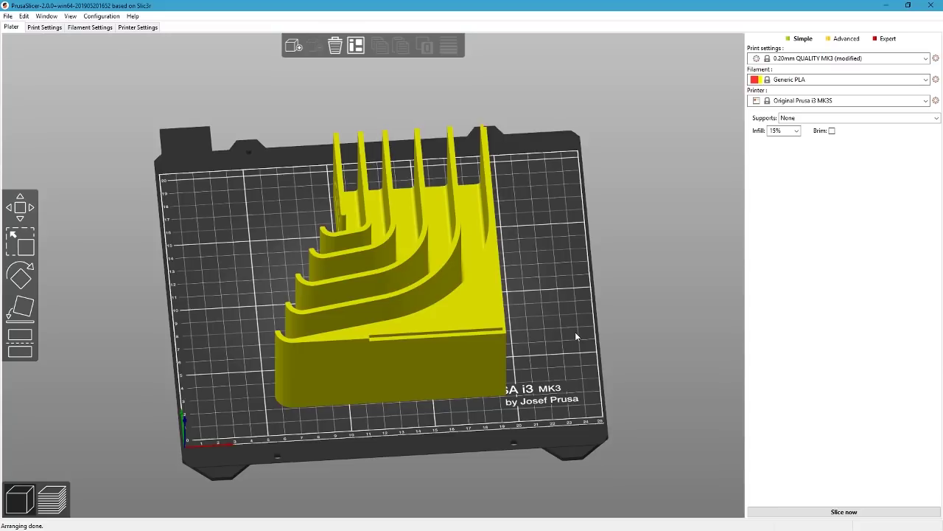
{"action": "left_click_drag", "start_coordinate": [568, 331], "coordinate": [566, 351]}
{"action": "left_click_drag", "start_coordinate": [515, 315], "coordinate": [558, 277]}
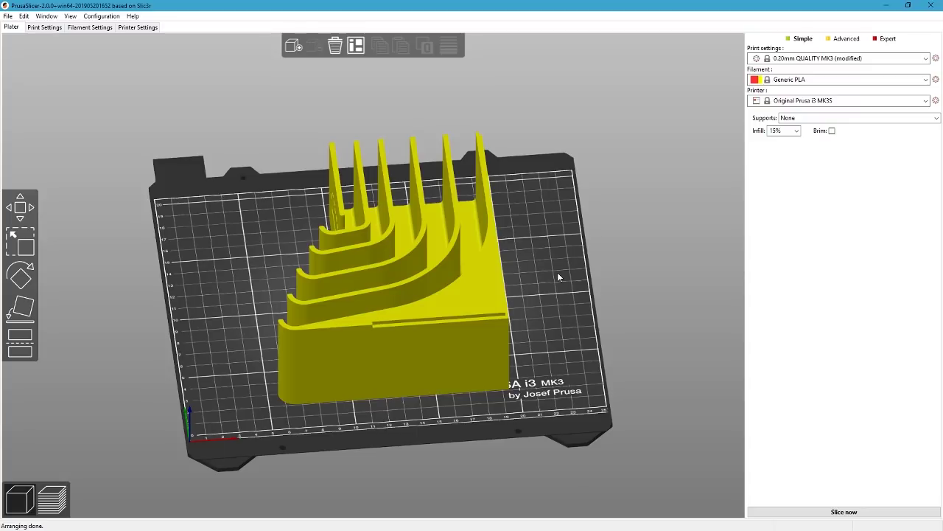
{"action": "left_click_drag", "start_coordinate": [557, 271], "coordinate": [555, 257]}
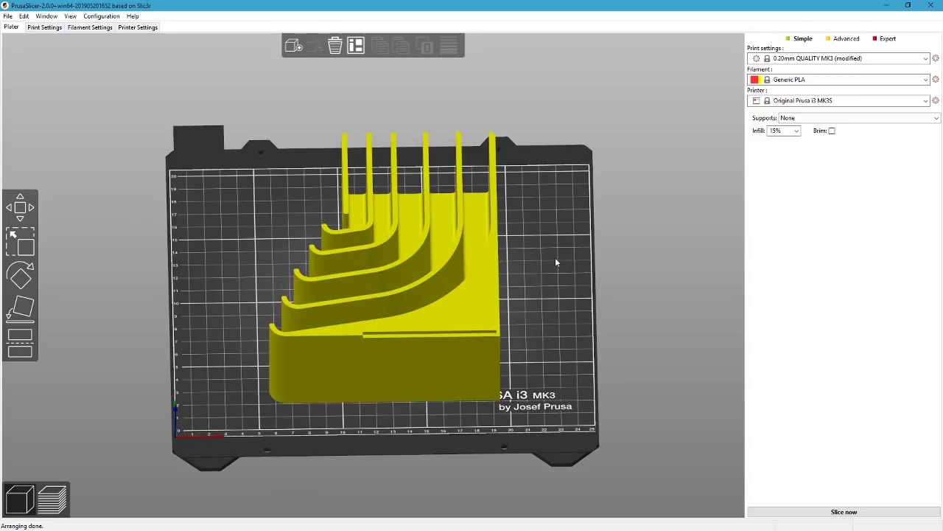